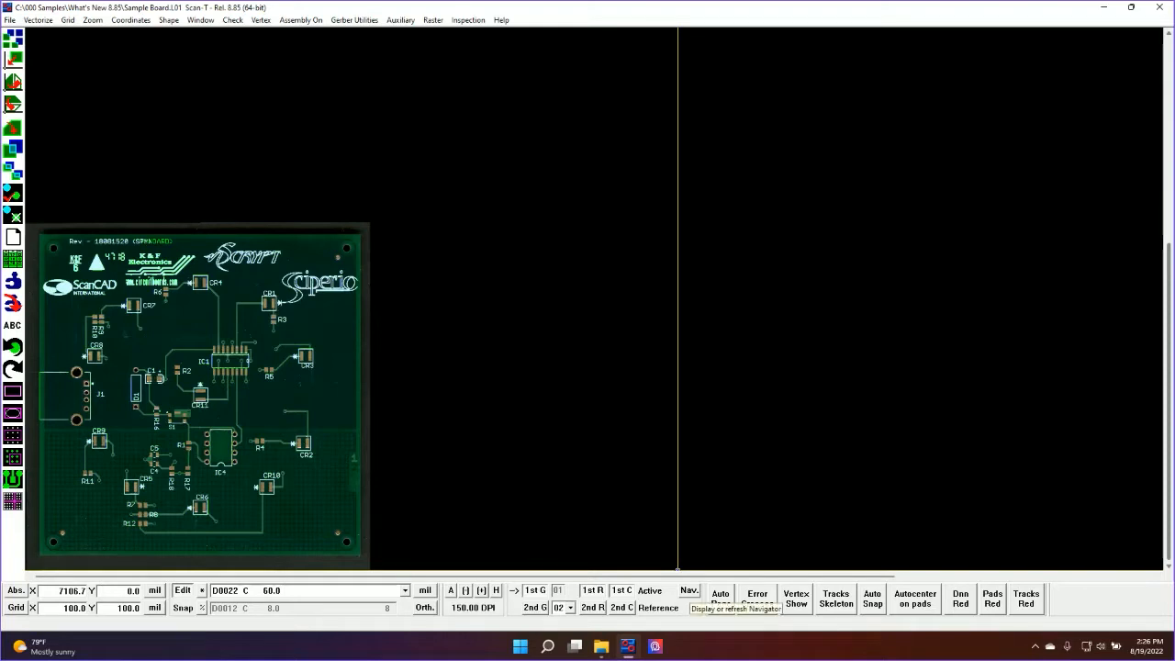
# Display the Navigator, zoom in on component CR11, and move the Navigator to the drawing area's upper-right corner
pyautogui.click(688, 590)
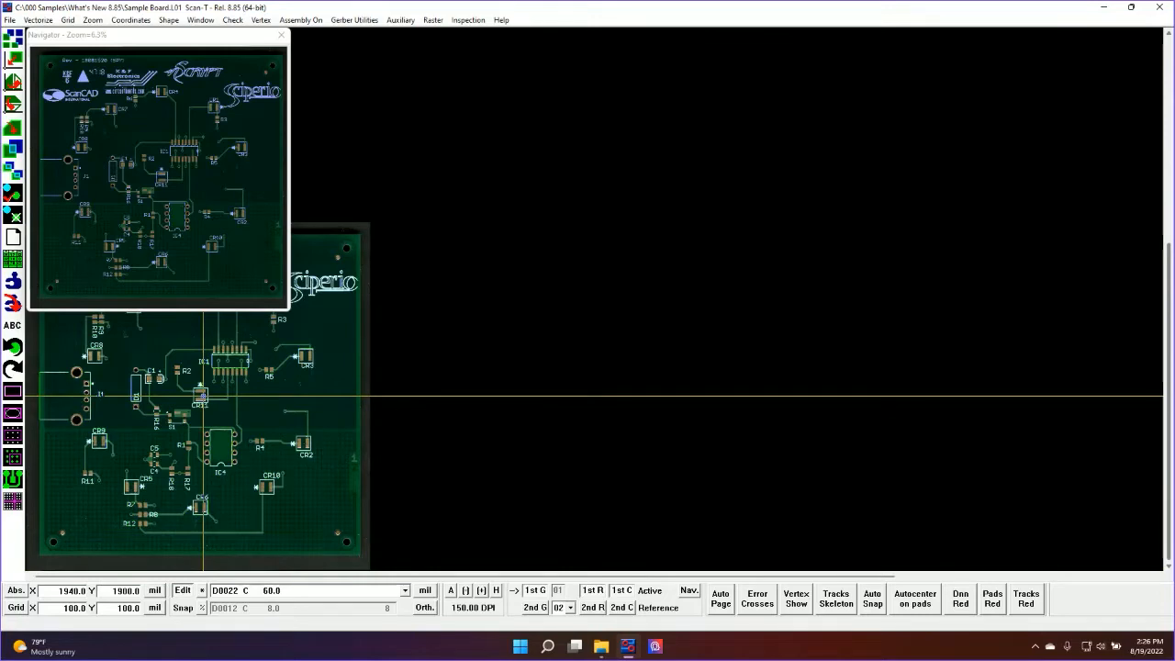
pyautogui.scroll(6, 204, 396)
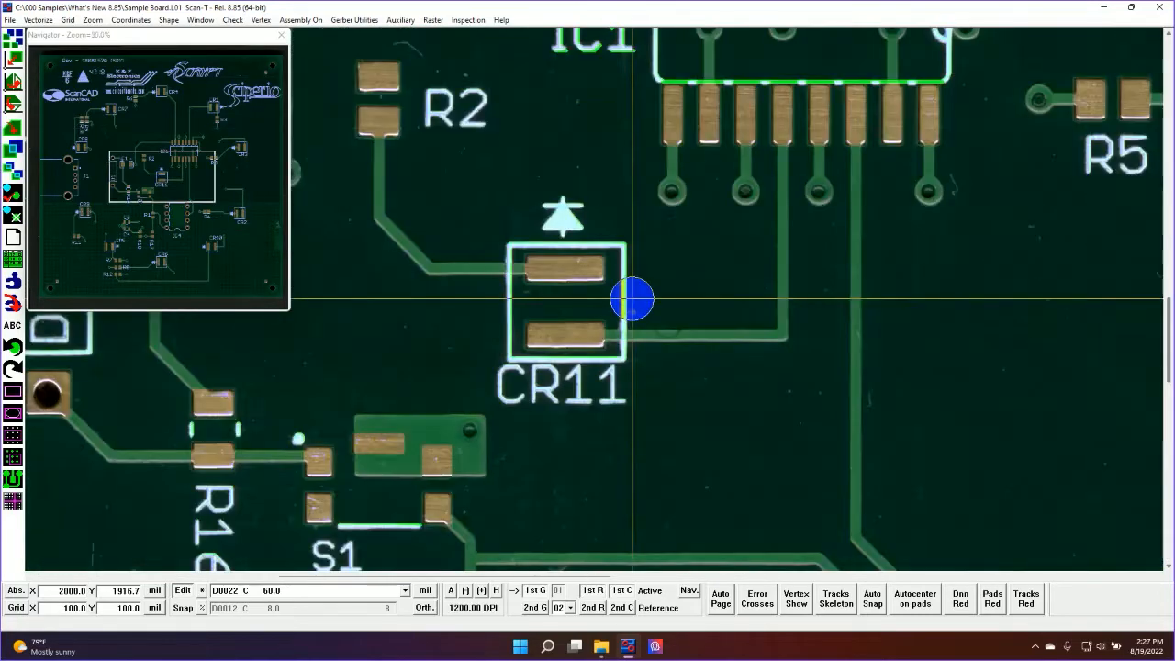
pyautogui.scroll(4, 632, 298)
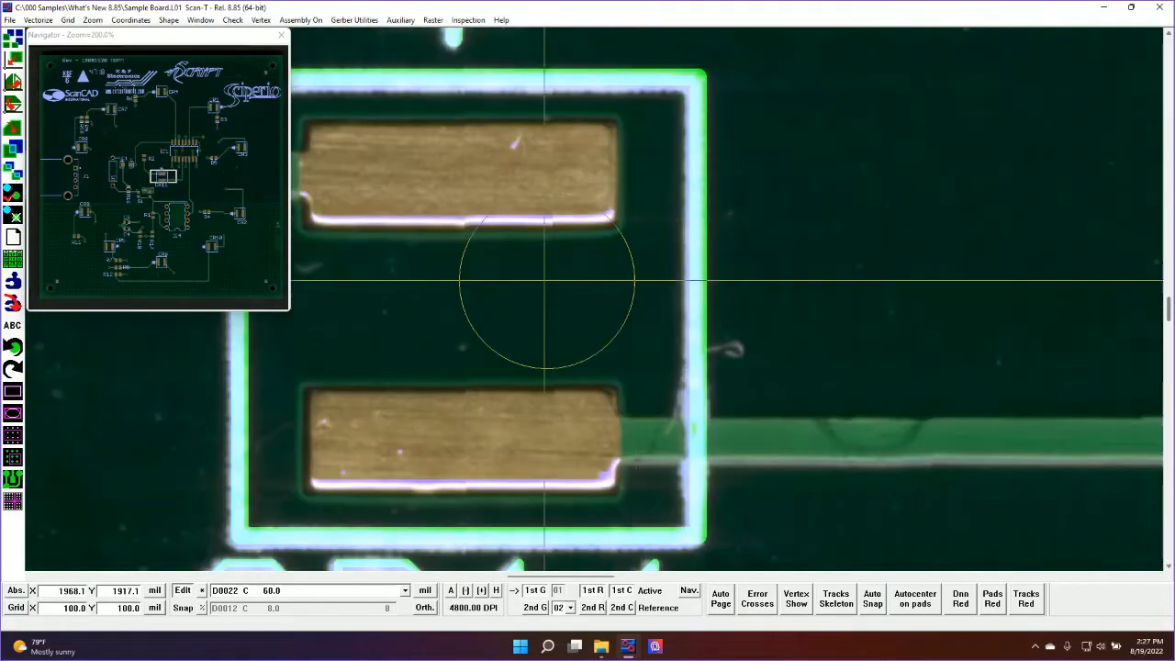
pyautogui.click(143, 39)
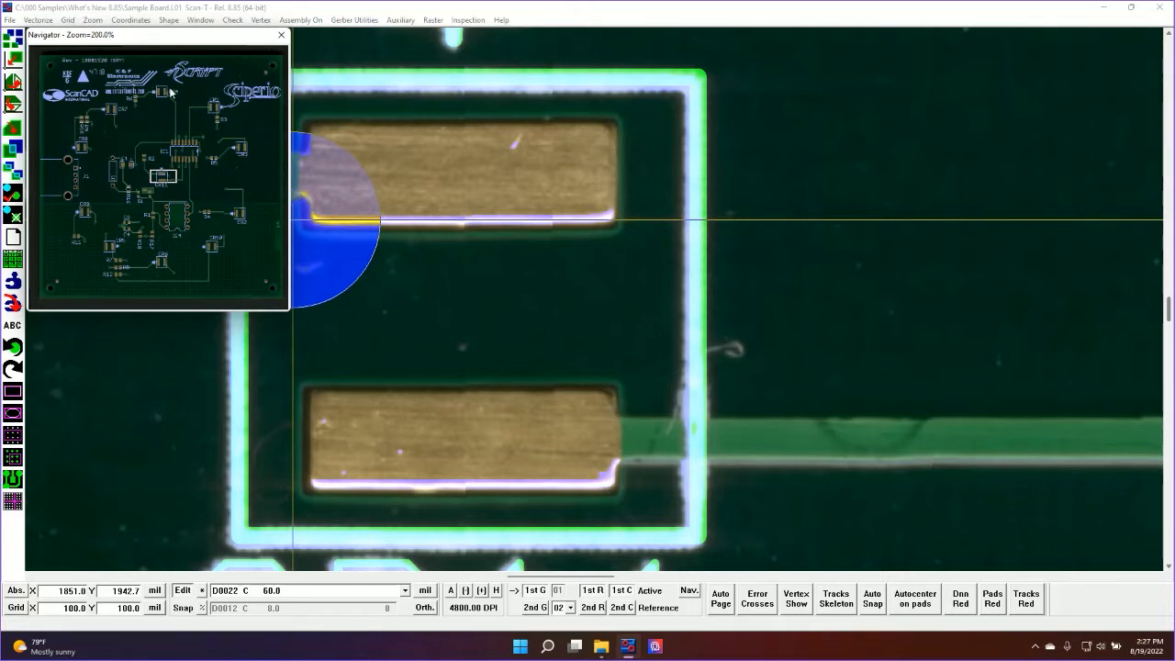
pyautogui.moveTo(210, 40); pyautogui.dragTo(1082, 40)
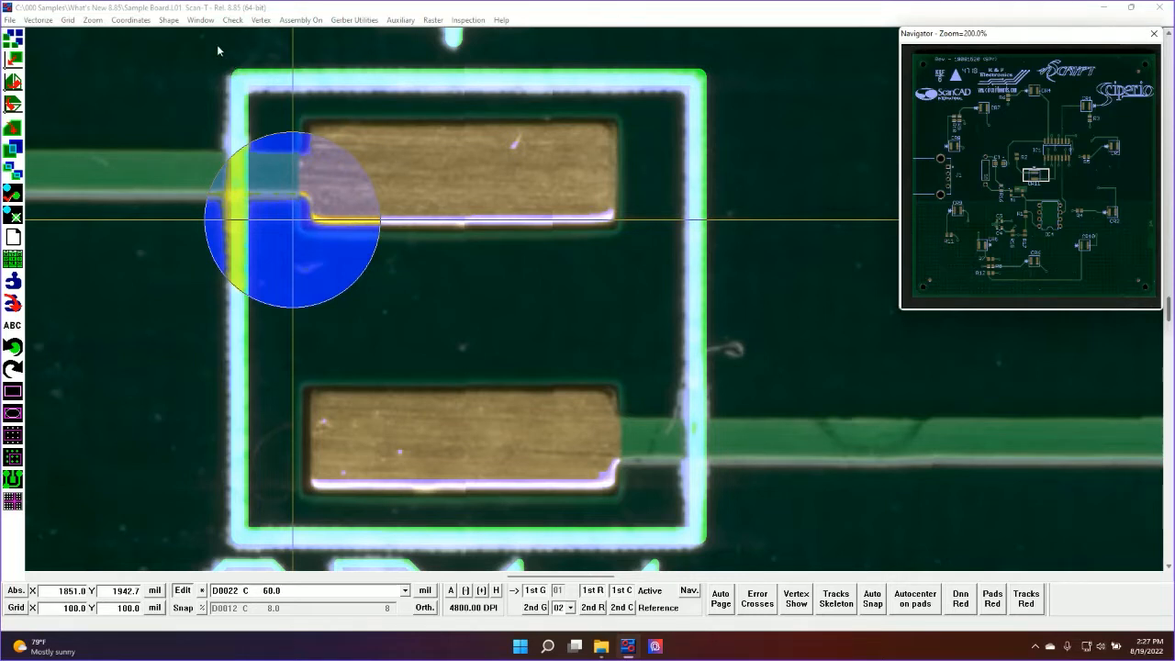
# Set the Navigator window size to Small, keeping the window in the drawing area's upper-right corner
pyautogui.click(233, 20)
pyautogui.moveTo(404, 61)
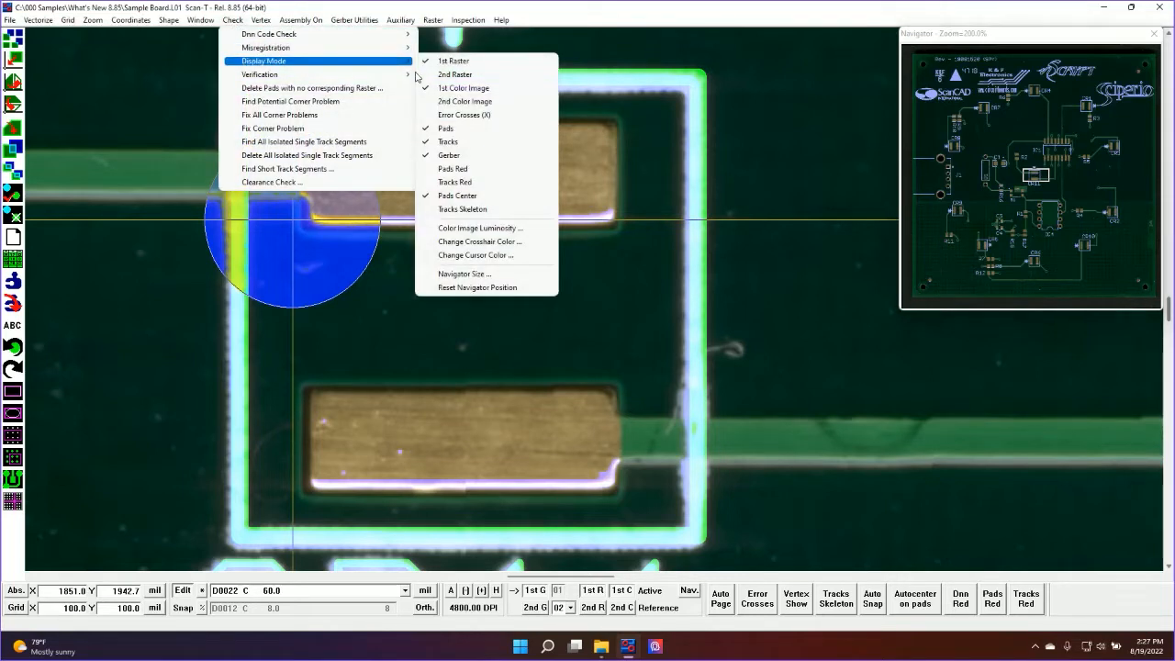
pyautogui.click(531, 278)
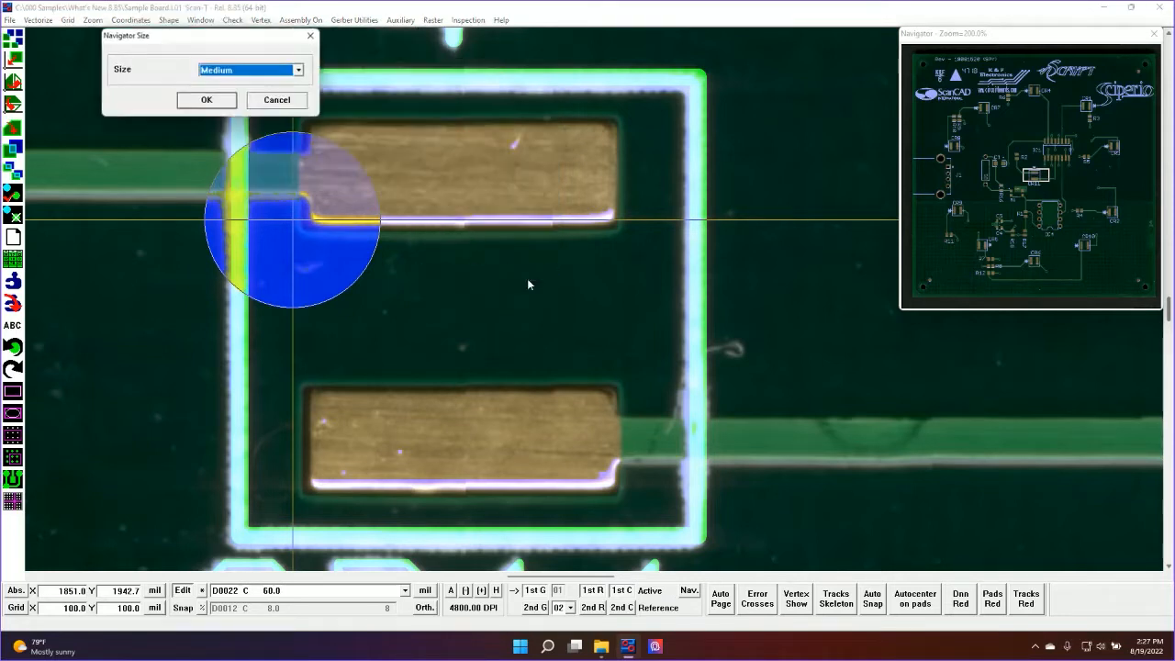
pyautogui.click(231, 70)
pyautogui.click(229, 82)
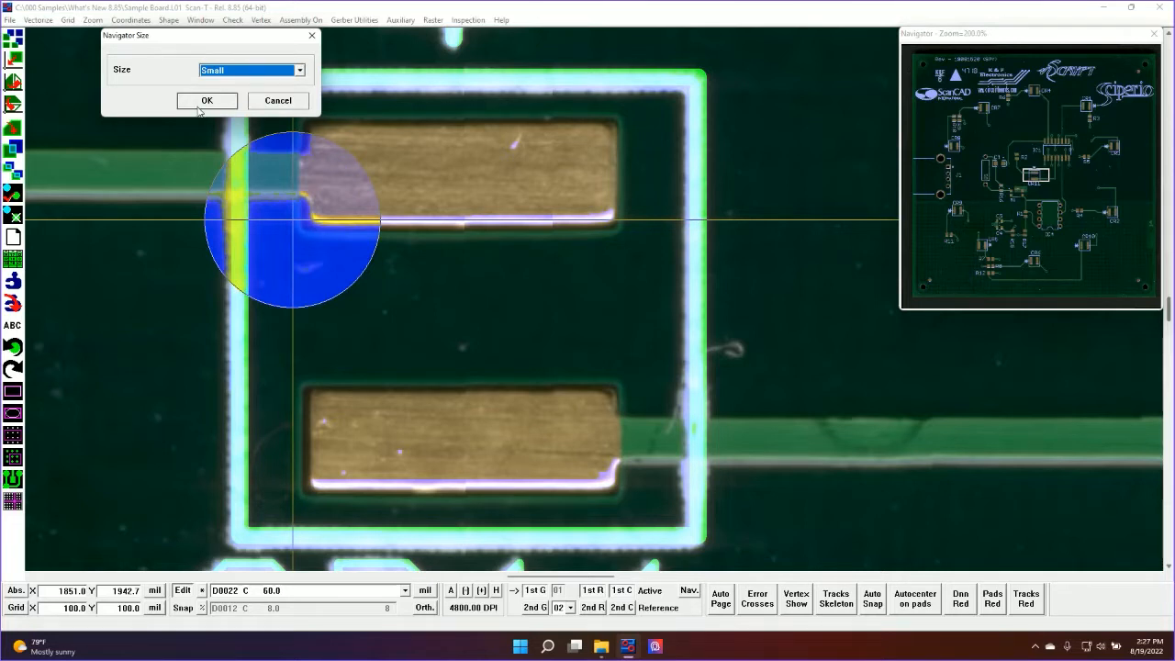
pyautogui.click(206, 101)
pyautogui.moveTo(1112, 43); pyautogui.dragTo(1107, 42)
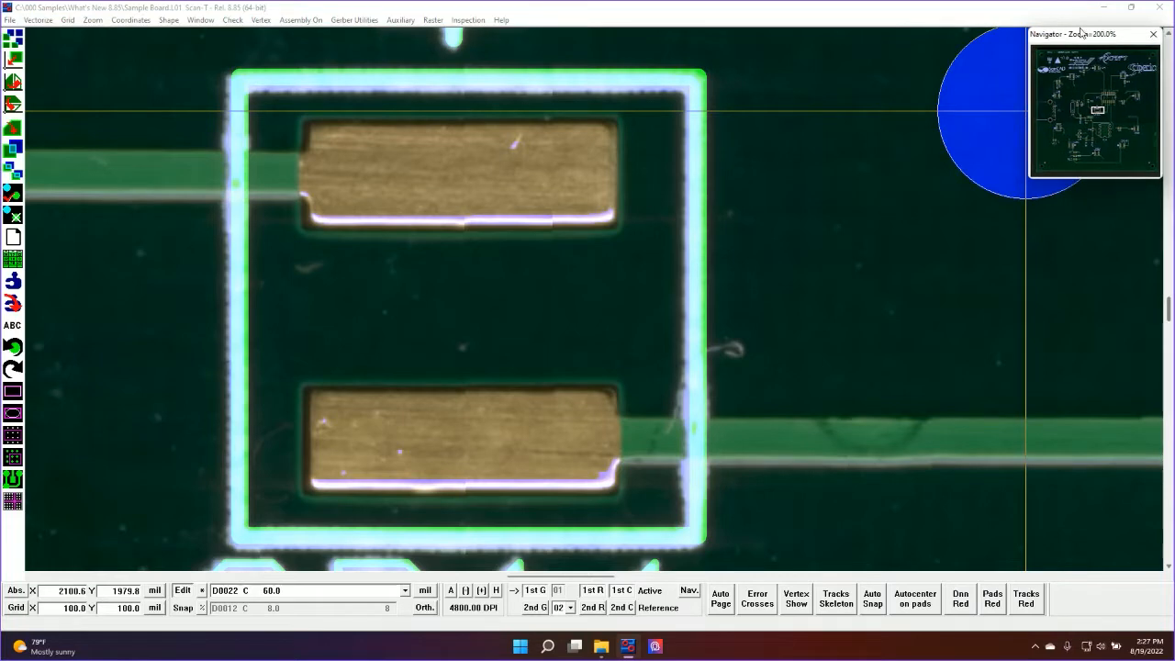
# Check the Navigator's view tracking around CR11 and IC1, and reopen the Sample Board job's 01 Top Legend layer
pyautogui.scroll(-2, 382, 244)
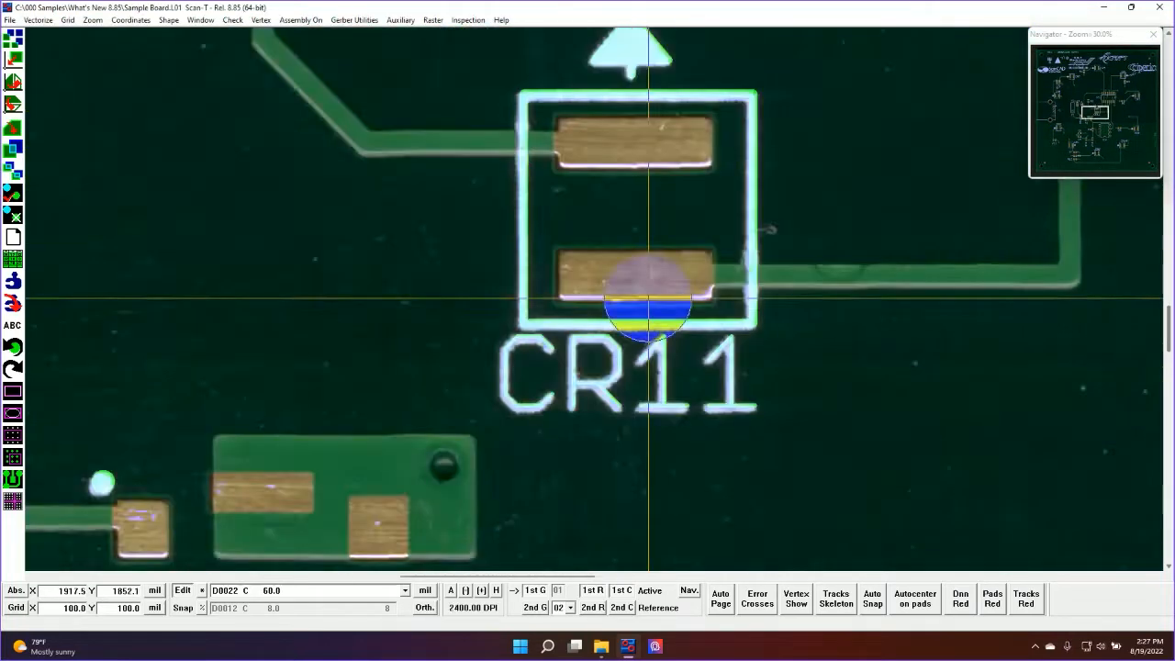
pyautogui.scroll(3, 802, 322)
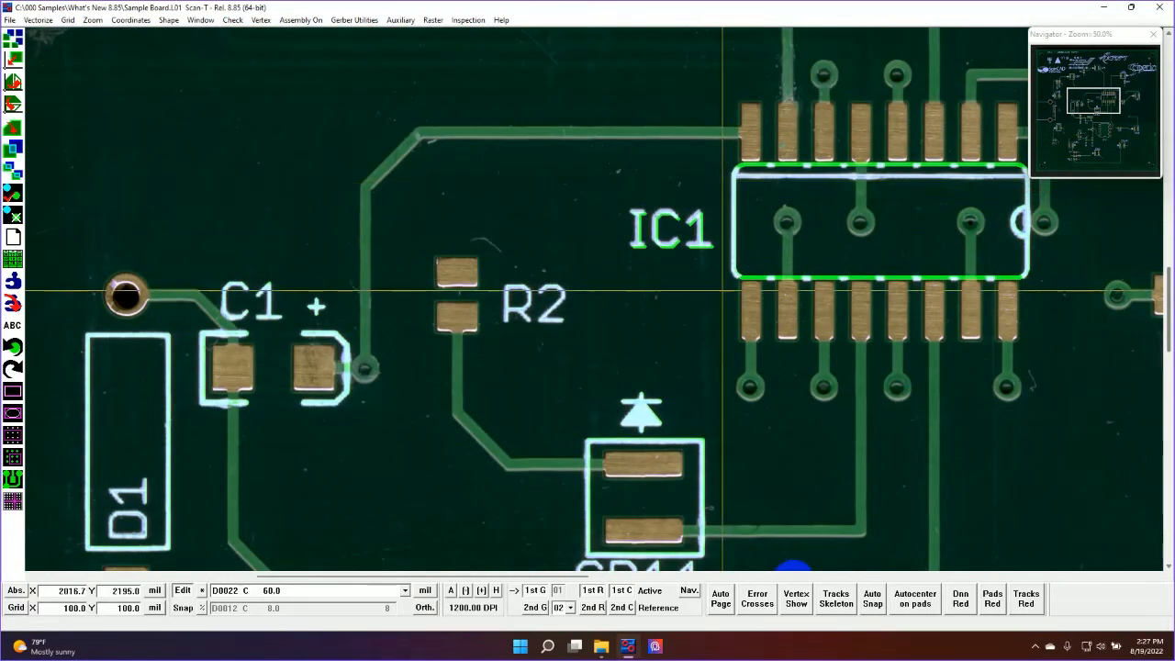
pyautogui.scroll(-2, 550, 280)
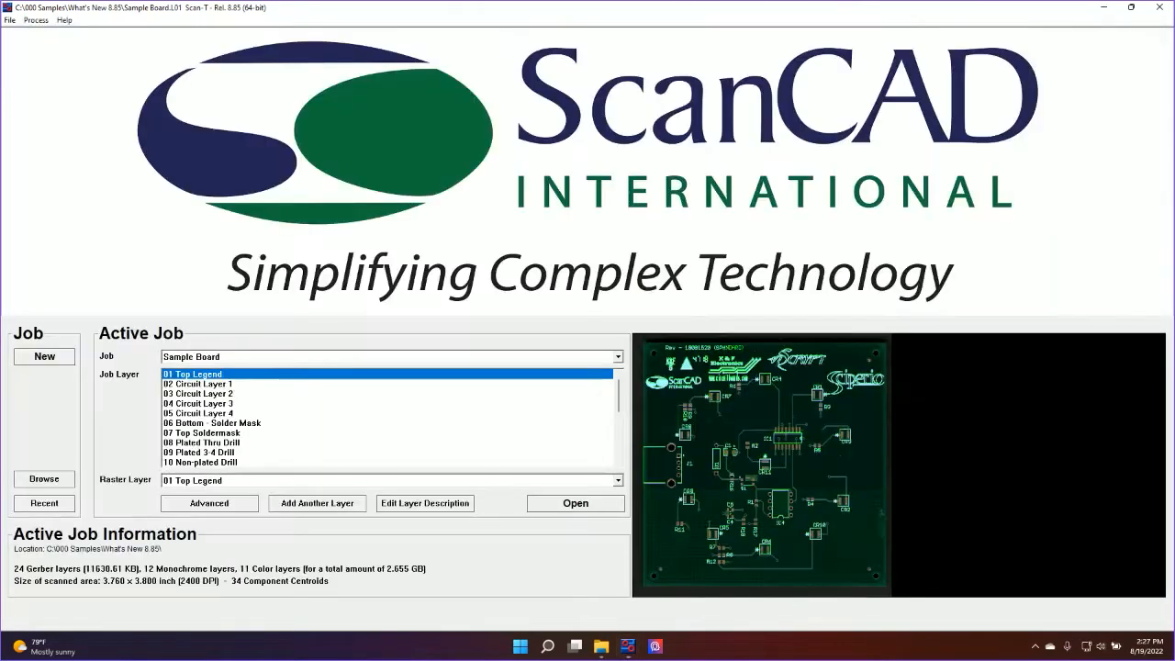
pyautogui.click(576, 503)
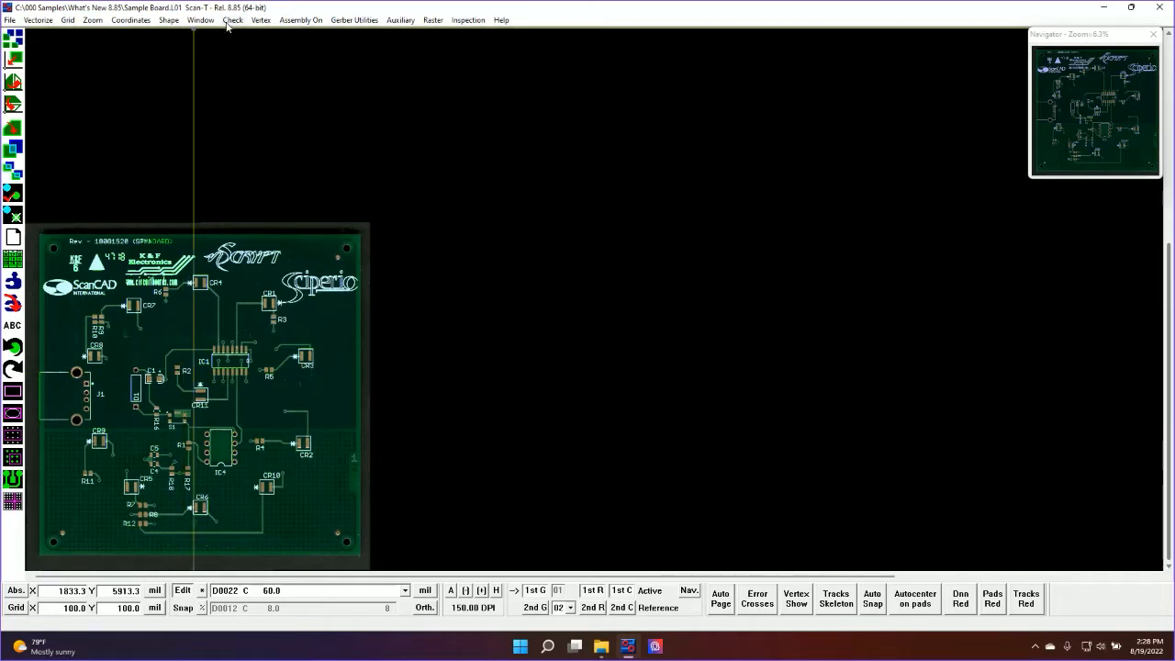
# Move the Navigator window off the screen and reset it to its default position
pyautogui.moveTo(1096, 41); pyautogui.dragTo(1174, 119)
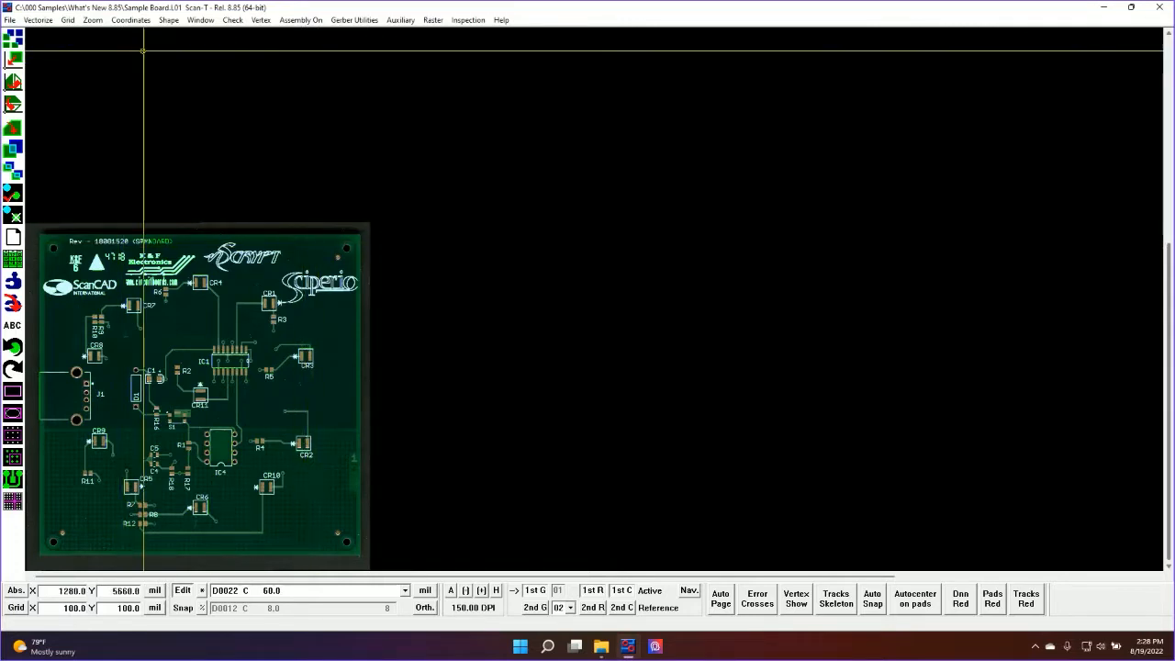
pyautogui.click(233, 20)
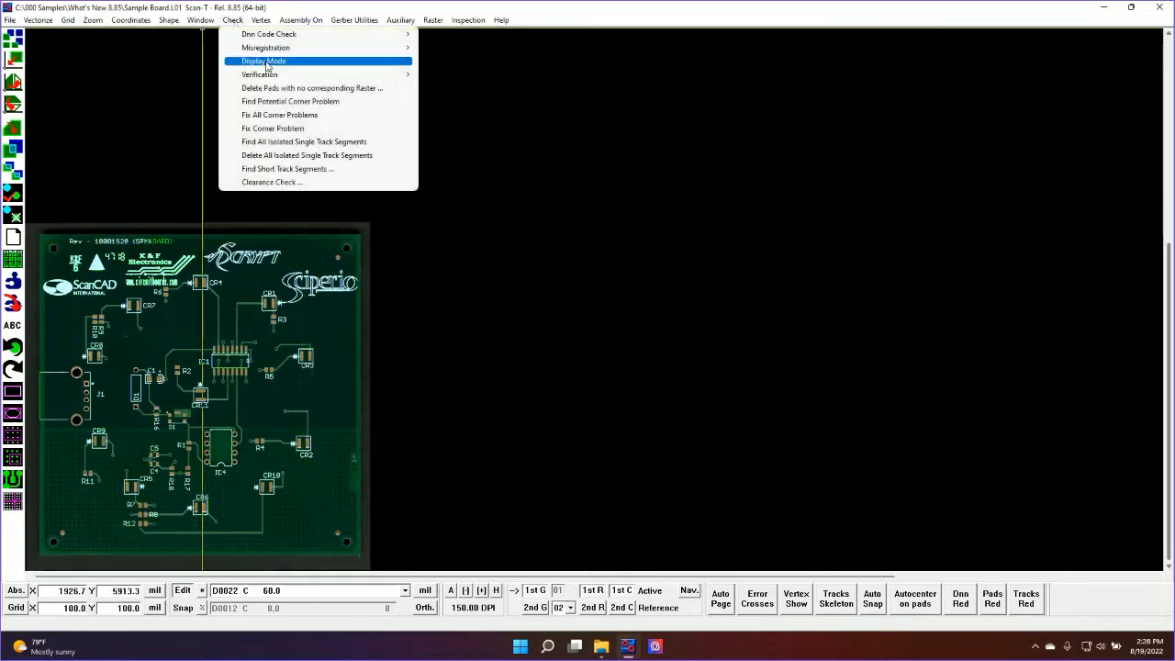
pyautogui.moveTo(262, 61)
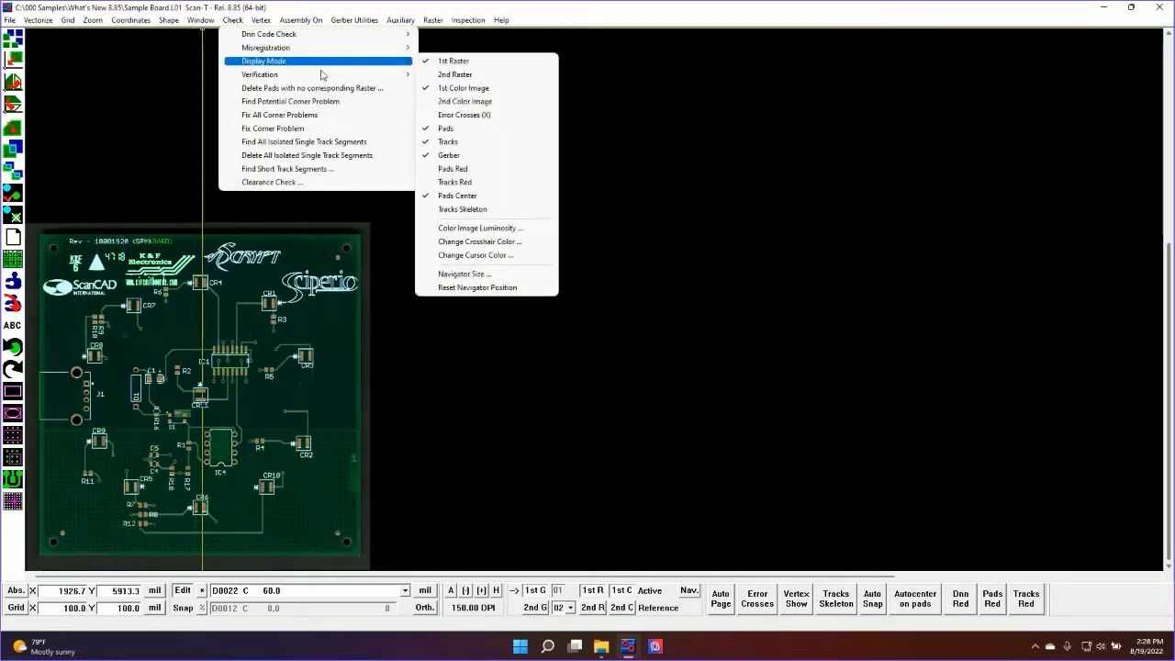
pyautogui.click(458, 288)
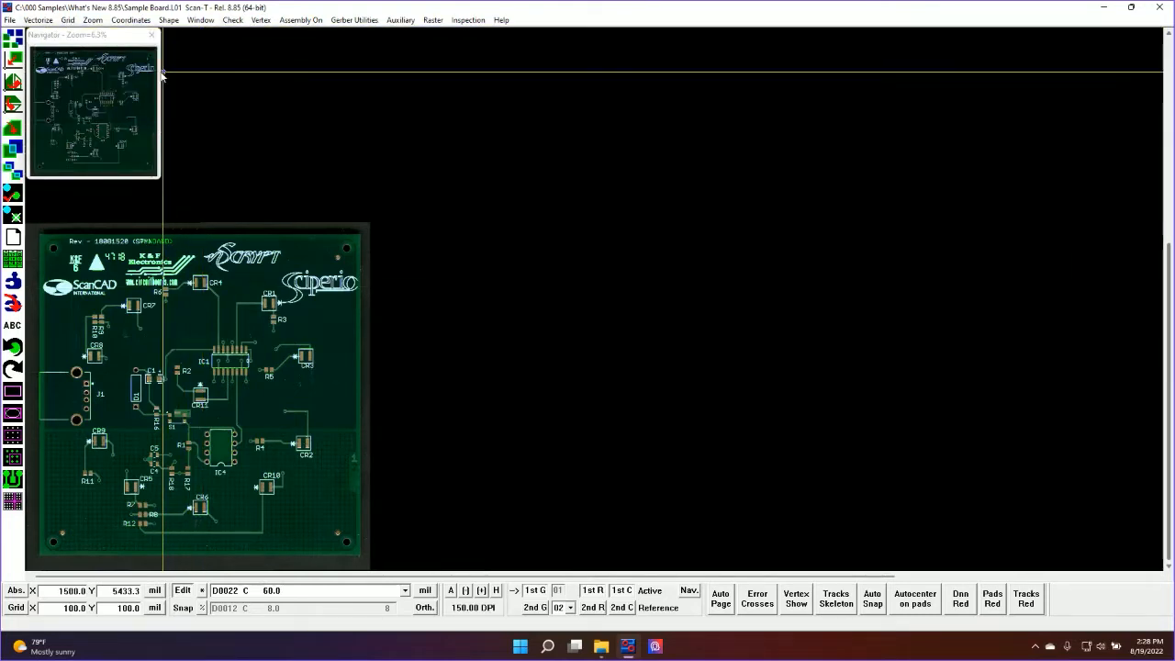
# Place the Navigator in the drawing area's upper-right corner and examine the board from CR11 down to IC4 with it
pyautogui.moveTo(82, 35); pyautogui.dragTo(1079, 37)
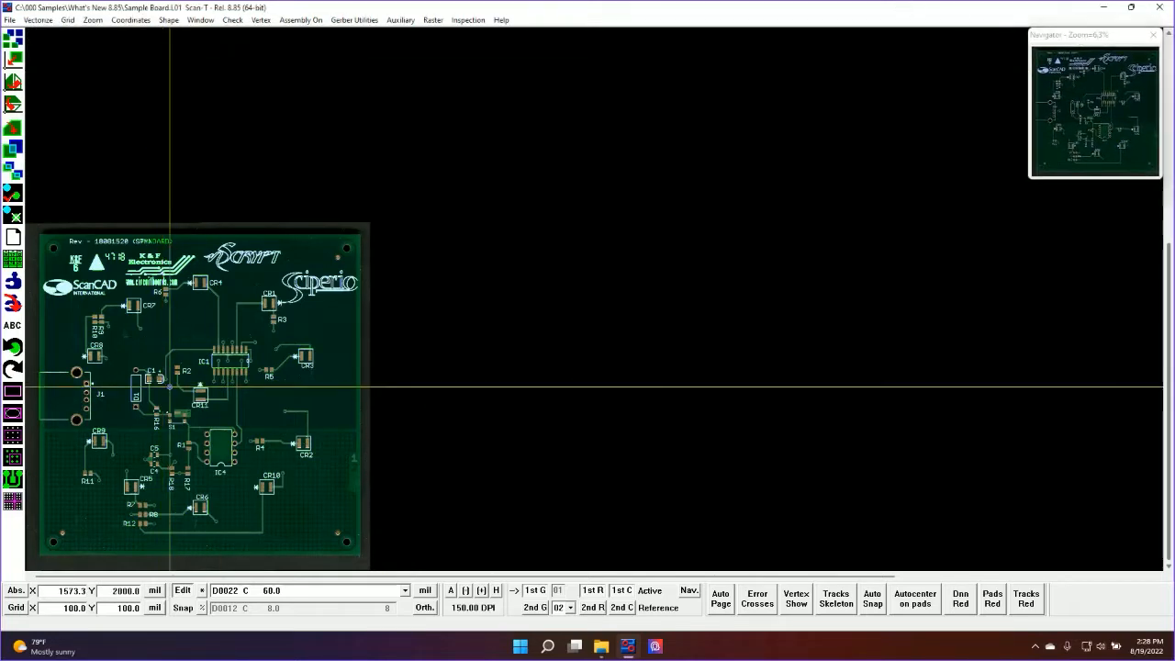
pyautogui.scroll(2, 169, 386)
pyautogui.scroll(-5, 696, 303)
pyautogui.scroll(5, 697, 302)
pyautogui.scroll(3, 726, 299)
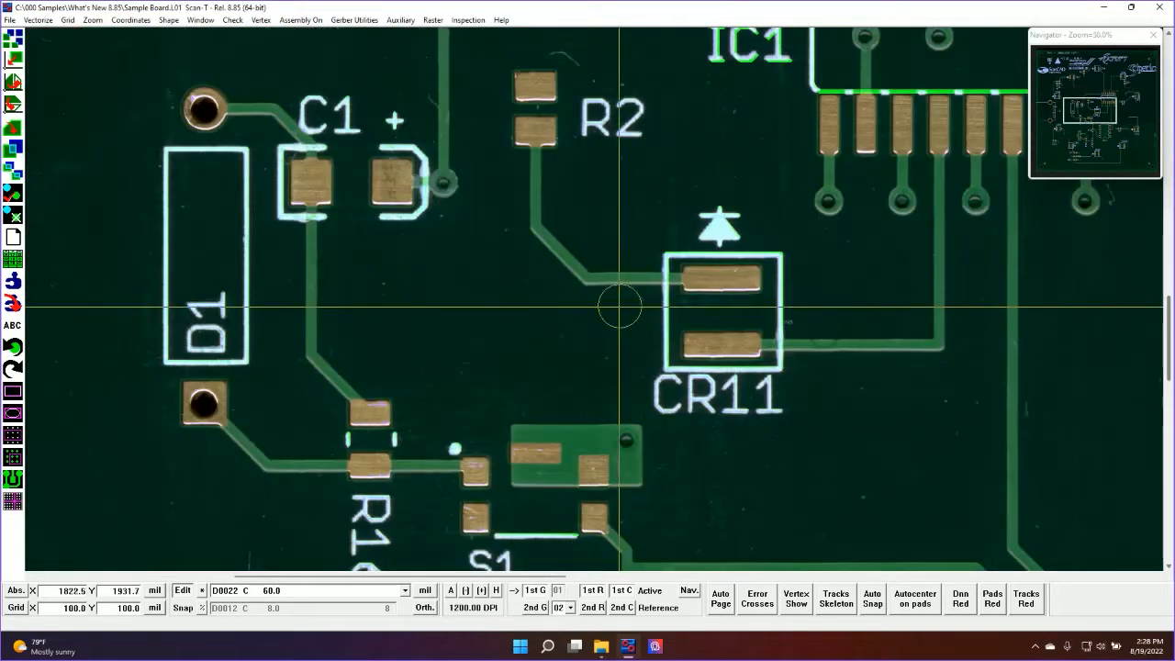
pyautogui.scroll(-1, 736, 274)
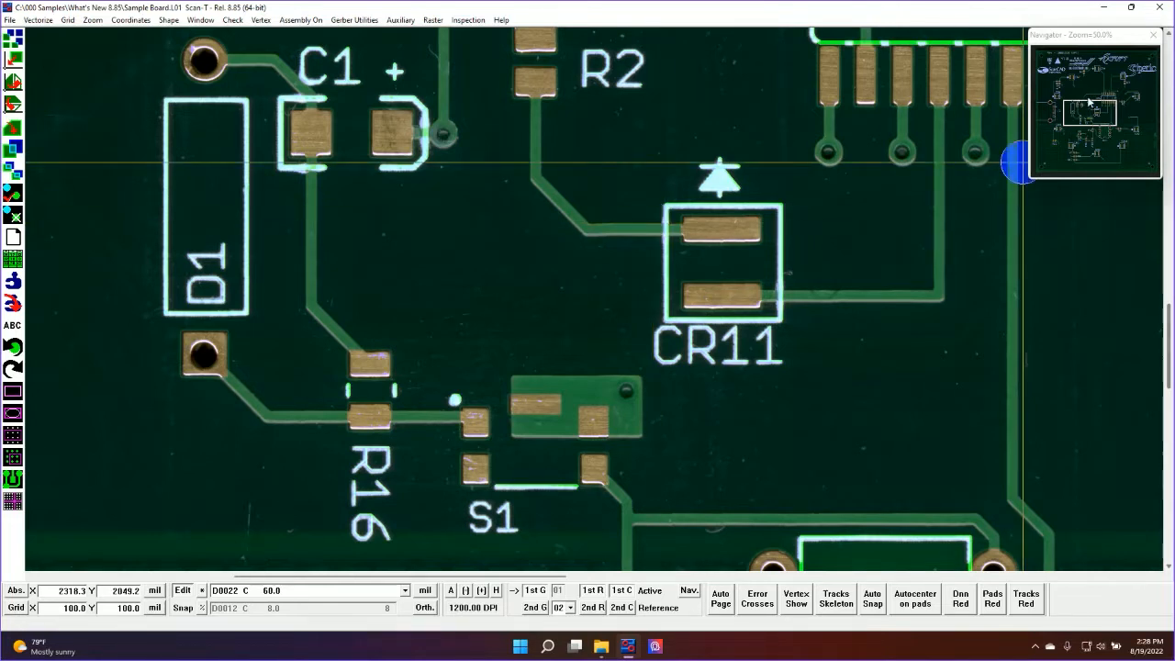
pyautogui.scroll(-3, 461, 290)
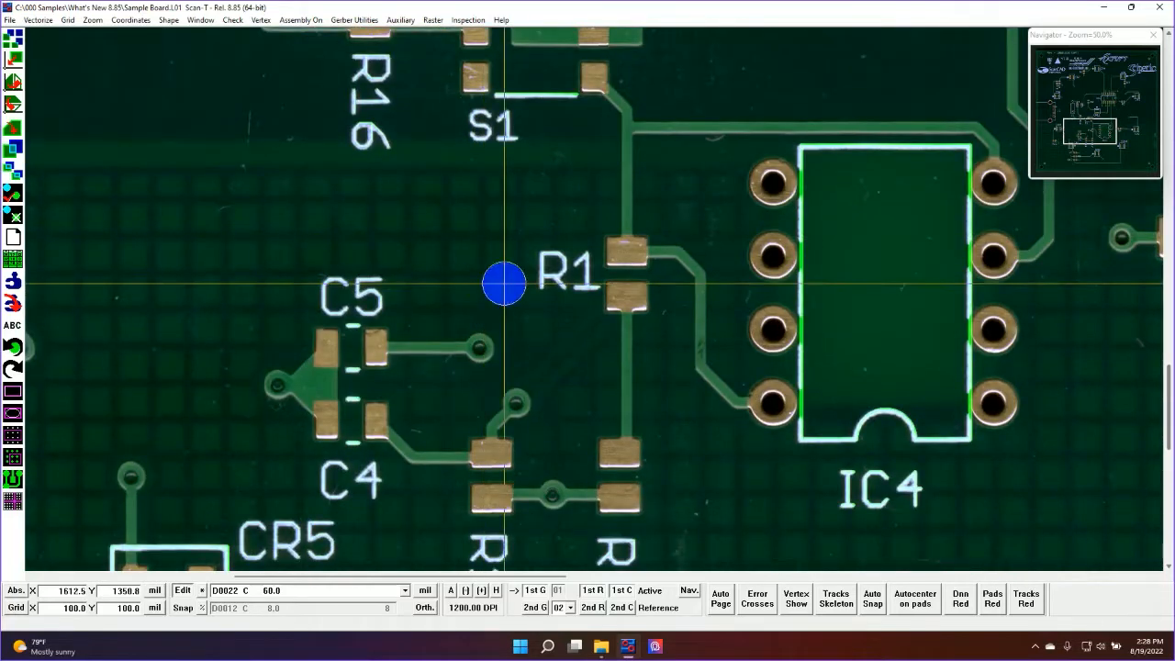
# Switch to the Masking job and open its 01 Mask Under Gerber layer
pyautogui.click(50, 273)
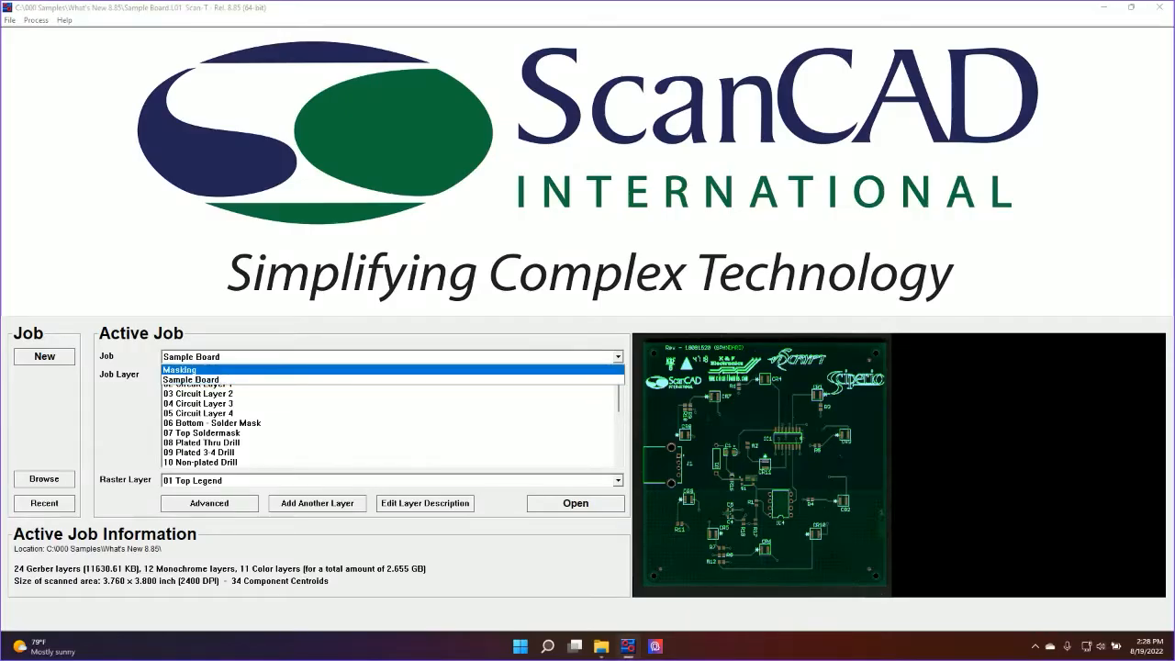
pyautogui.press('Return')
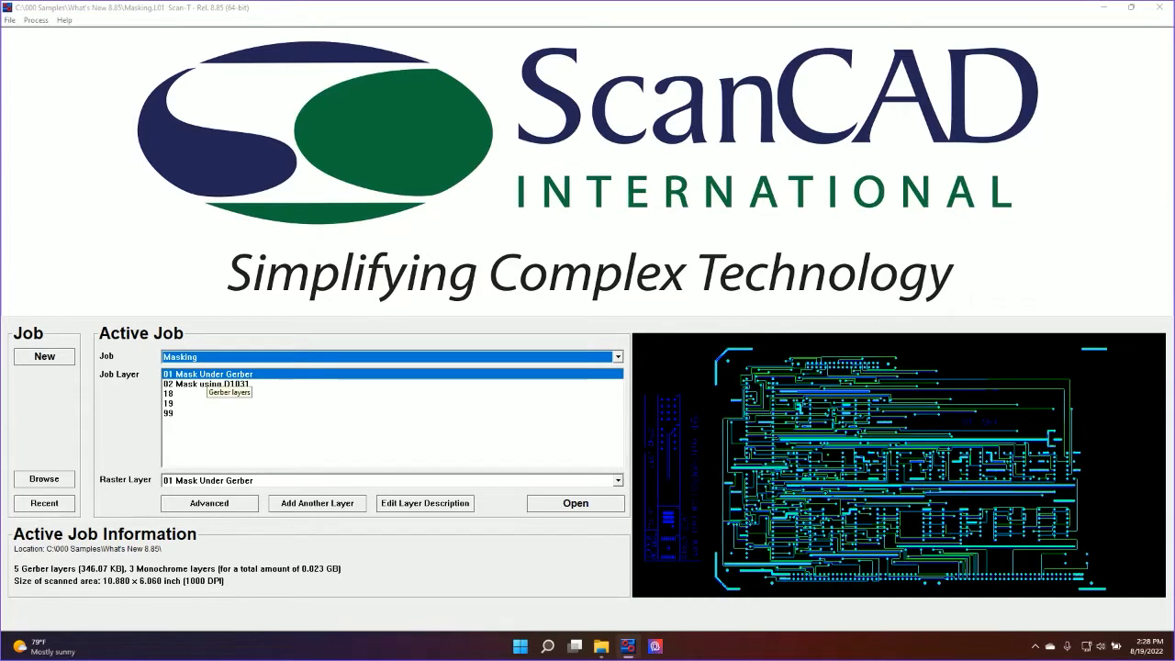
pyautogui.click(376, 223)
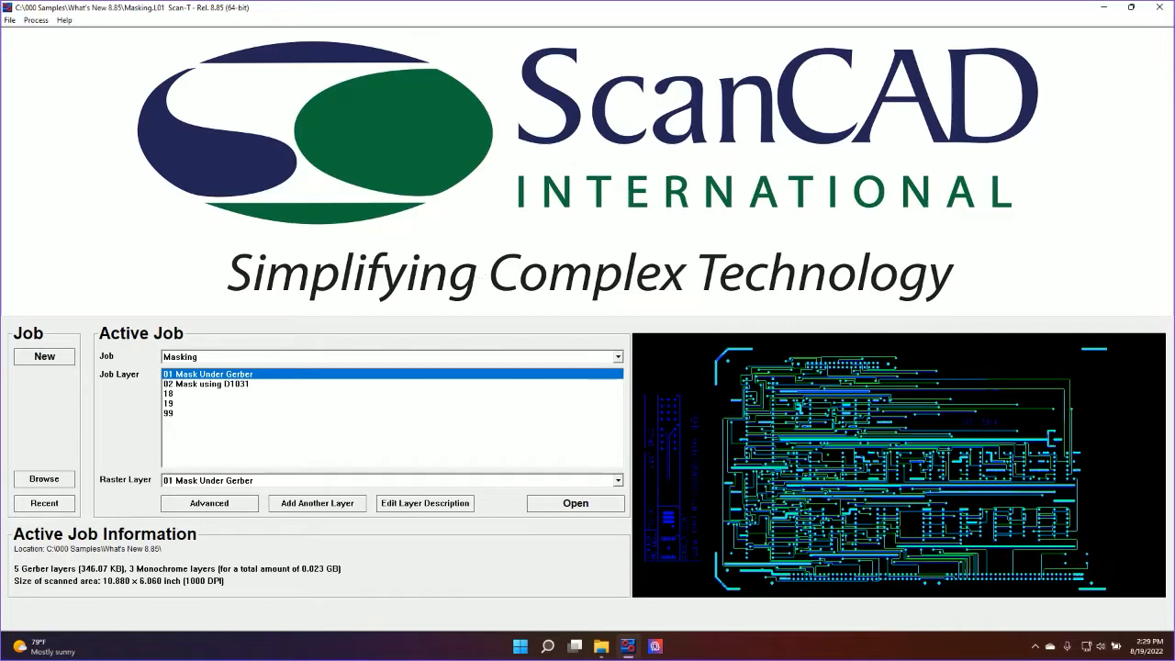
pyautogui.click(846, 471)
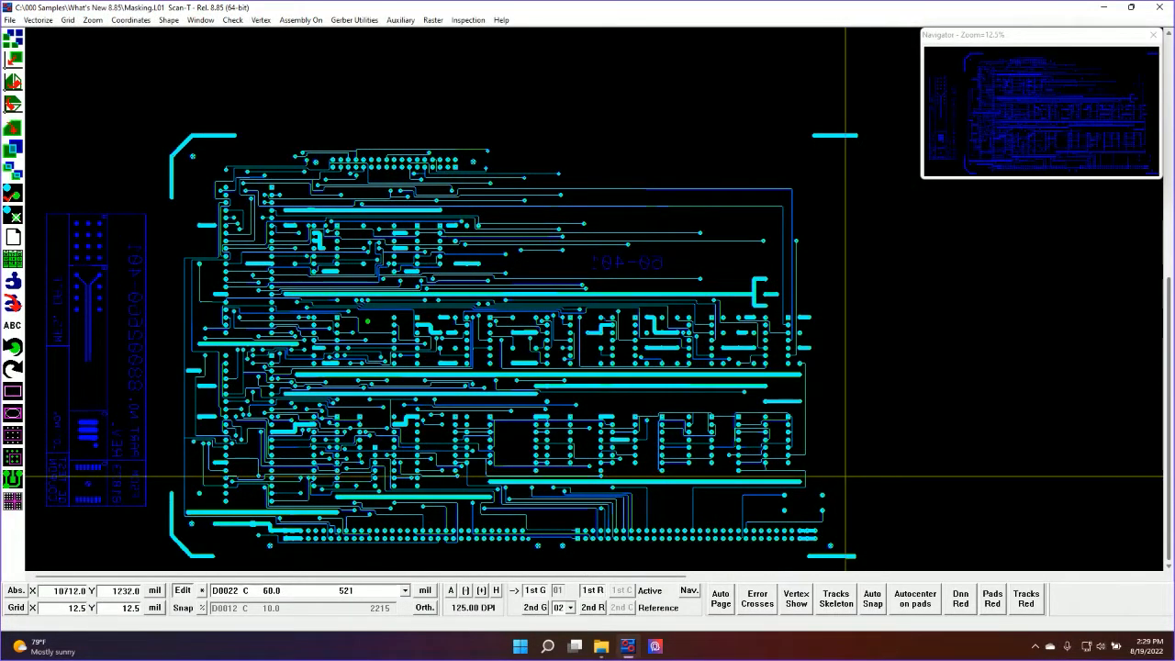
# Close the Navigator and draw a rectangular window about 9224 x 5816 mils around the circuit artwork
pyautogui.click(1153, 35)
pyautogui.click(1153, 35)
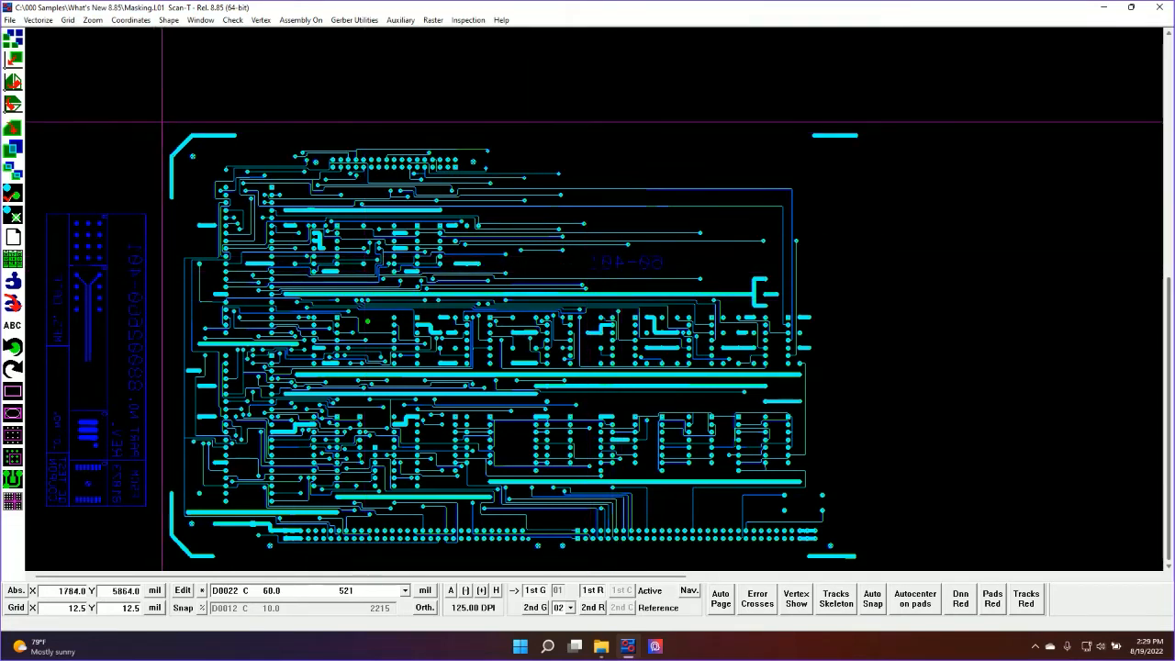
pyautogui.moveTo(157, 121); pyautogui.dragTo(861, 566)
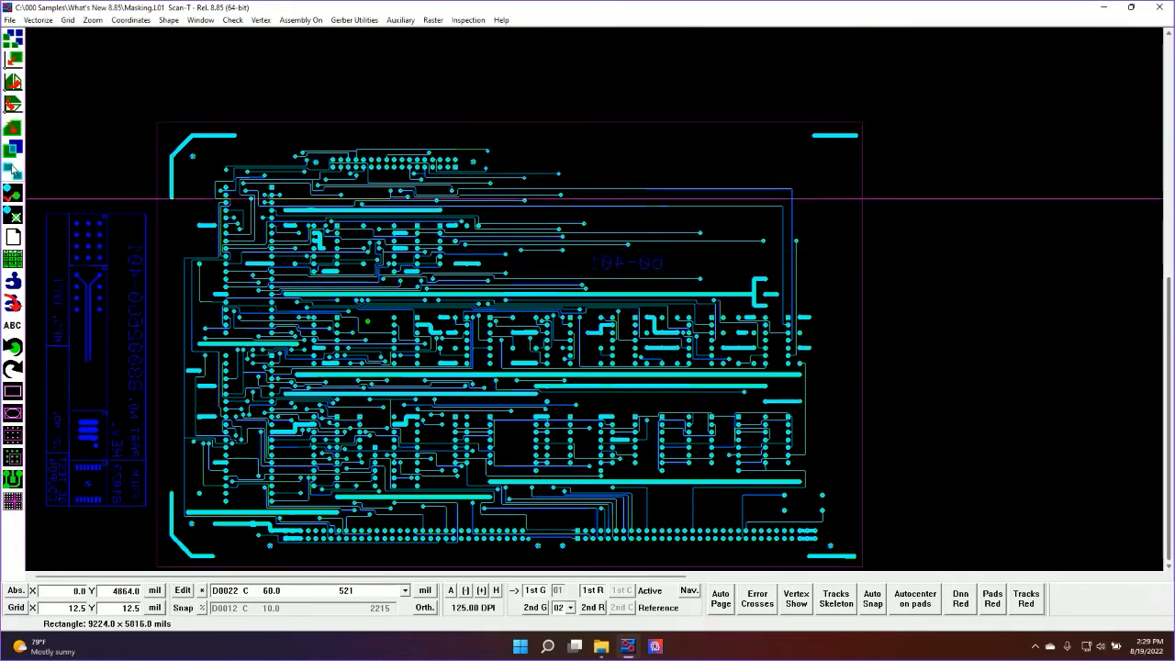
# Run a Gerber Comparison Check on the artwork with Inspect in Window enabled
pyautogui.click(14, 193)
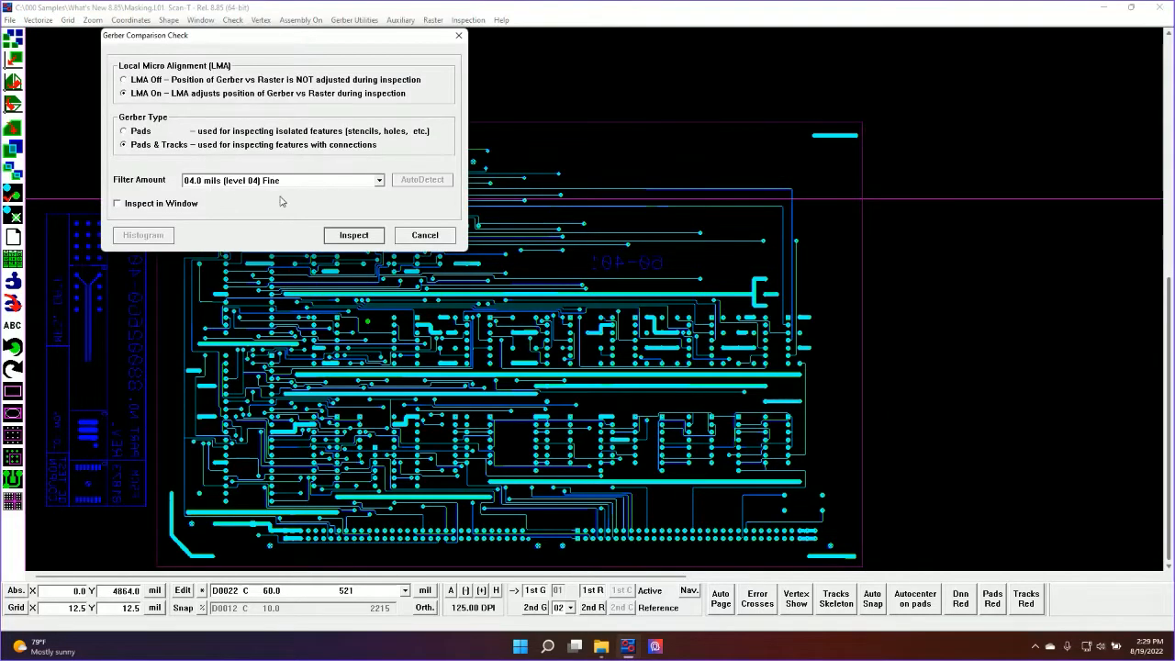
pyautogui.click(162, 209)
pyautogui.click(364, 237)
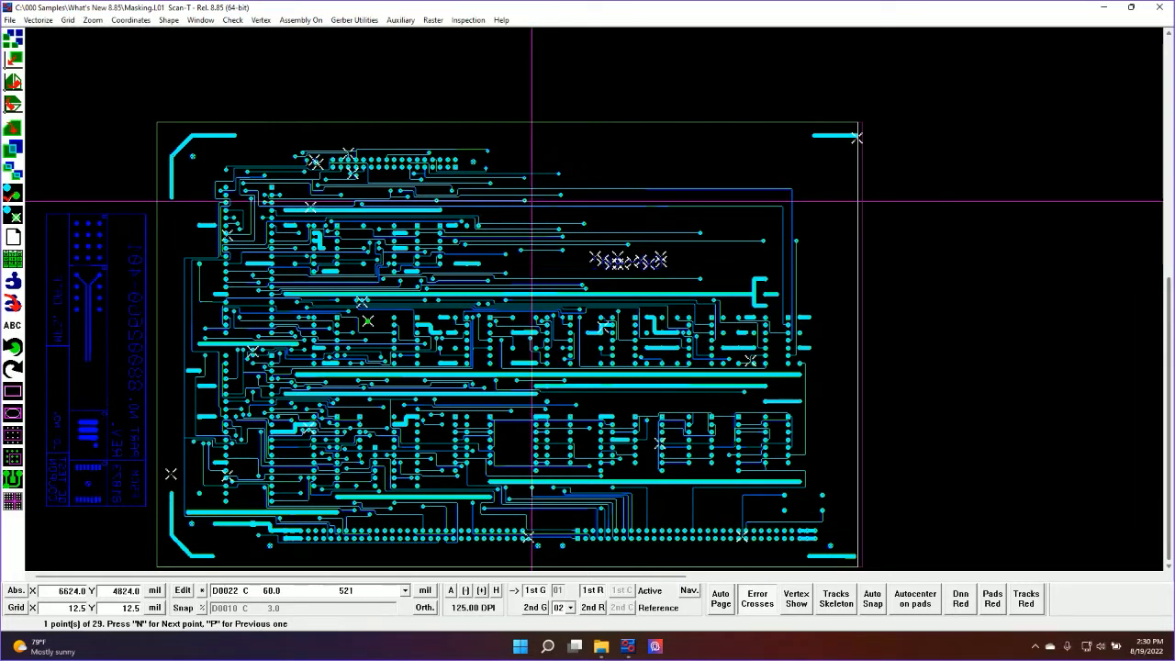
# Delete the error crosses outside the Gerber using a threshold of 20
pyautogui.click(467, 20)
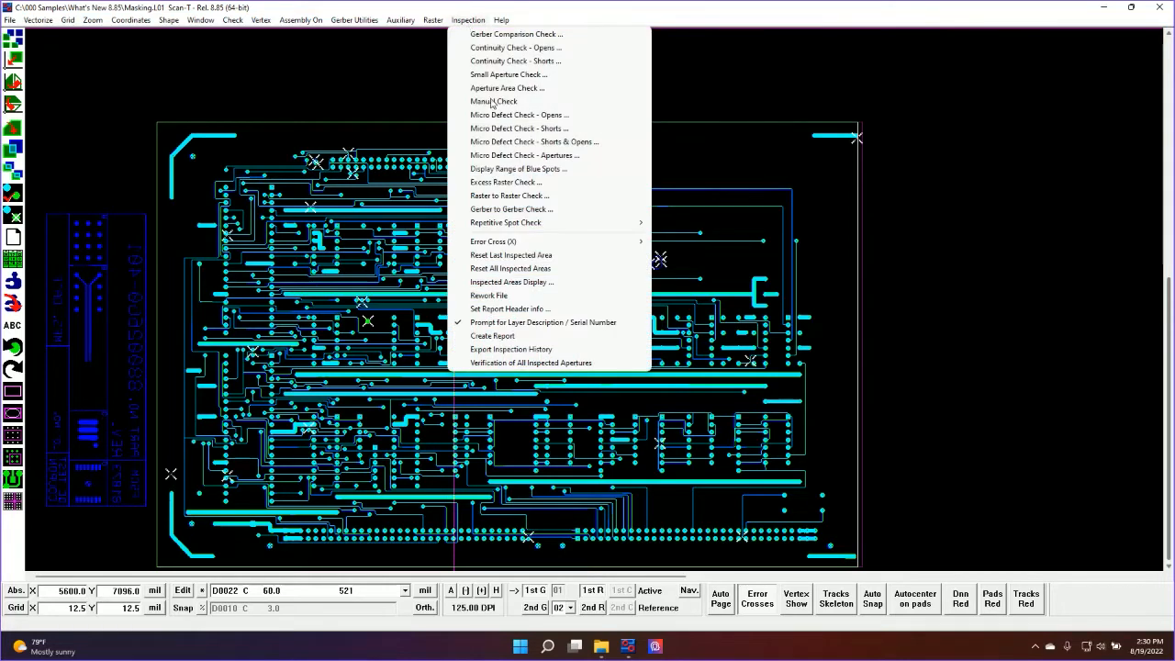
pyautogui.moveTo(562, 246)
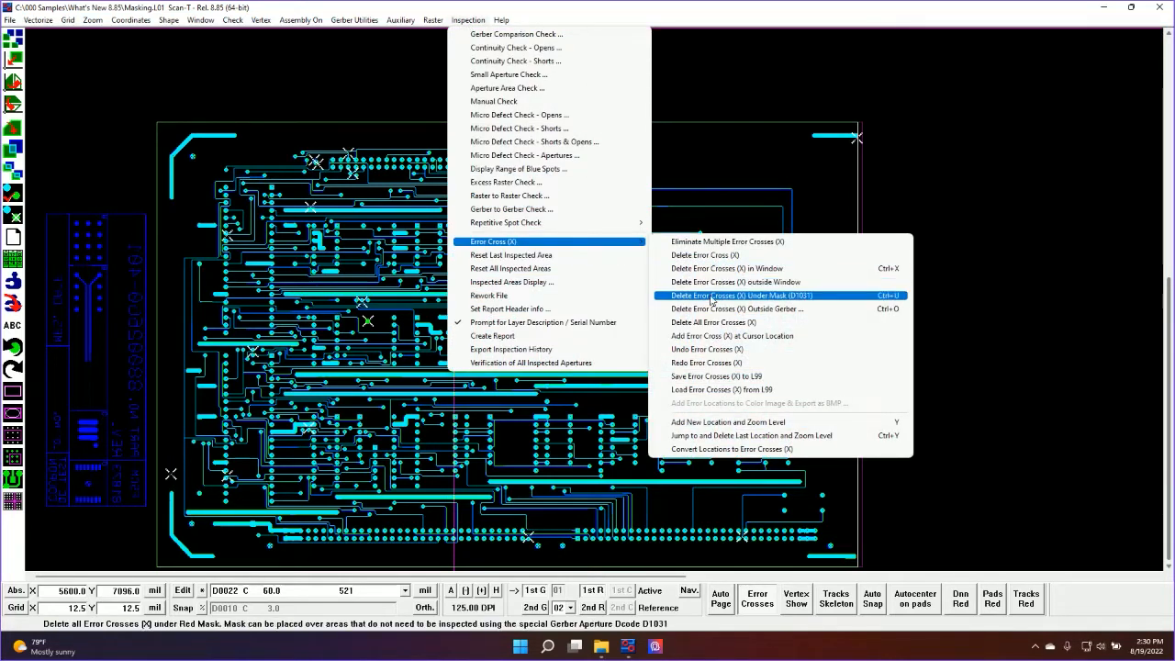
pyautogui.click(774, 309)
pyautogui.moveTo(178, 45); pyautogui.dragTo(279, 195)
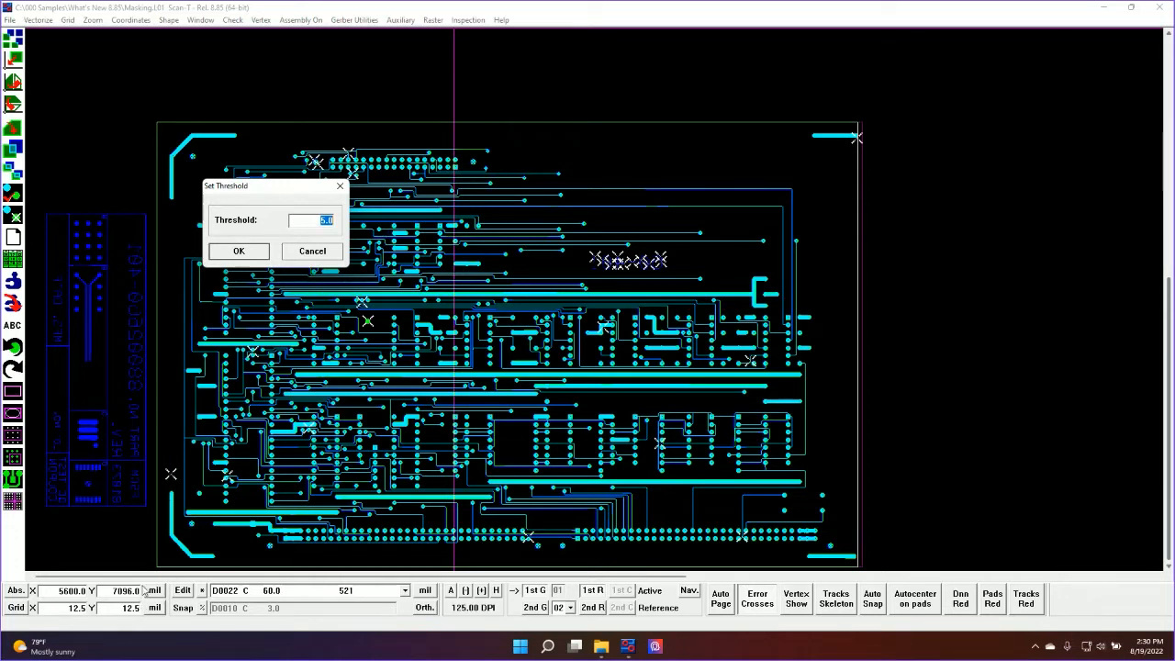
pyautogui.click(314, 220)
pyautogui.write('20')
pyautogui.click(262, 256)
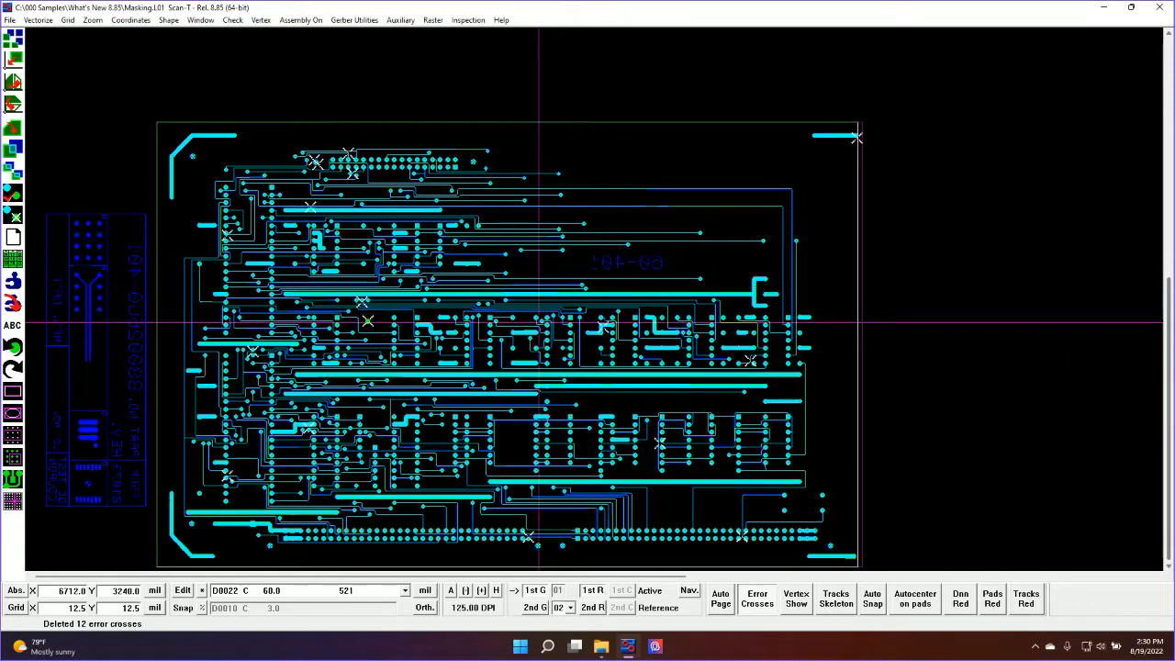
# Set the reference layer to 97 TEMP Mask to delete Error Crosses and display it over the artwork
pyautogui.click(570, 607)
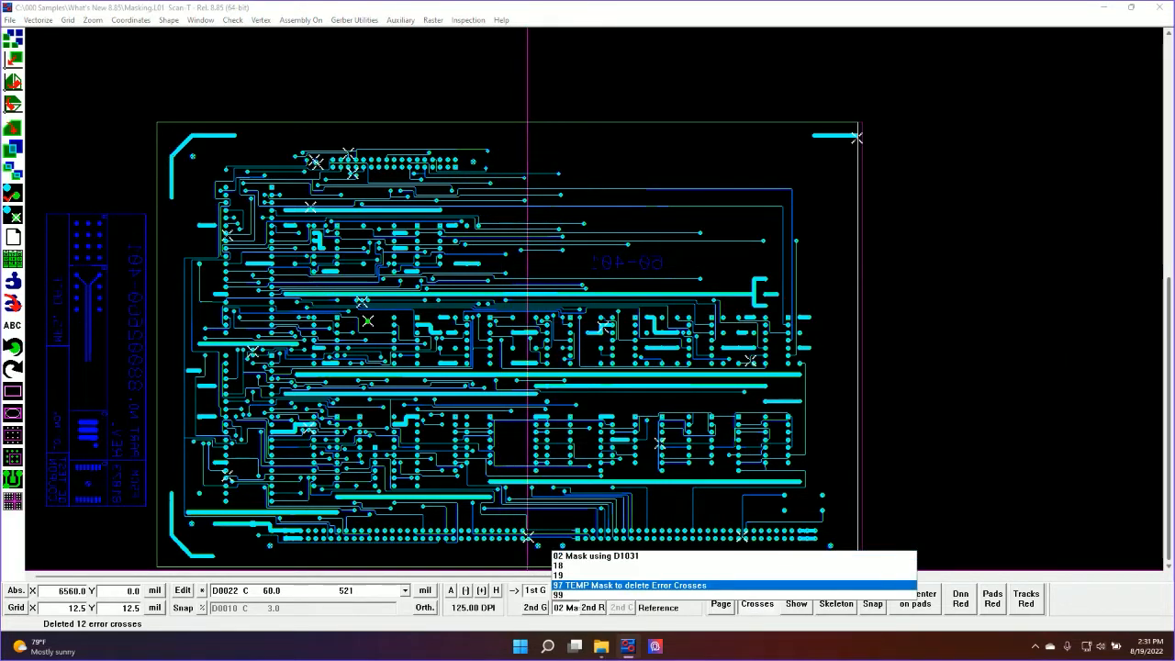
pyautogui.click(588, 586)
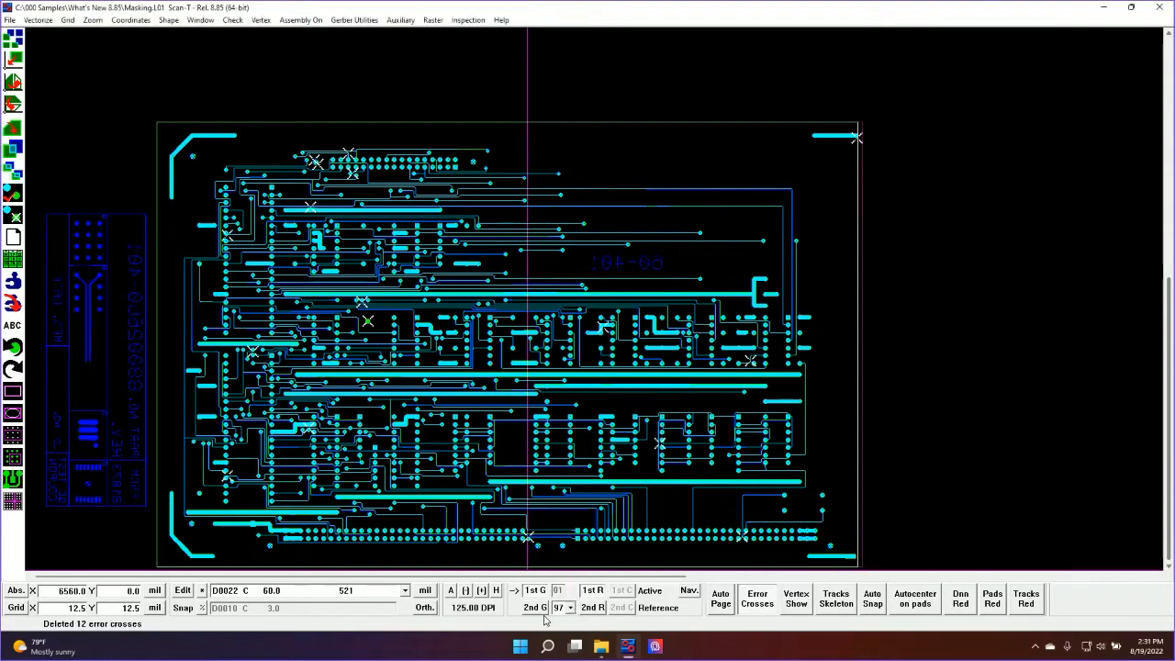
pyautogui.click(535, 607)
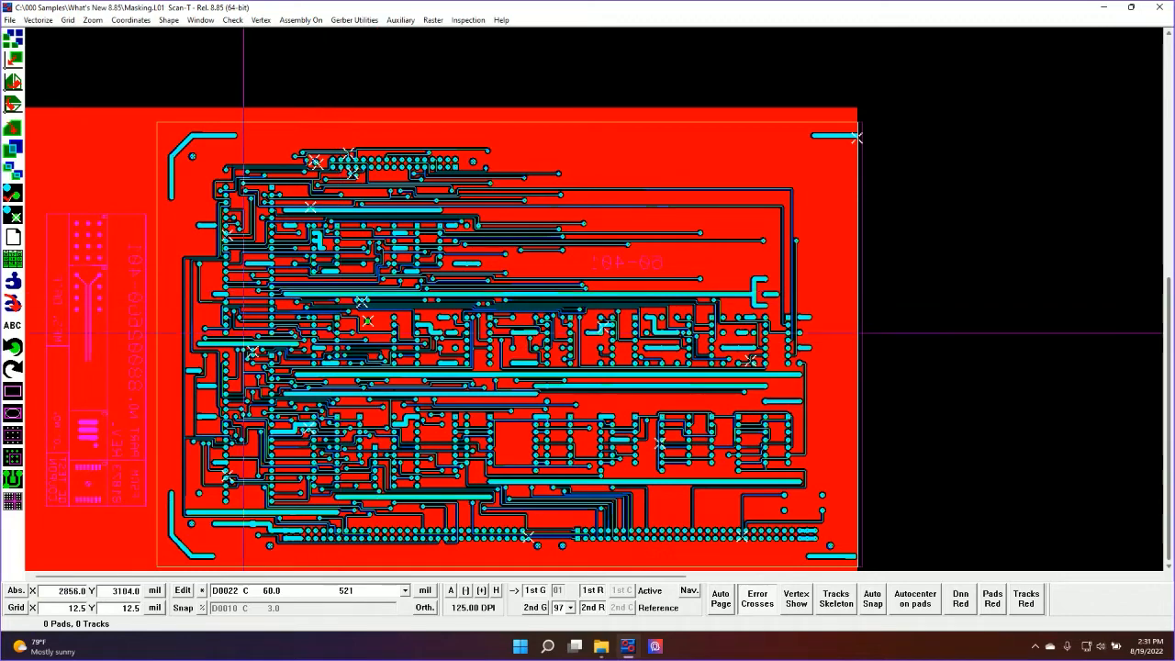
# Hide the active raster and Gerber layers and examine the temporary mask's clearance areas across the circuit artwork
pyautogui.scroll(2, 244, 334)
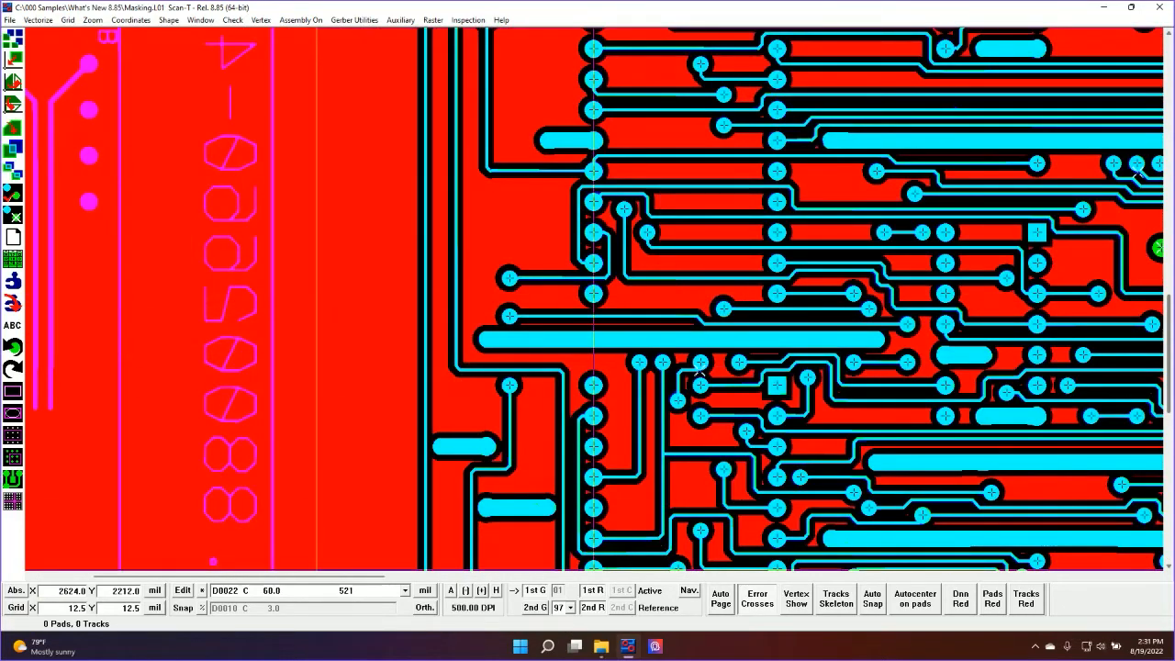
pyautogui.click(593, 591)
pyautogui.click(535, 591)
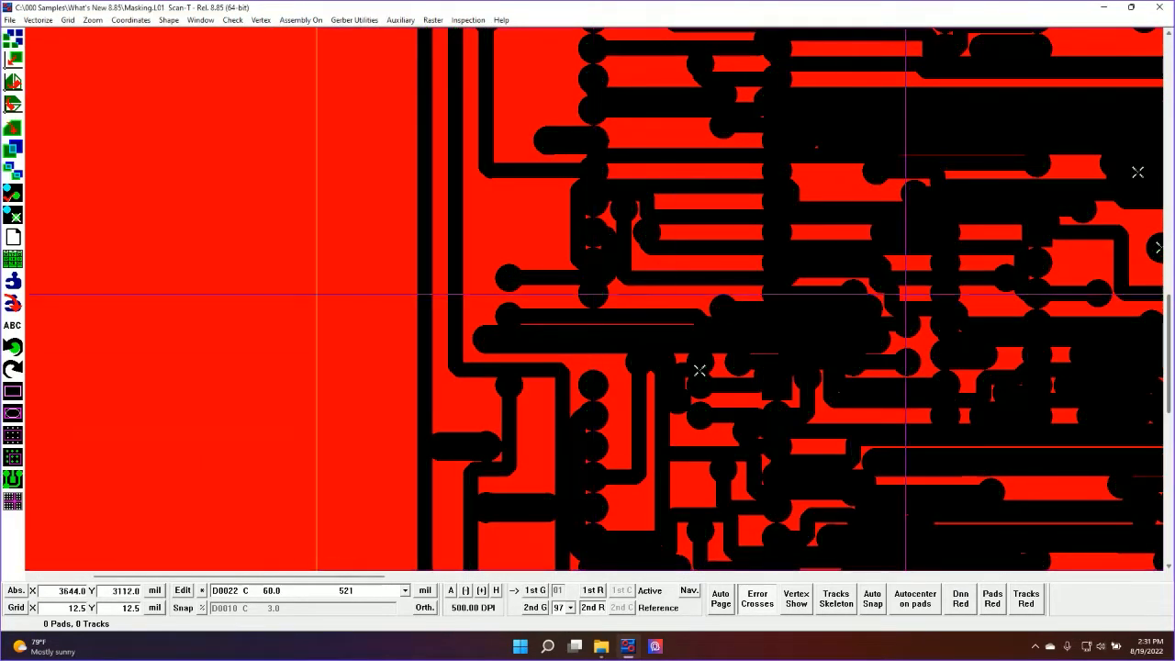
pyautogui.scroll(-1, 927, 230)
pyautogui.moveTo(926, 314); pyautogui.dragTo(770, 314)
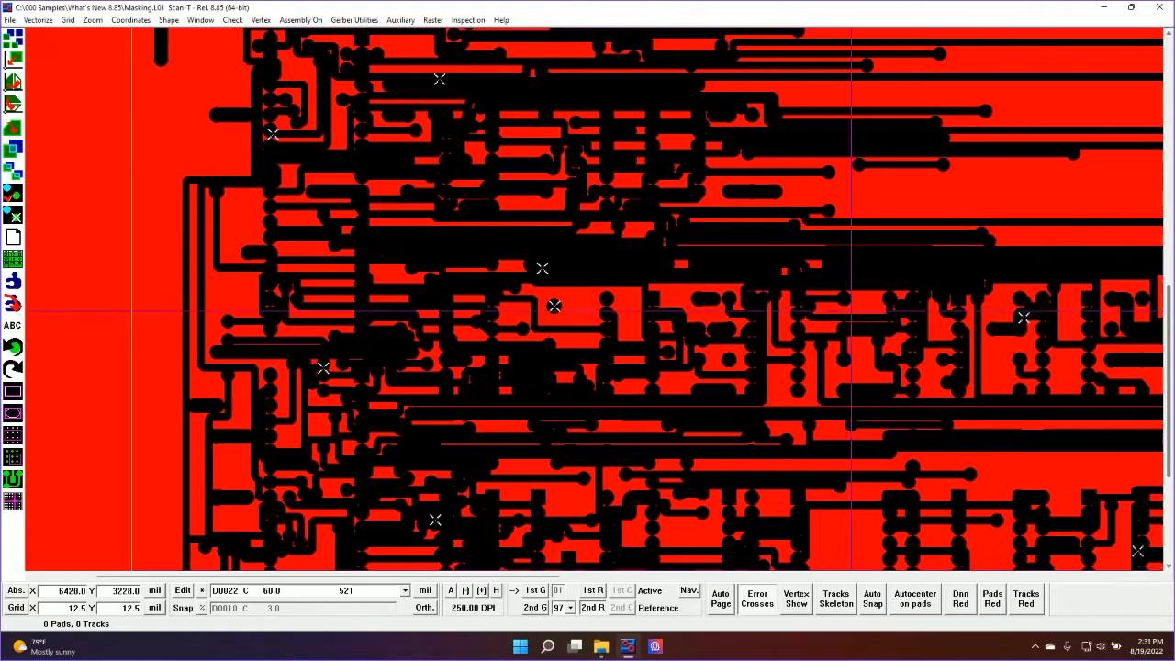
pyautogui.press('Right')
pyautogui.press('Right')
pyautogui.press('Right')
pyautogui.press('Right')
pyautogui.press('Up')
pyautogui.press('Up')
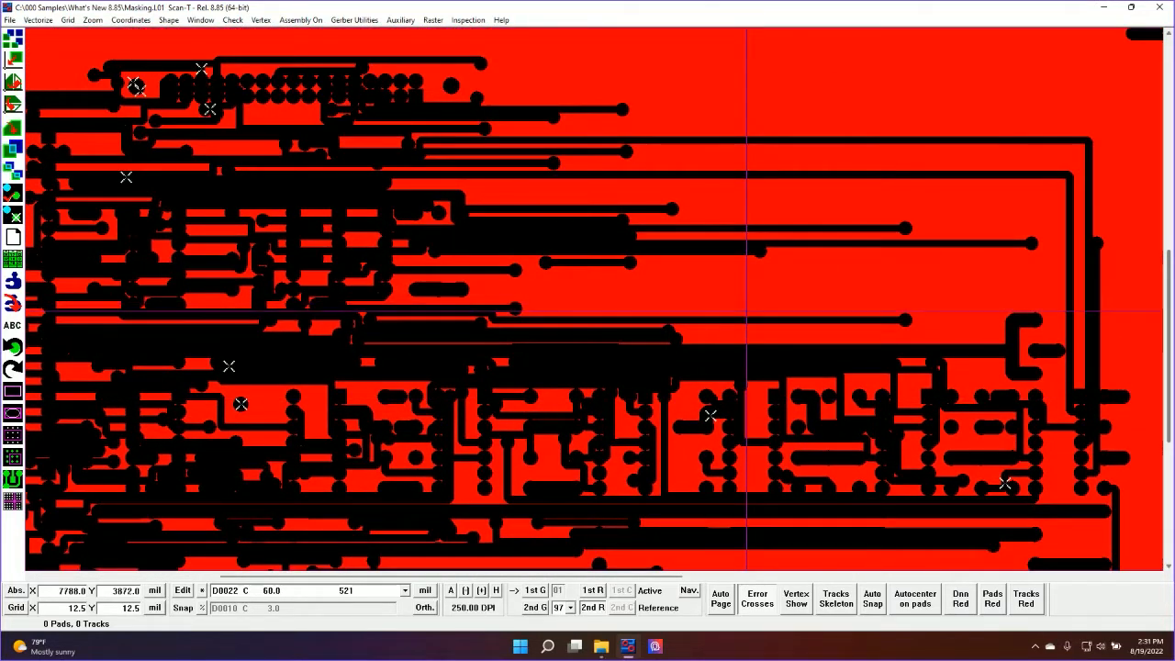
pyautogui.scroll(1, 654, 284)
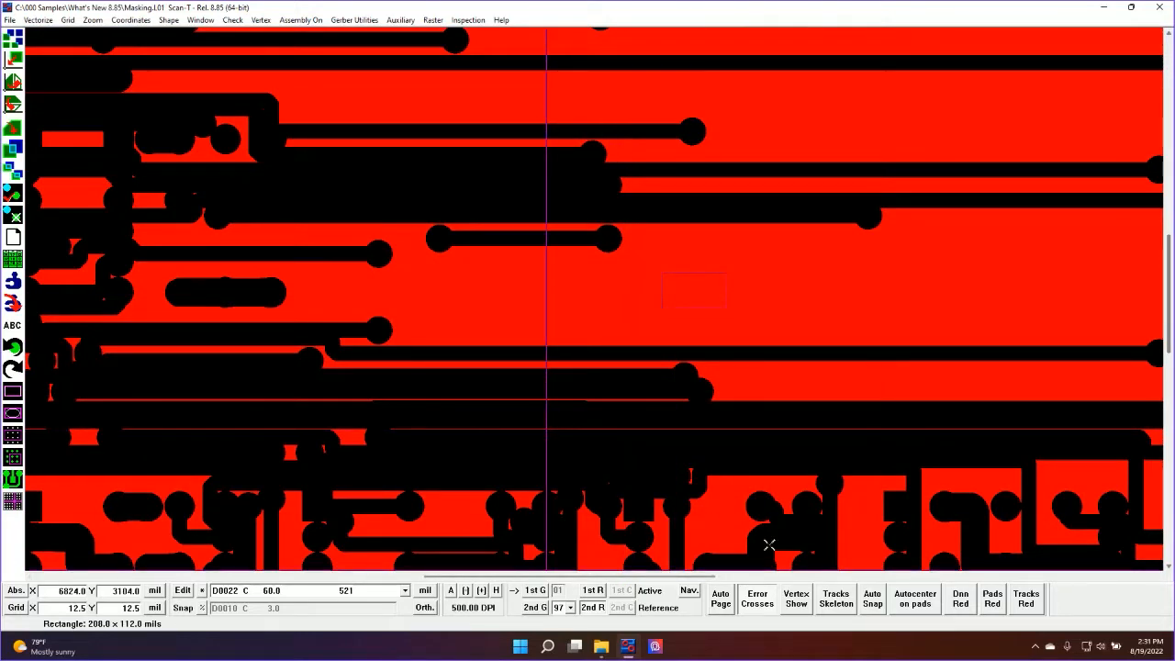
# Redisplay the active Gerber layer and examine the mask clearance around its traces and pads
pyautogui.click(538, 591)
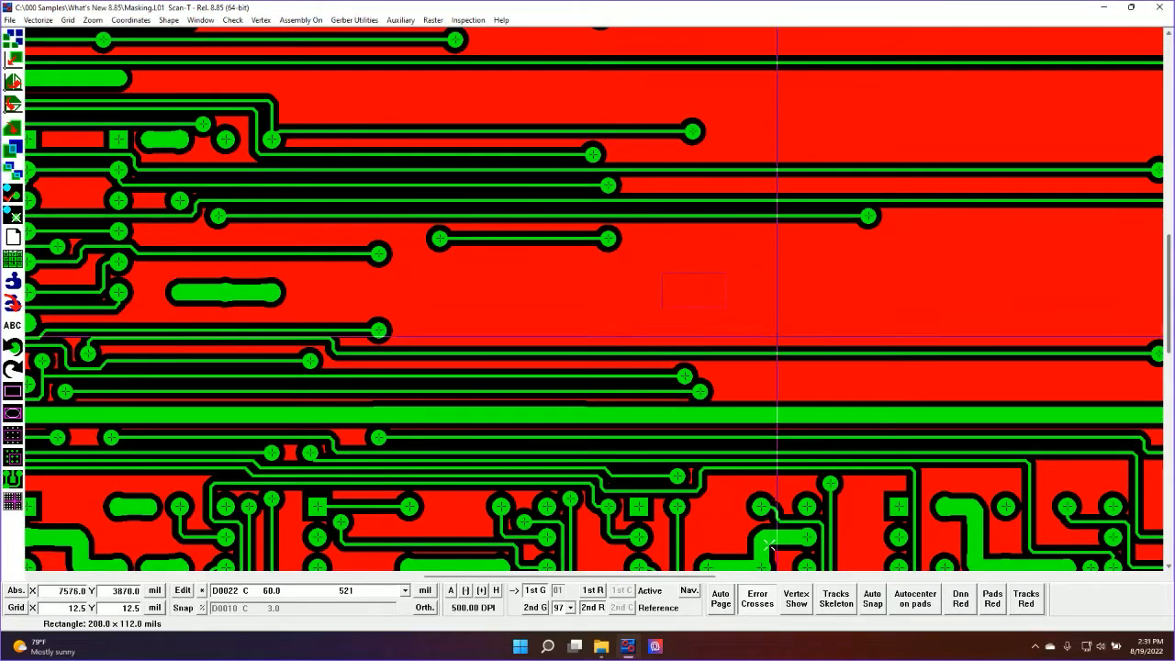
pyautogui.press('Right')
pyautogui.press('Right')
pyautogui.press('Right')
pyautogui.press('Right')
pyautogui.press('Right')
pyautogui.press('Up')
pyautogui.press('Up')
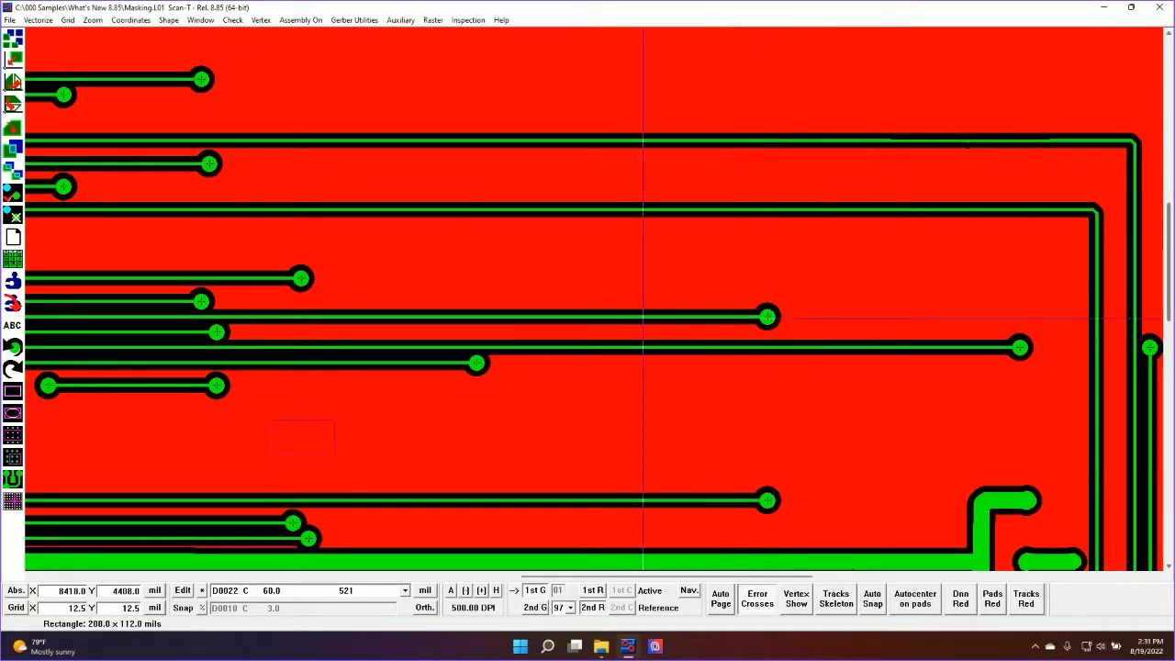
pyautogui.press('Down')
pyautogui.press('Down')
pyautogui.press('Down')
pyautogui.scroll(-2, 621, 288)
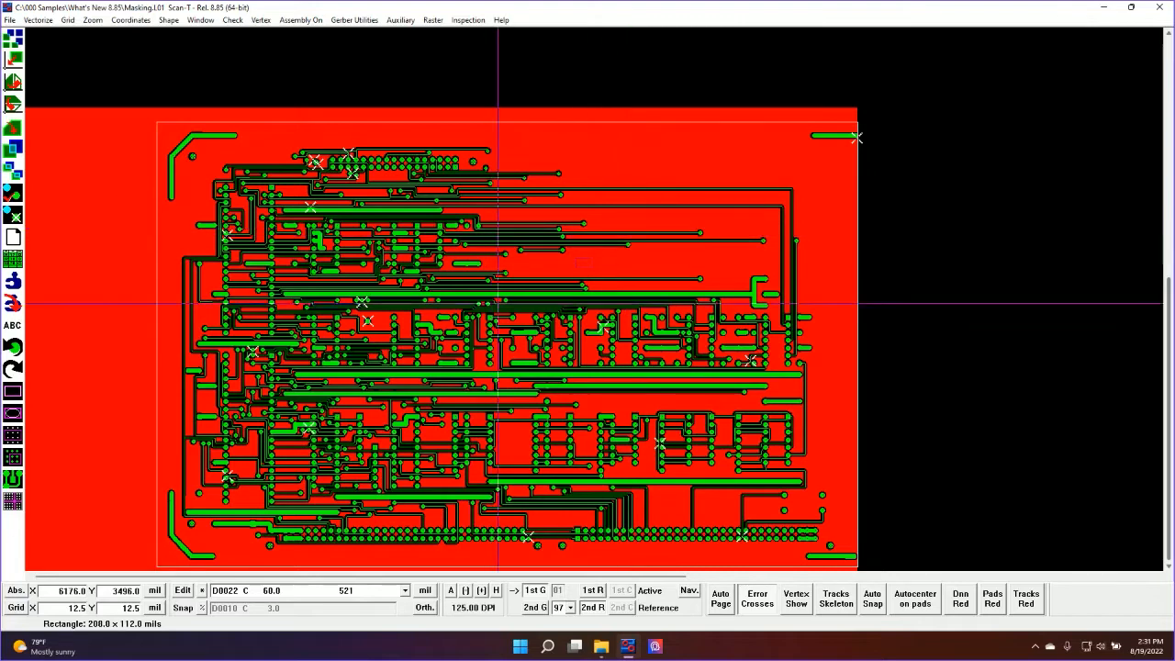
pyautogui.press('Up')
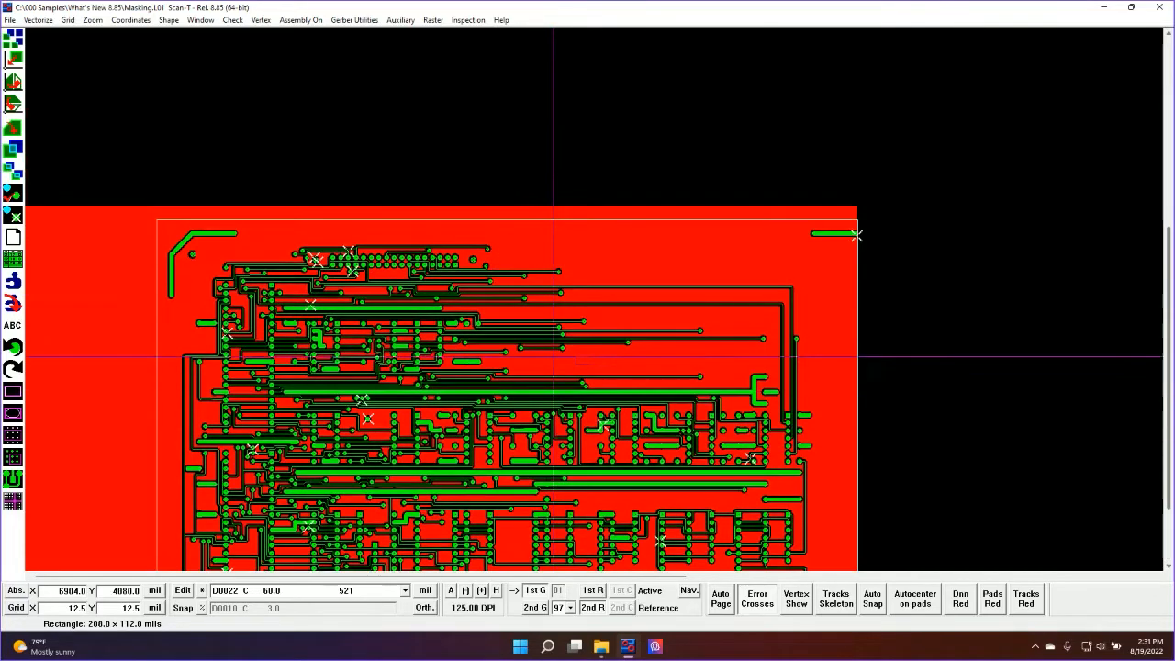
# Outline a rectangle about 114 x 61 mils in the open mask area below the short two-pad trace
pyautogui.scroll(3, 518, 360)
pyautogui.moveTo(649, 250); pyautogui.dragTo(717, 330)
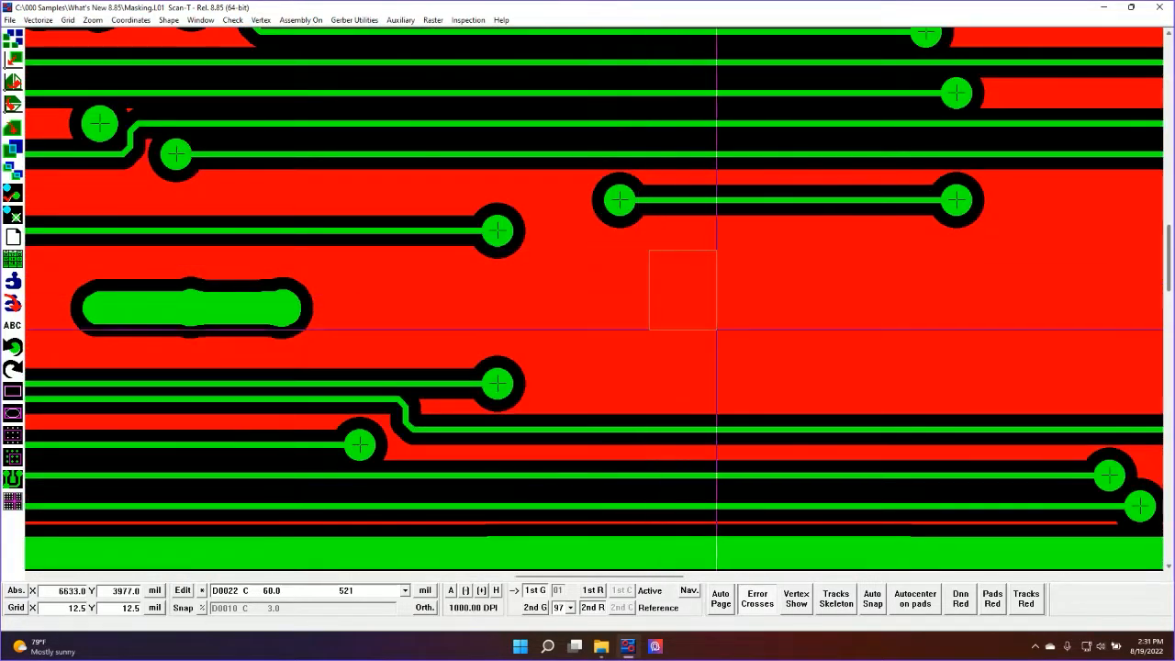
pyautogui.click(719, 314)
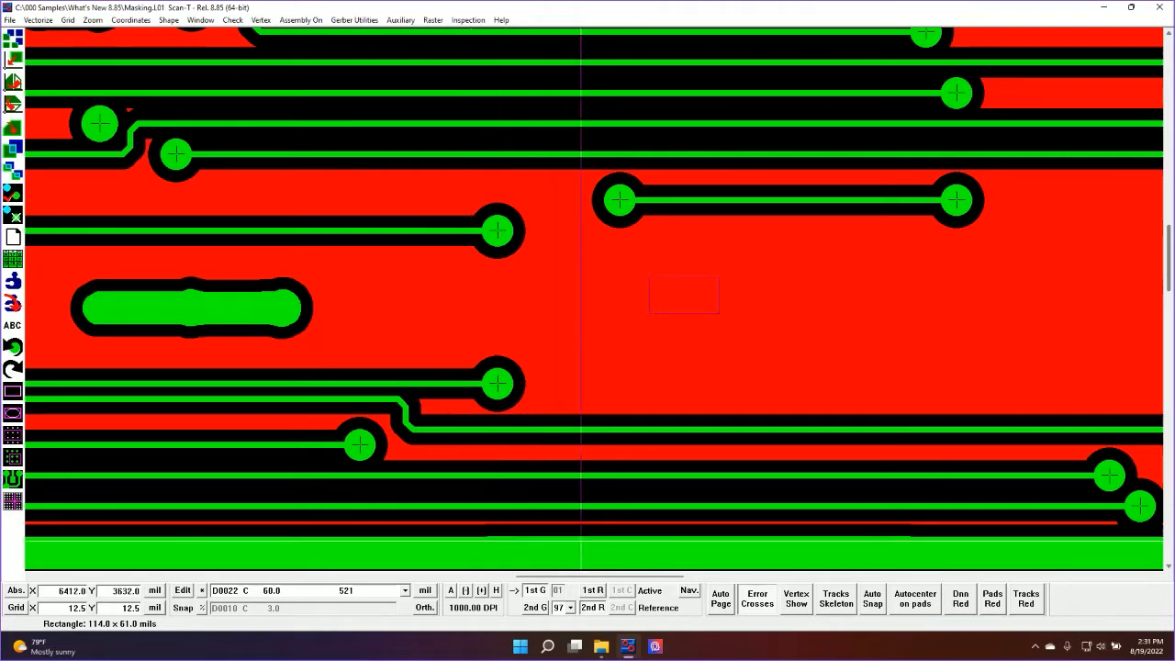
# With the active raster shown and the reference mask hidden, delete the error crosses outside the Gerber using a threshold of 100
pyautogui.click(593, 590)
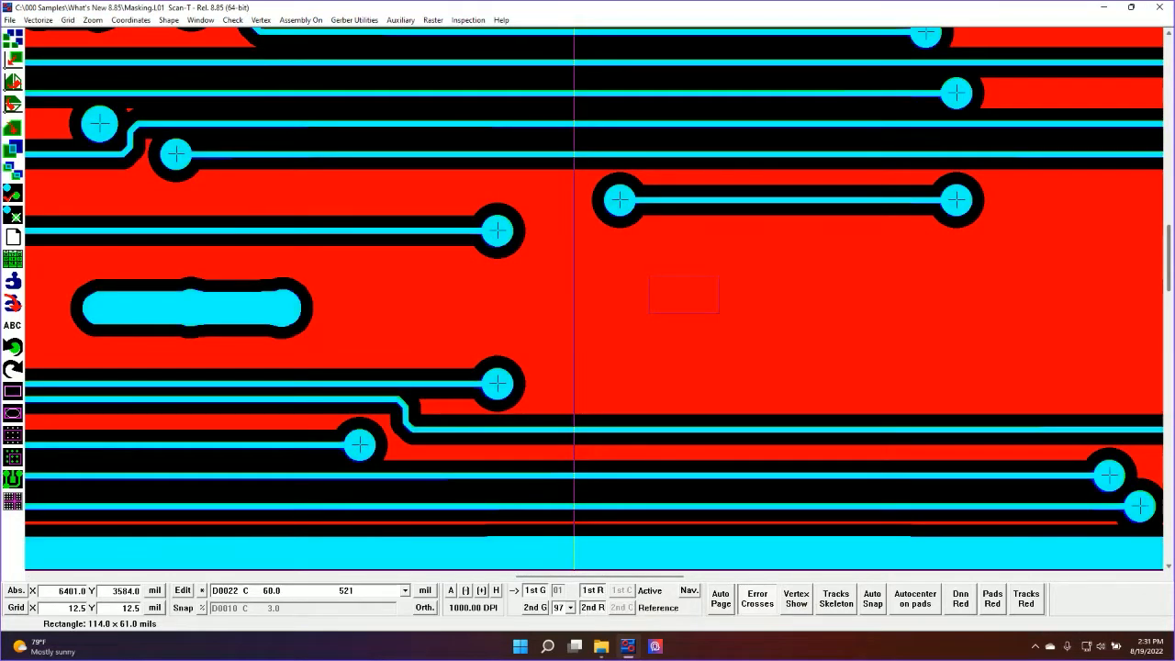
pyautogui.click(593, 608)
pyautogui.click(477, 18)
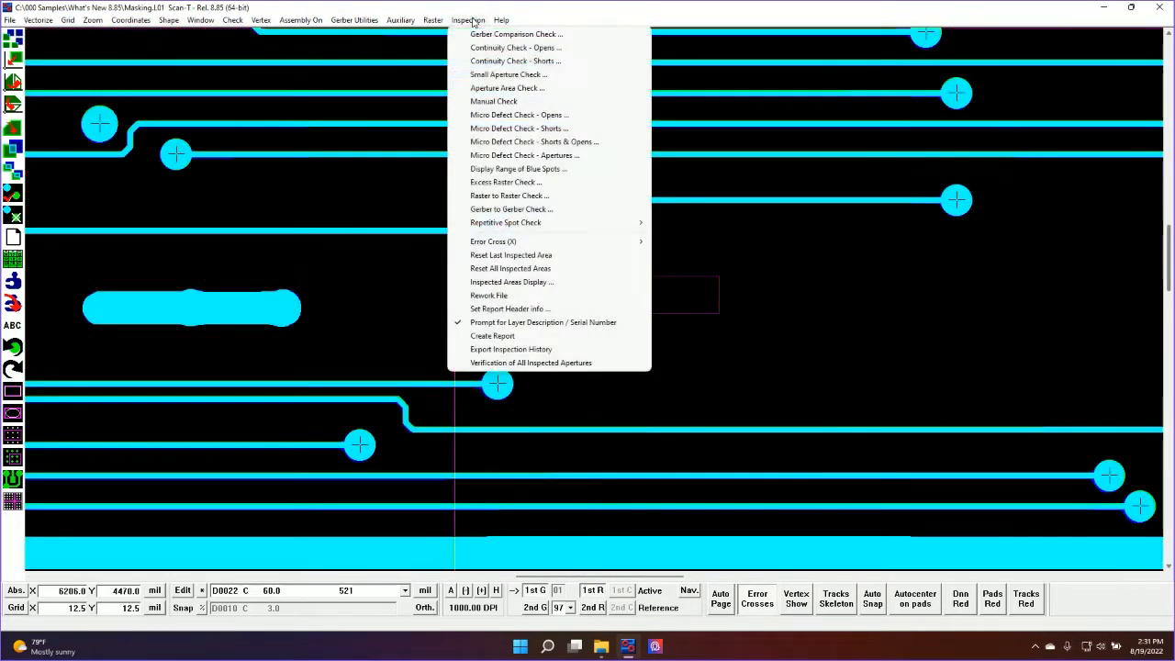
pyautogui.moveTo(529, 247)
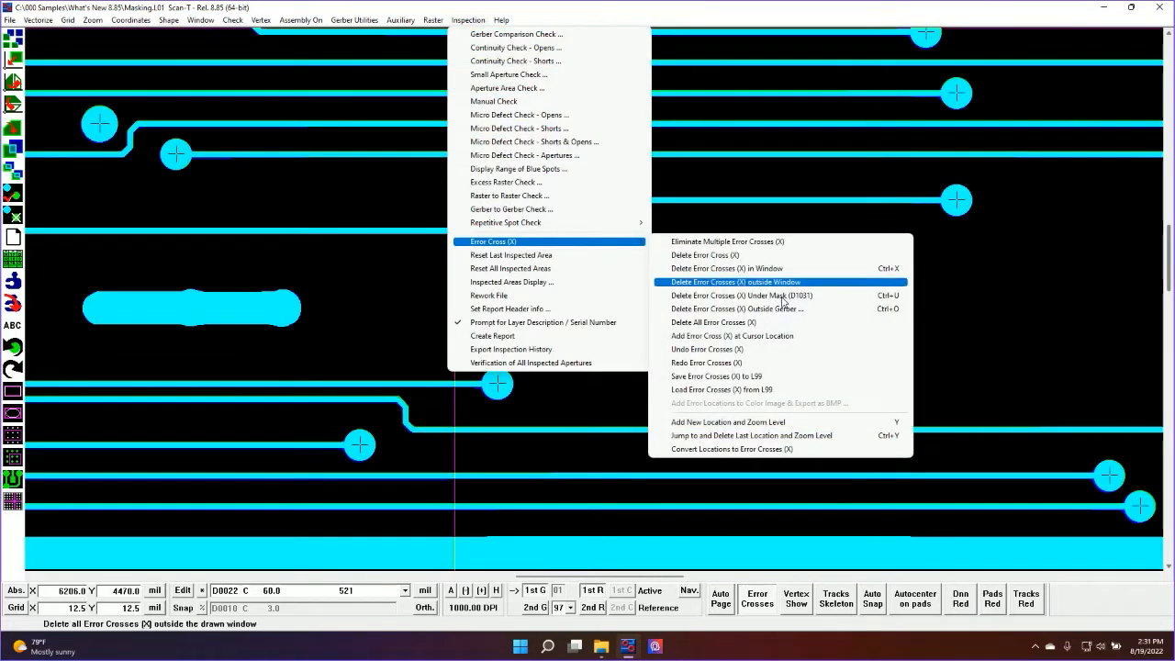
pyautogui.click(732, 295)
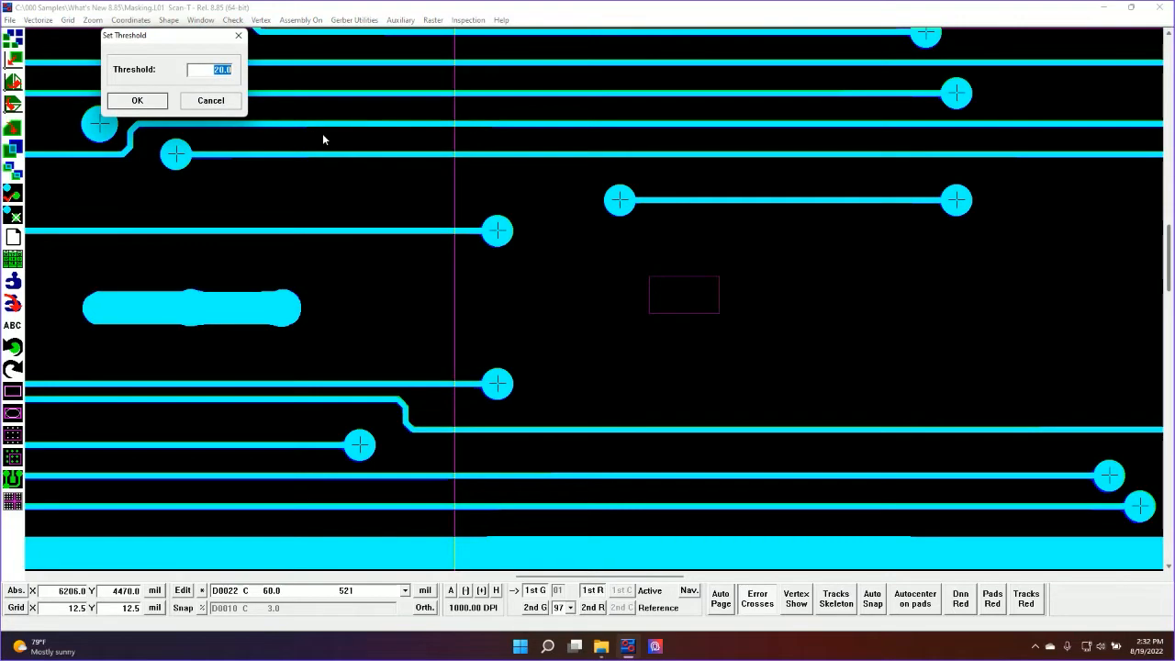
pyautogui.write('100')
pyautogui.click(136, 100)
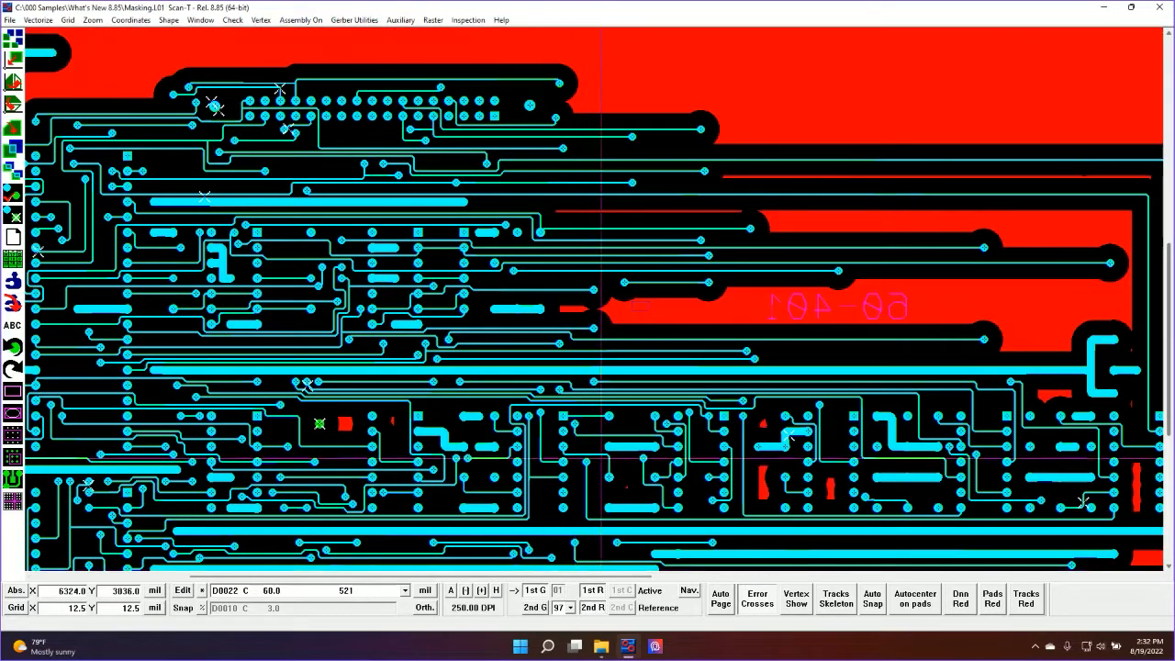
# Examine the clearance of the regenerated mask around the circuit traces and near the 60-401 text
pyautogui.scroll(-1, 601, 458)
pyautogui.scroll(1, 385, 307)
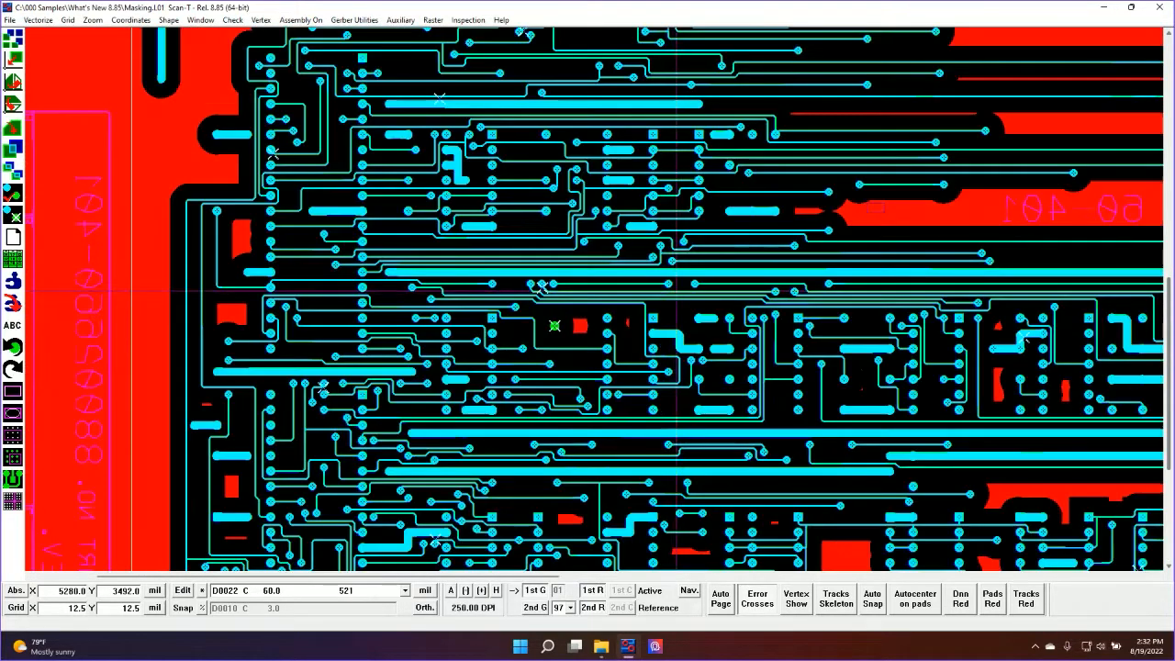
pyautogui.scroll(-1, 427, 261)
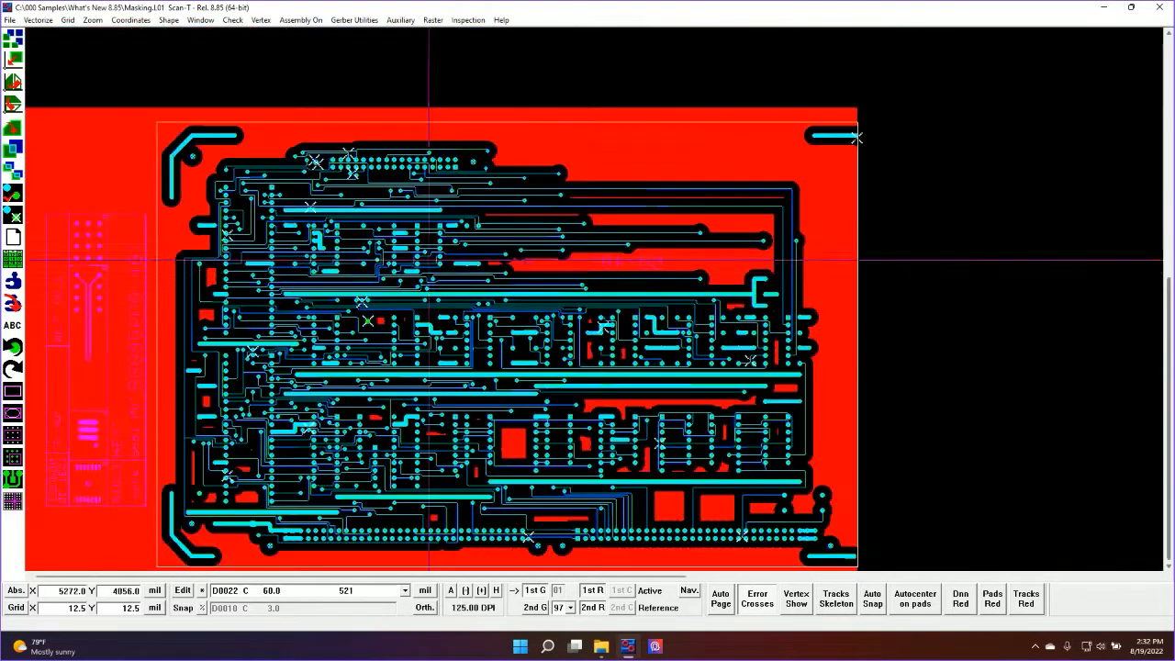
pyautogui.scroll(2, 442, 367)
pyautogui.click(598, 354)
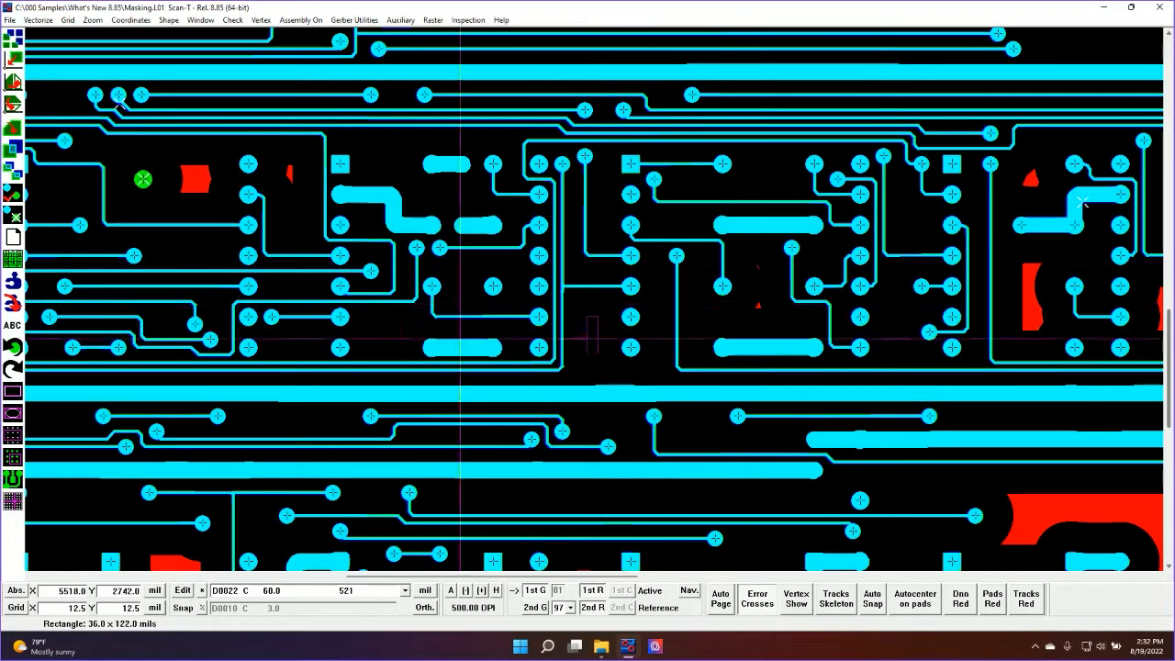
pyautogui.scroll(-2, 519, 333)
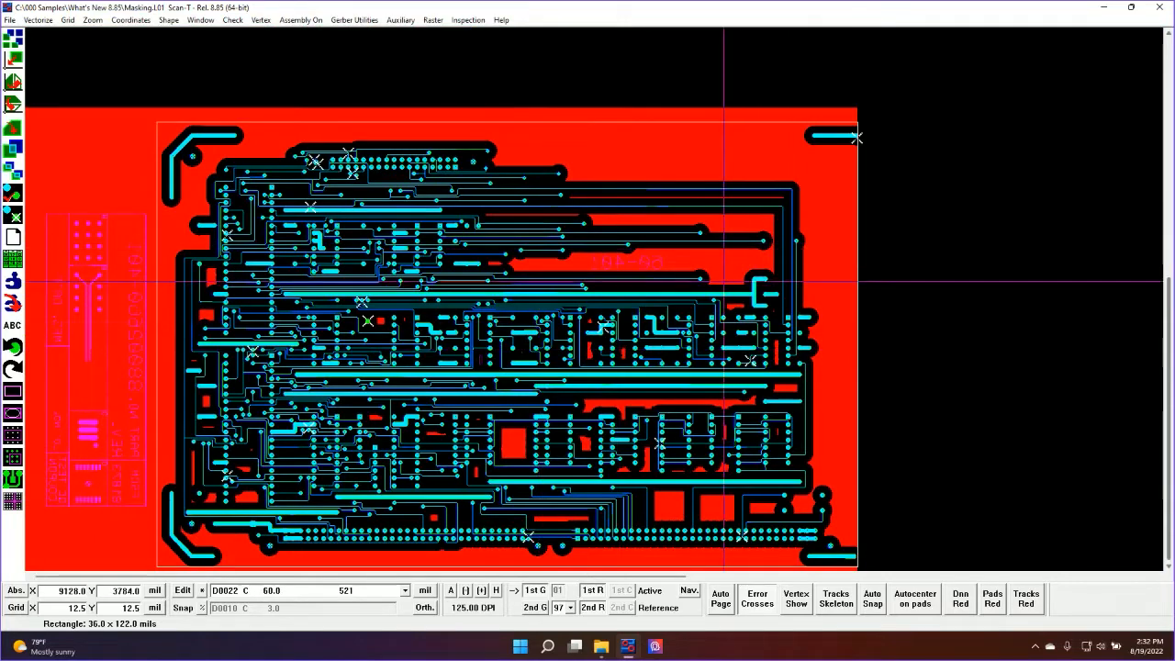
pyautogui.scroll(2, 726, 283)
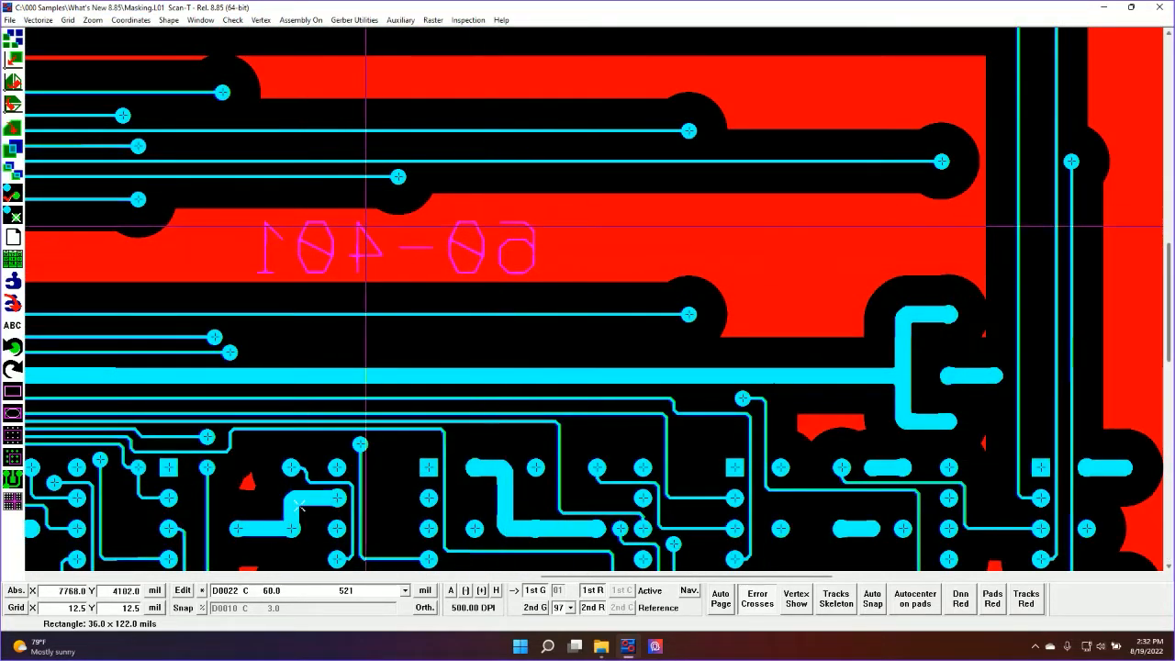
pyautogui.scroll(-2, 369, 226)
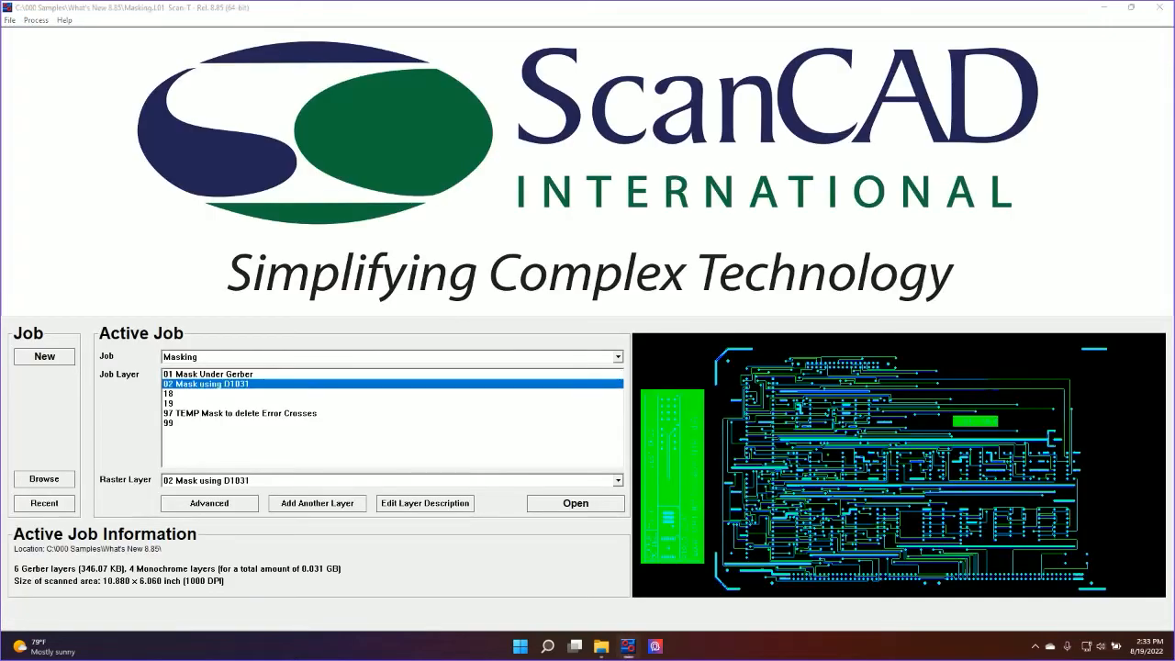
# Open layer 02 Mask using D1031 of the Masking job and turn off the red display of D1031
pyautogui.click(858, 447)
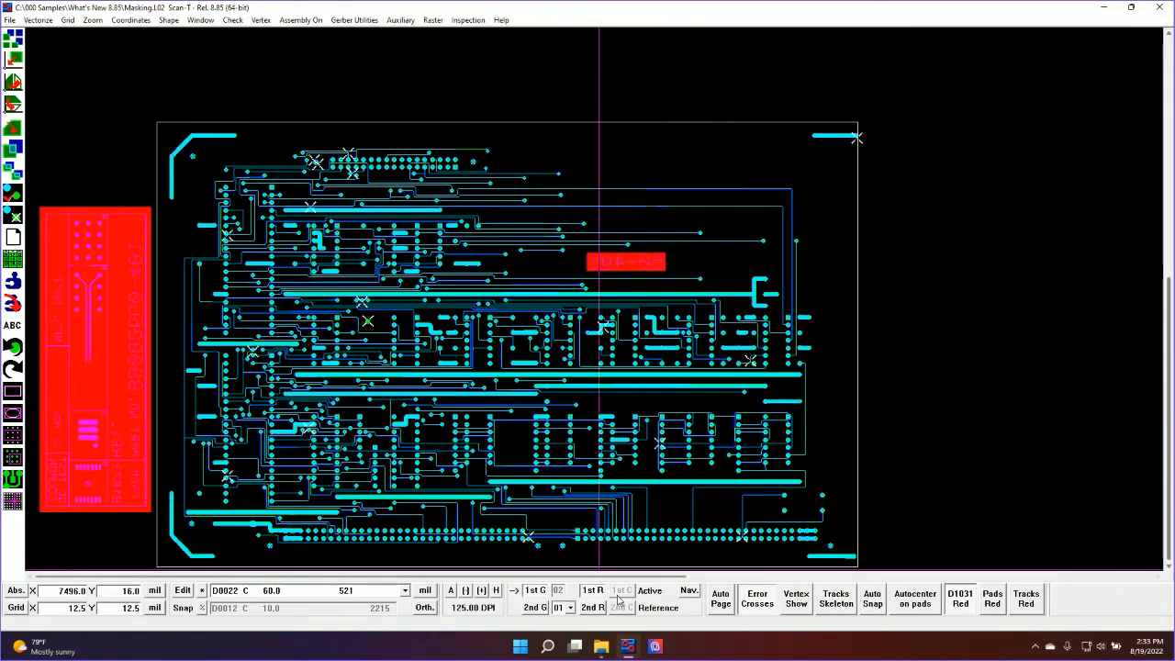
pyautogui.click(960, 599)
pyautogui.click(153, 103)
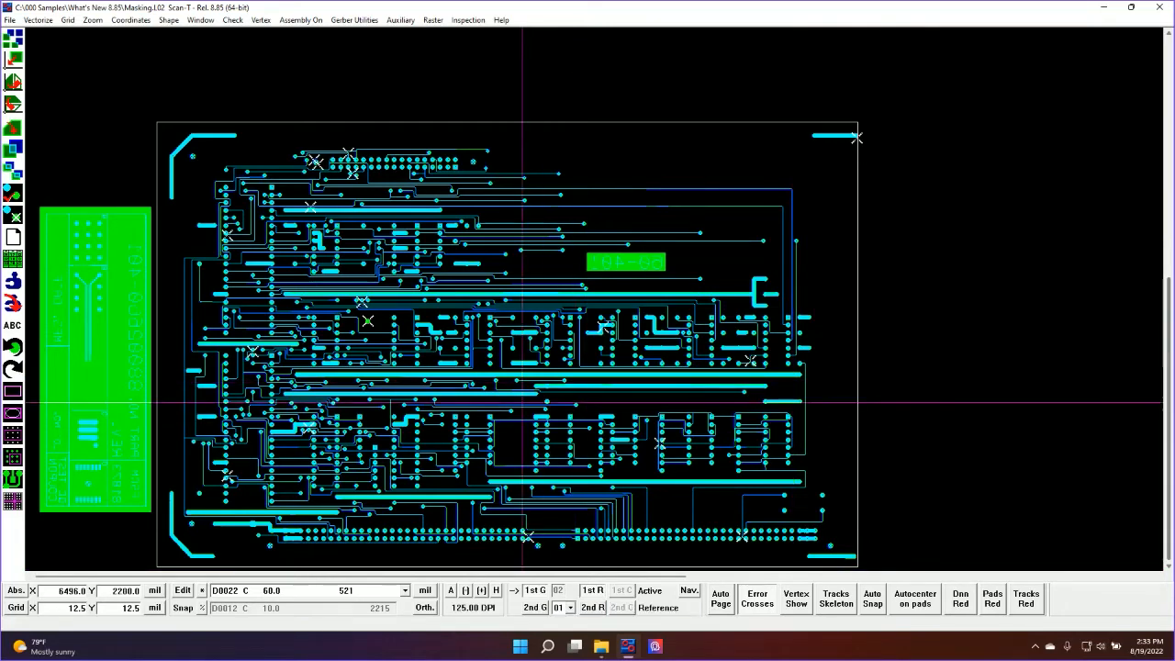
# Draw a rectangular window about 1008 x 240 mils around the 60-401 text, hiding the active Gerber only while doing so
pyautogui.click(543, 592)
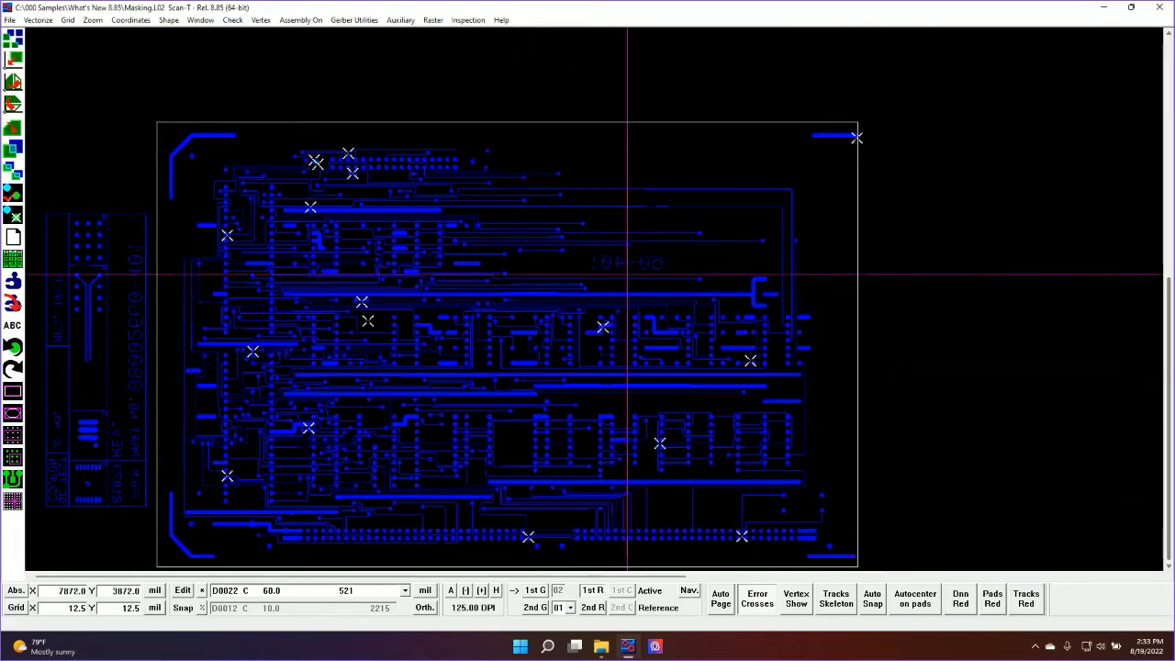
pyautogui.scroll(2, 626, 266)
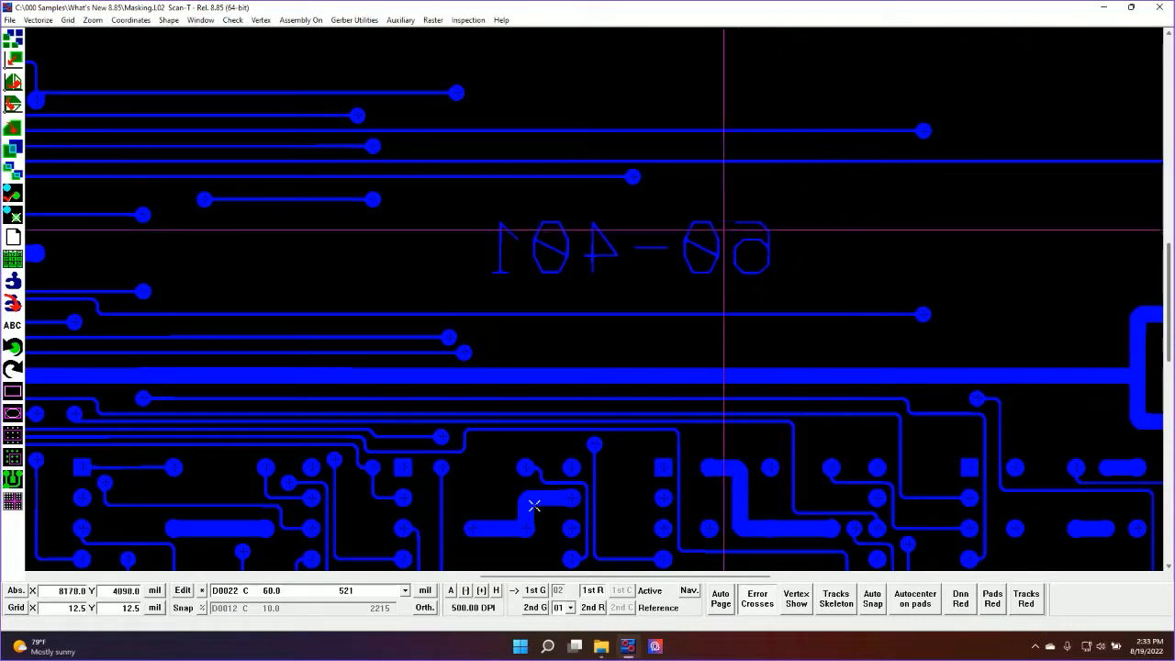
pyautogui.scroll(-1, 573, 365)
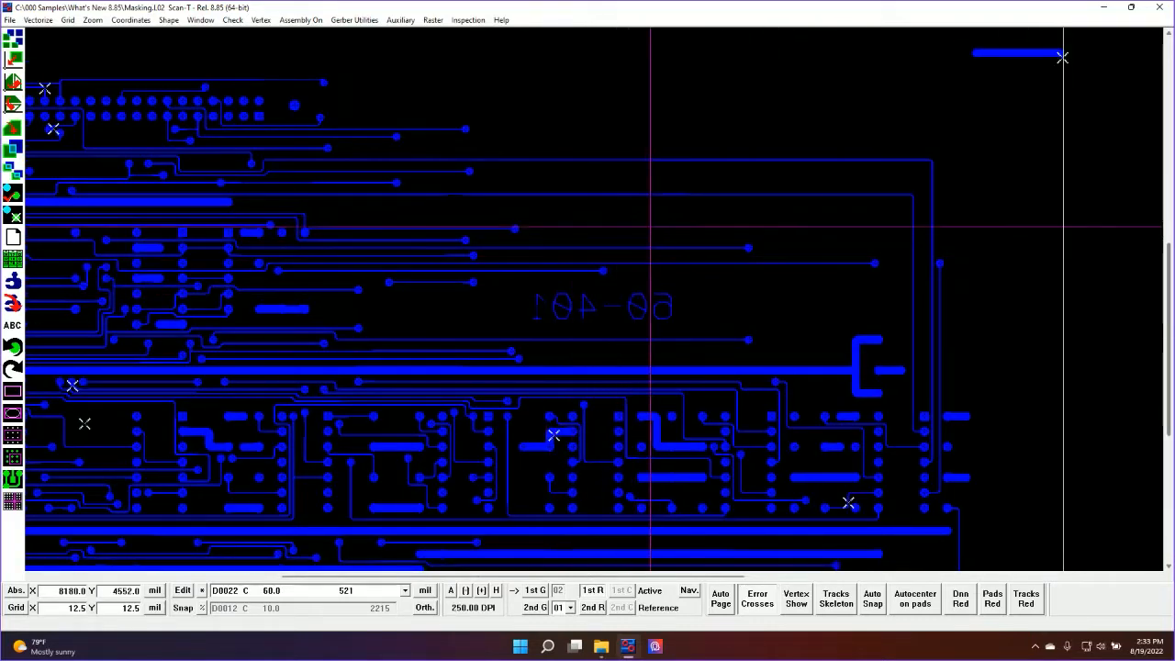
pyautogui.moveTo(530, 290); pyautogui.dragTo(684, 325)
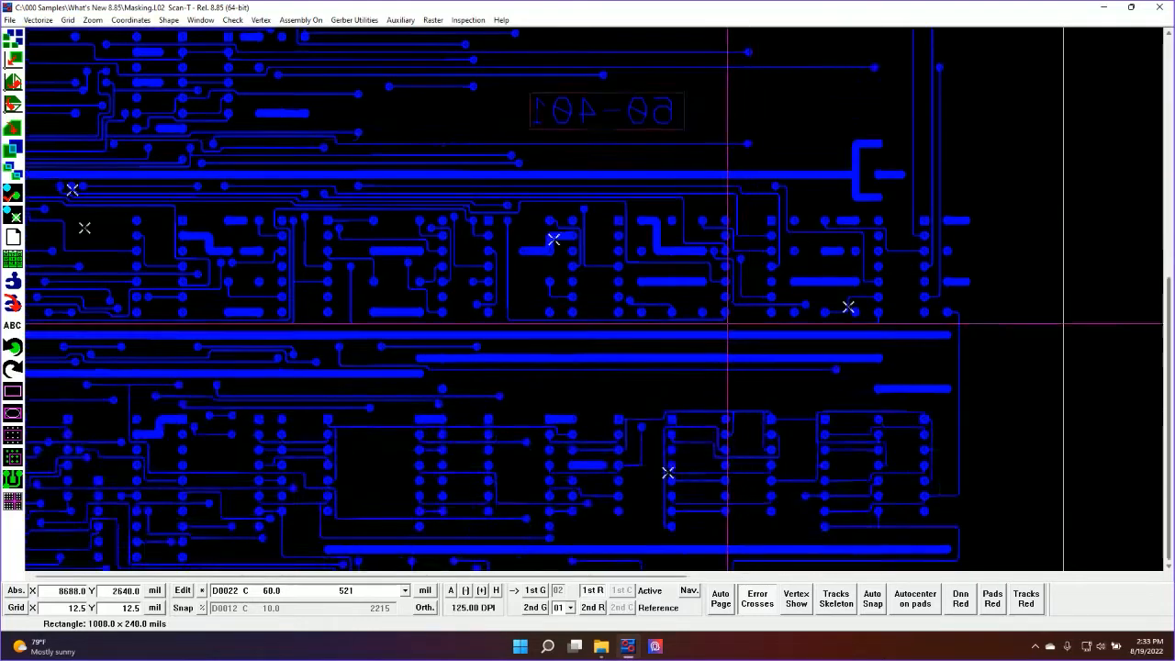
pyautogui.scroll(-1, 729, 325)
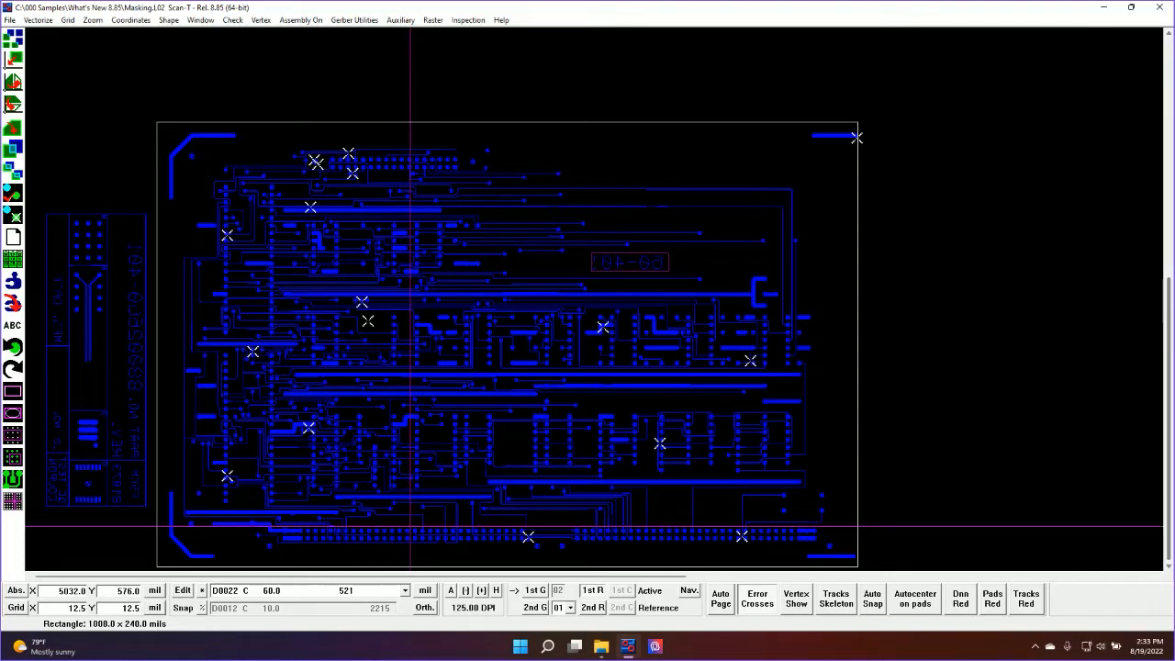
pyautogui.click(540, 591)
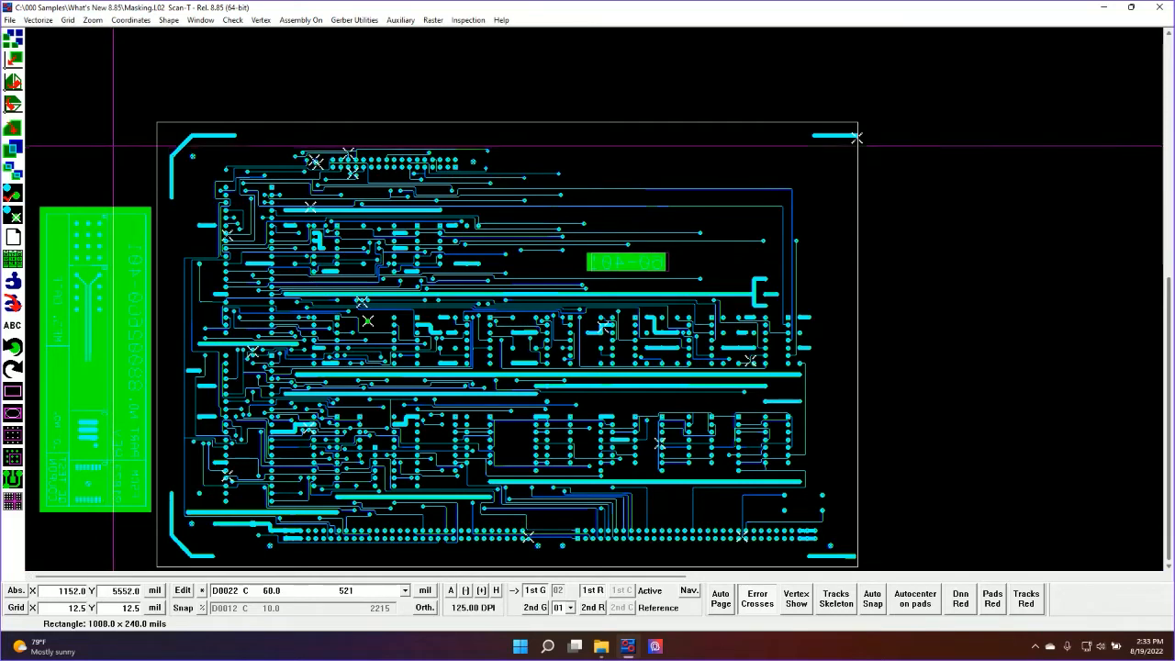
pyautogui.click(468, 19)
pyautogui.moveTo(559, 241)
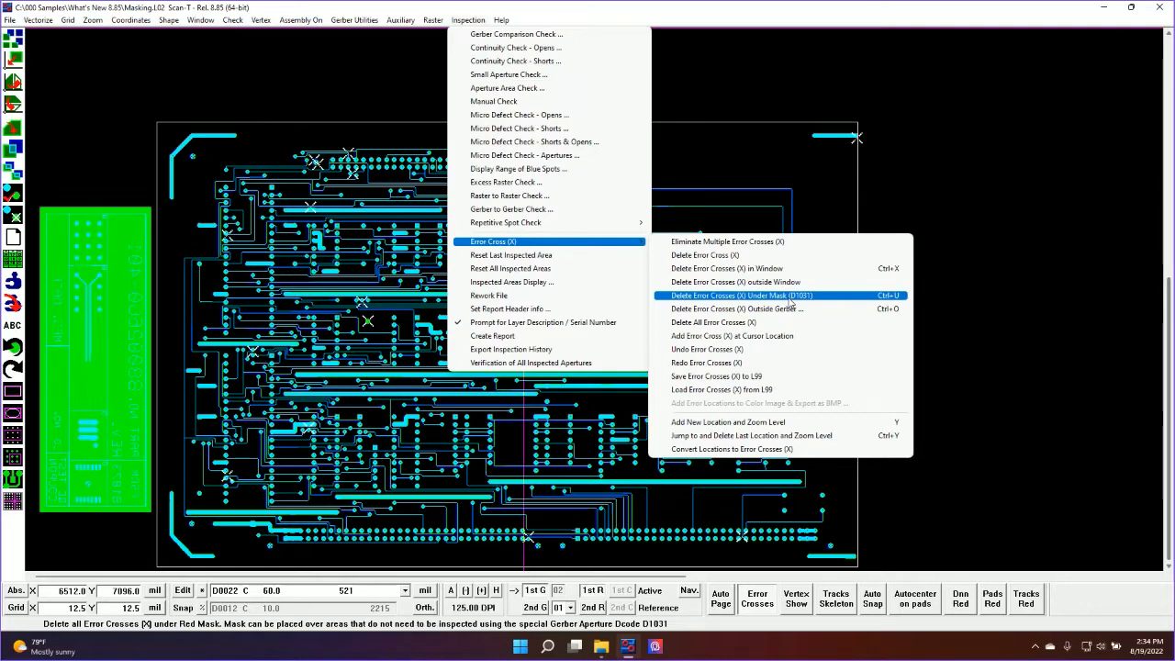
pyautogui.click(788, 303)
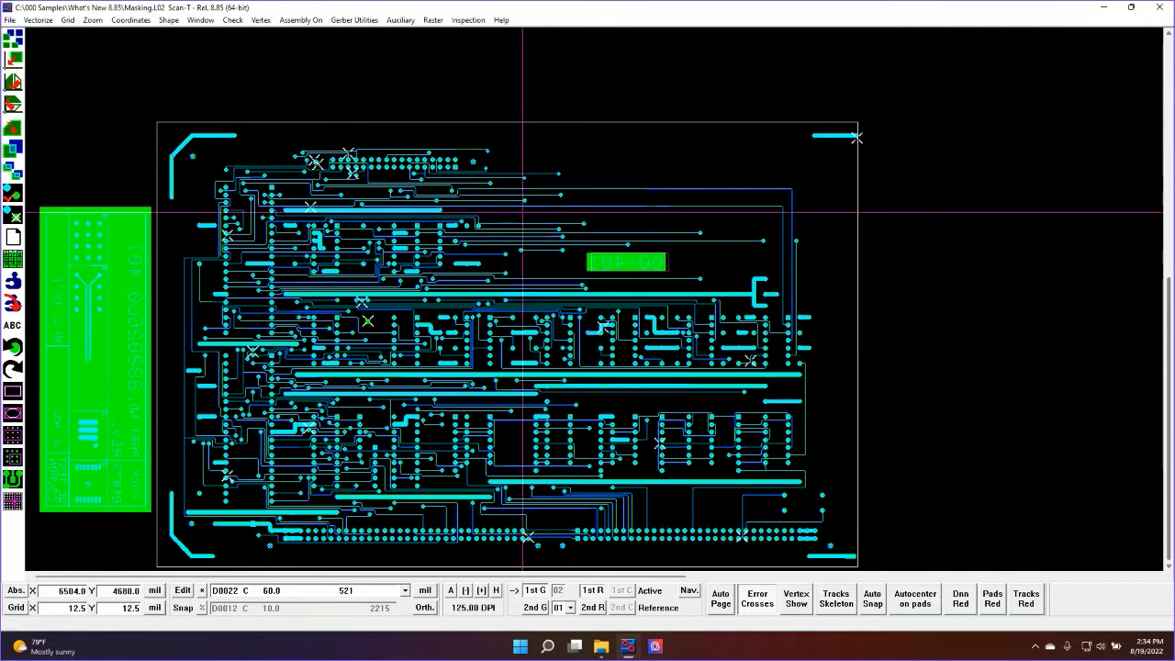
# Run a Gerber comparison inspection on the layer and delete the error crosses under the D1031 mask
pyautogui.click(14, 194)
pyautogui.click(361, 237)
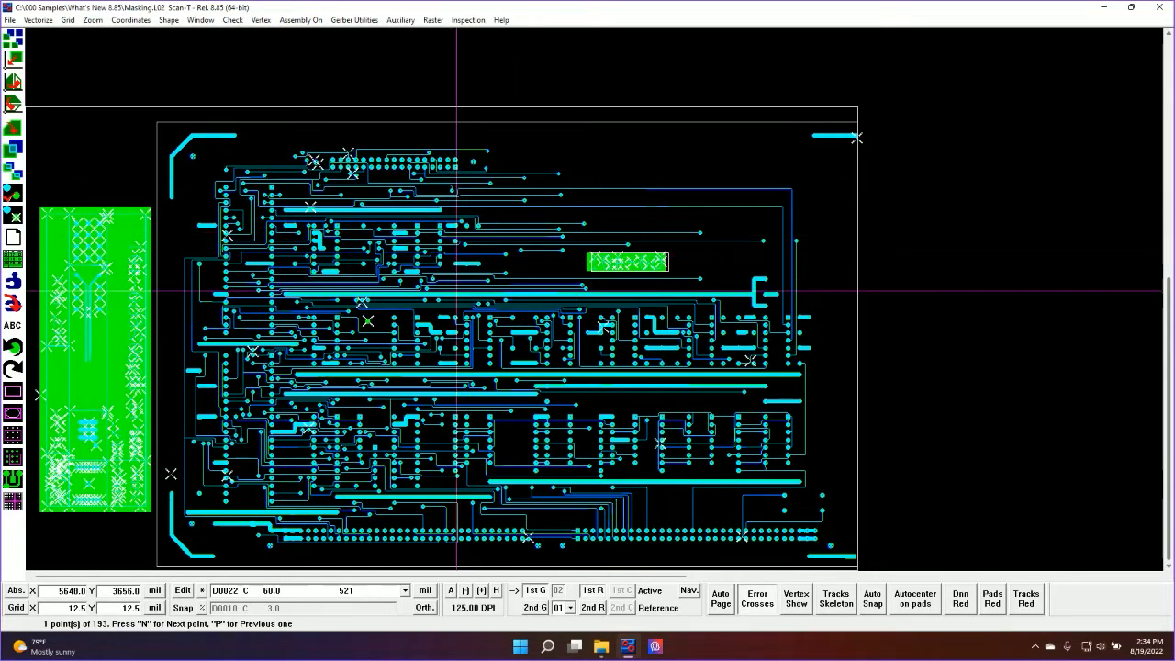
pyautogui.click(467, 20)
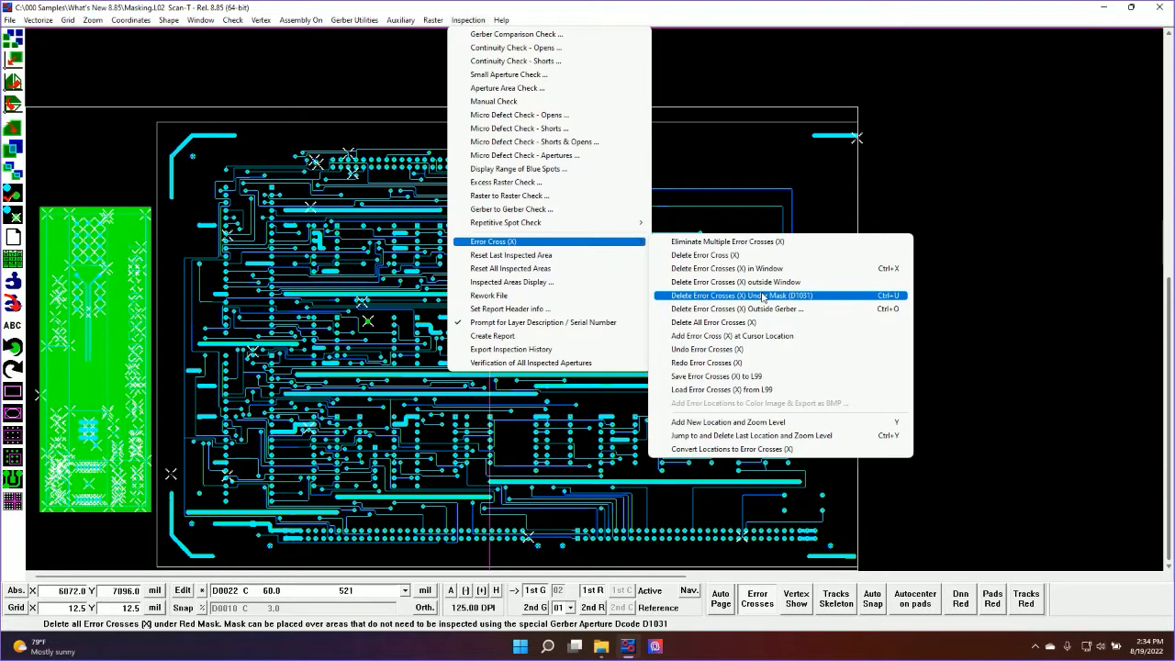
pyautogui.click(763, 296)
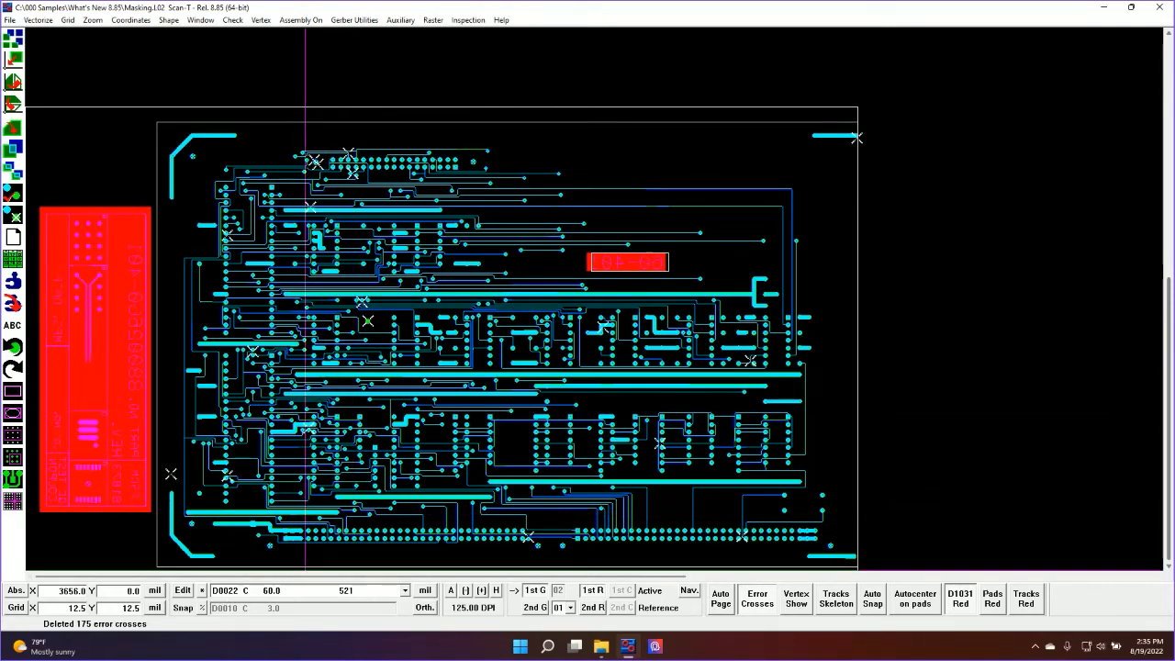
# Make D1031, the 10.0 mil circular D-code, the current D-code
pyautogui.click(307, 590)
pyautogui.scroll(3, 310, 354)
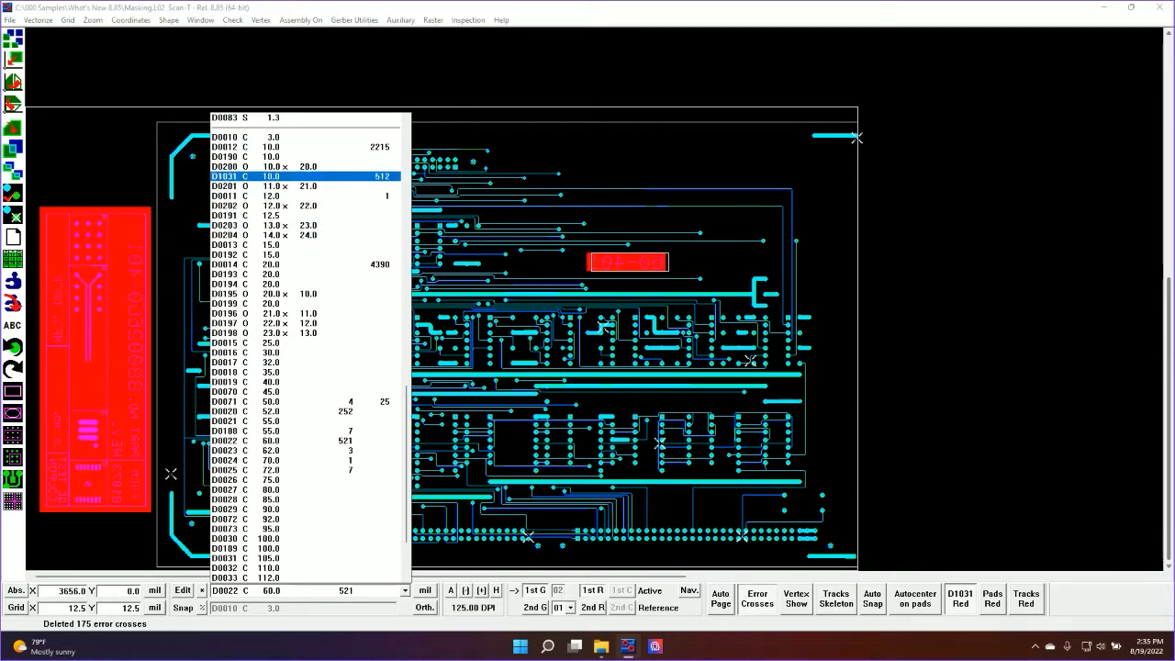
pyautogui.click(271, 176)
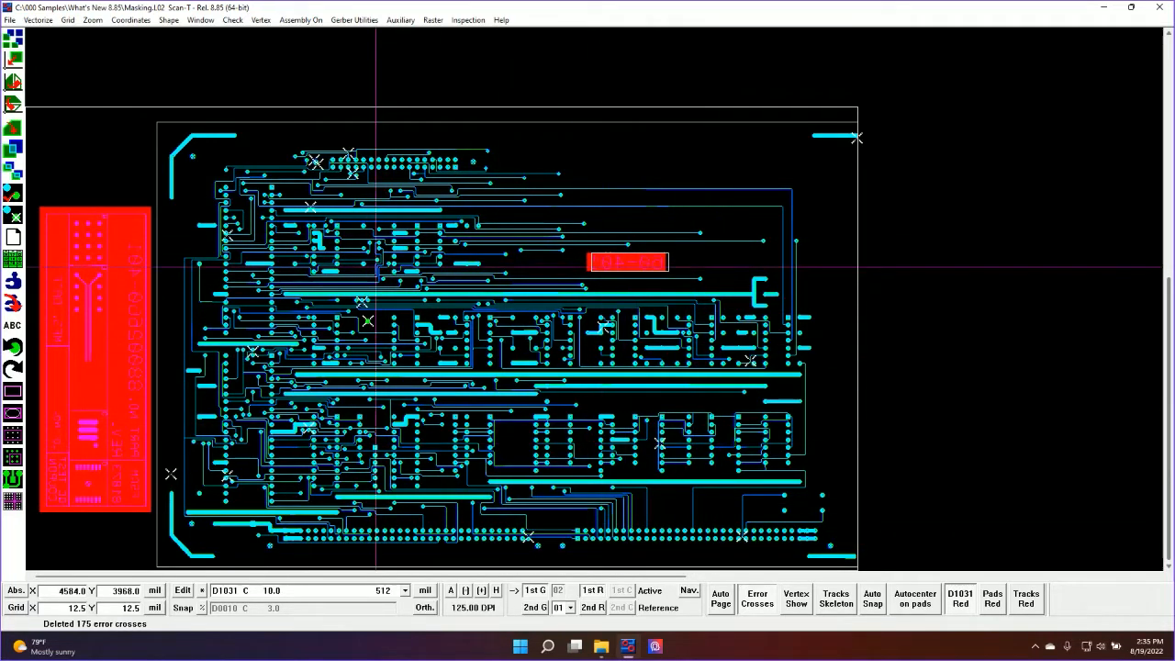
# View the available export formats and turn off the red display of D1031
pyautogui.click(9, 19)
pyautogui.moveTo(28, 95)
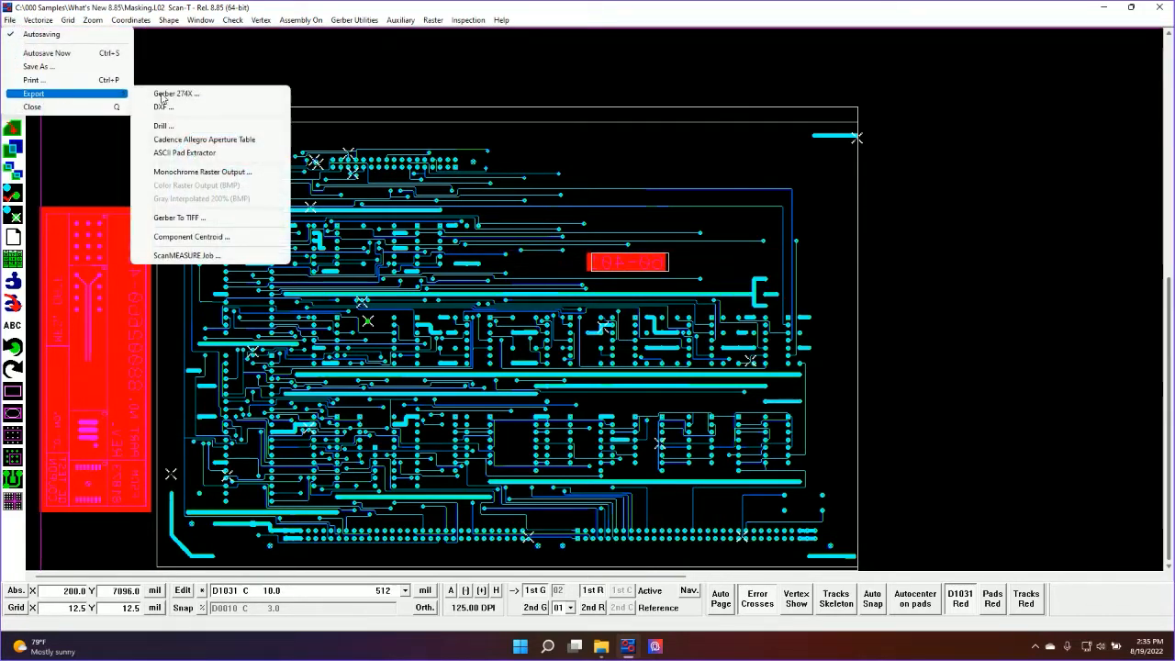
pyautogui.click(556, 40)
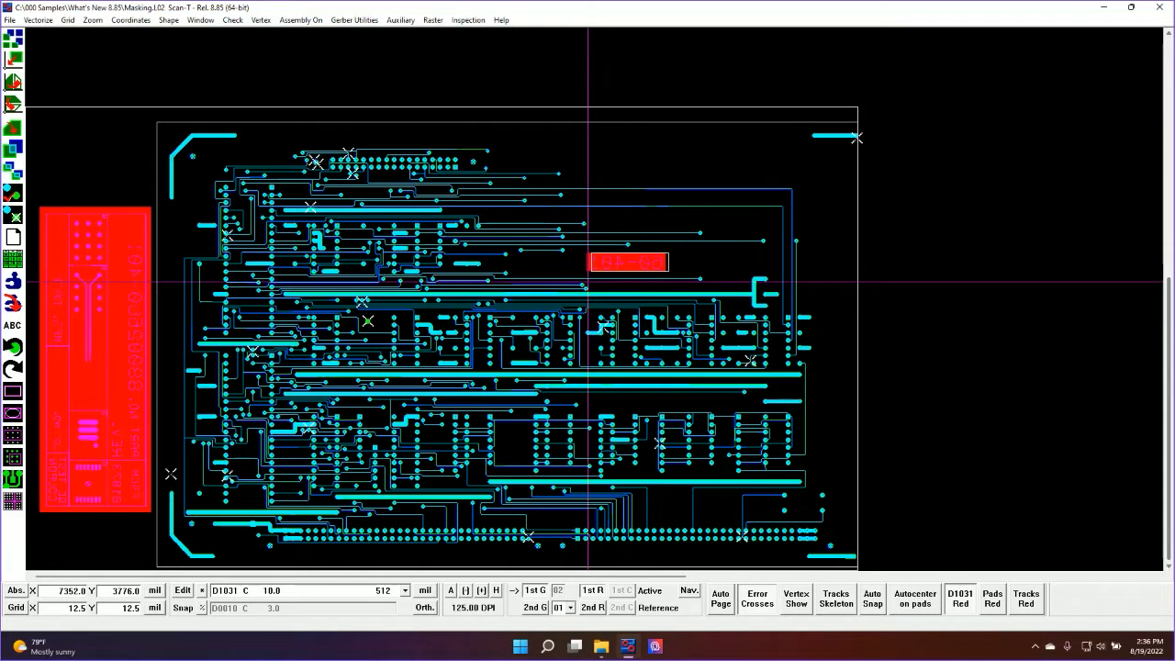
pyautogui.click(960, 598)
pyautogui.click(144, 98)
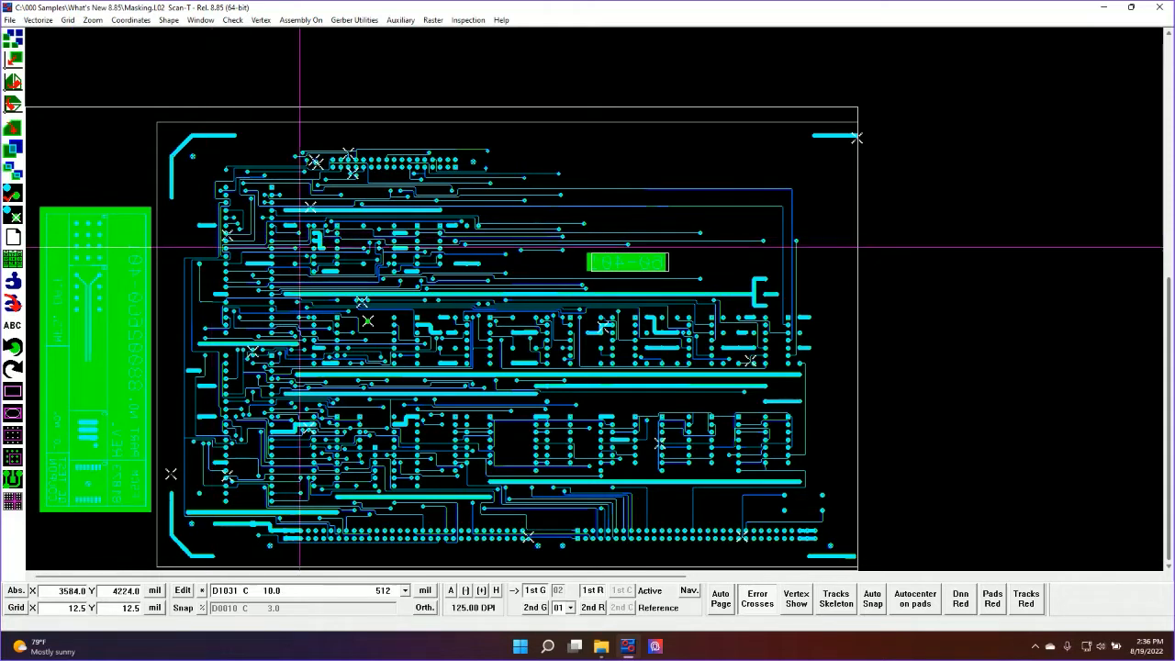
# Save the inspection report as Masking_Mask using D1031_L02_GCC.TXT in the What's New 8.85 folder and open it in Notepad
pyautogui.click(13, 236)
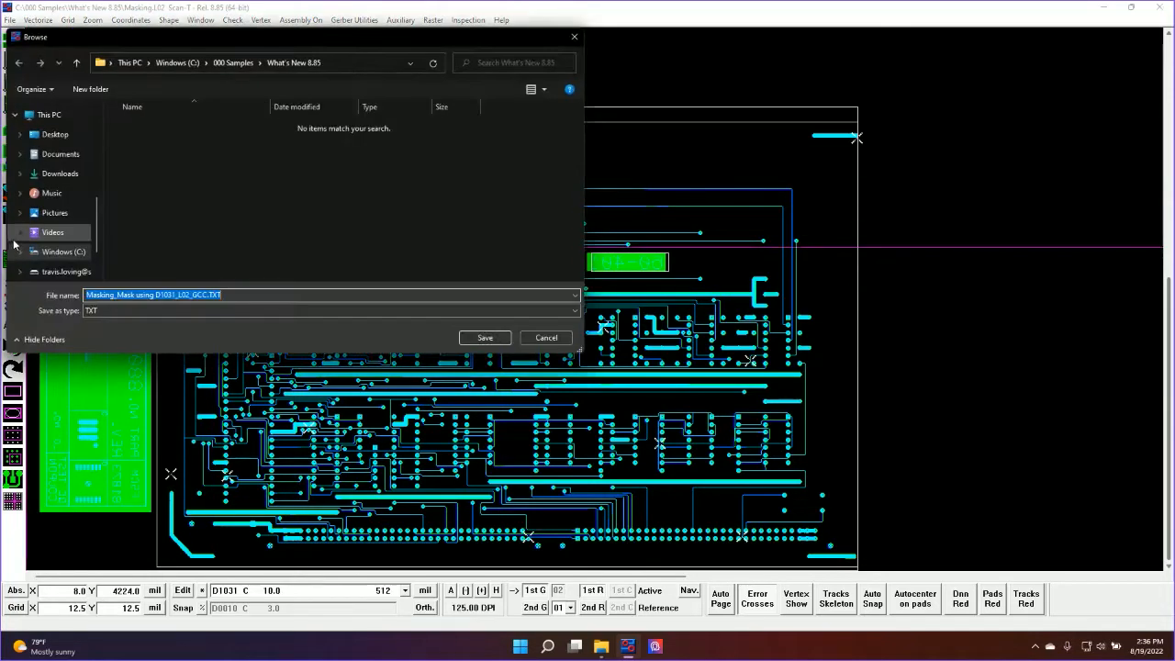
pyautogui.click(481, 337)
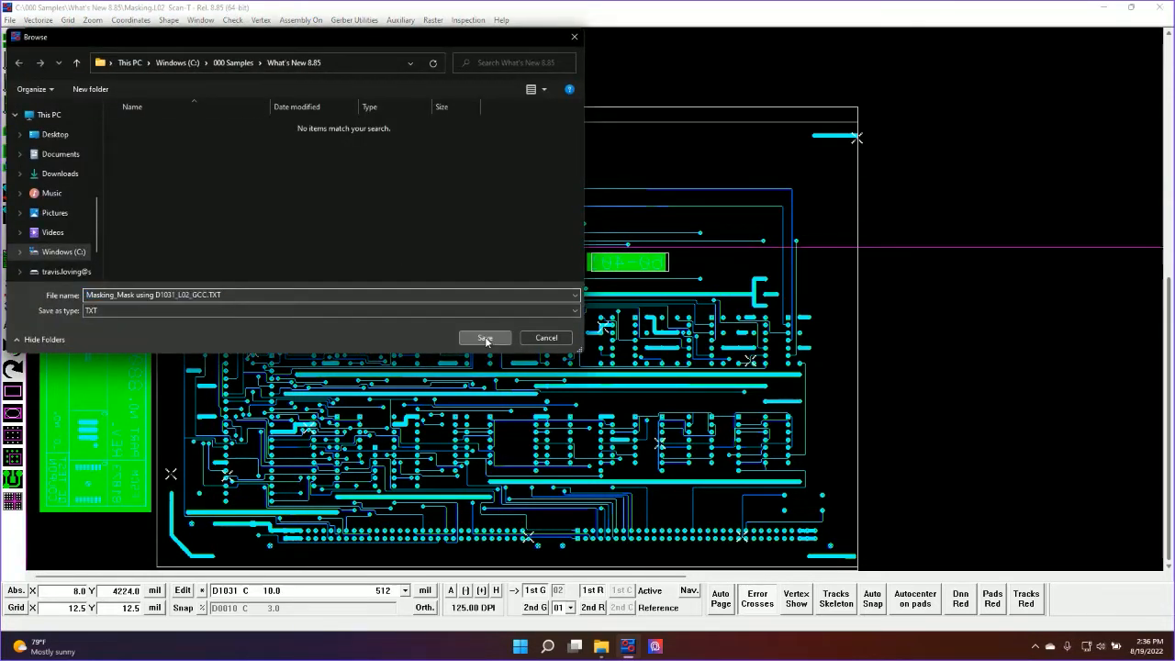
pyautogui.click(646, 365)
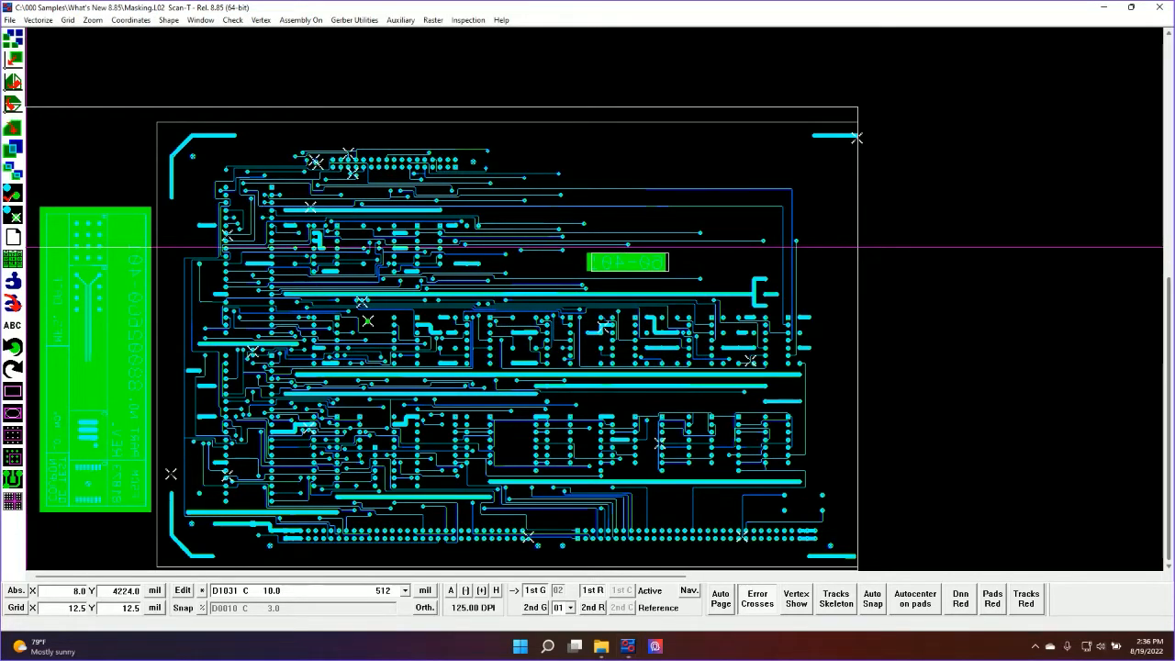
# Examine the scanned and inspected area sizes in the inspection report, and close it without printing
pyautogui.moveTo(0, 247); pyautogui.dragTo(994, 2)
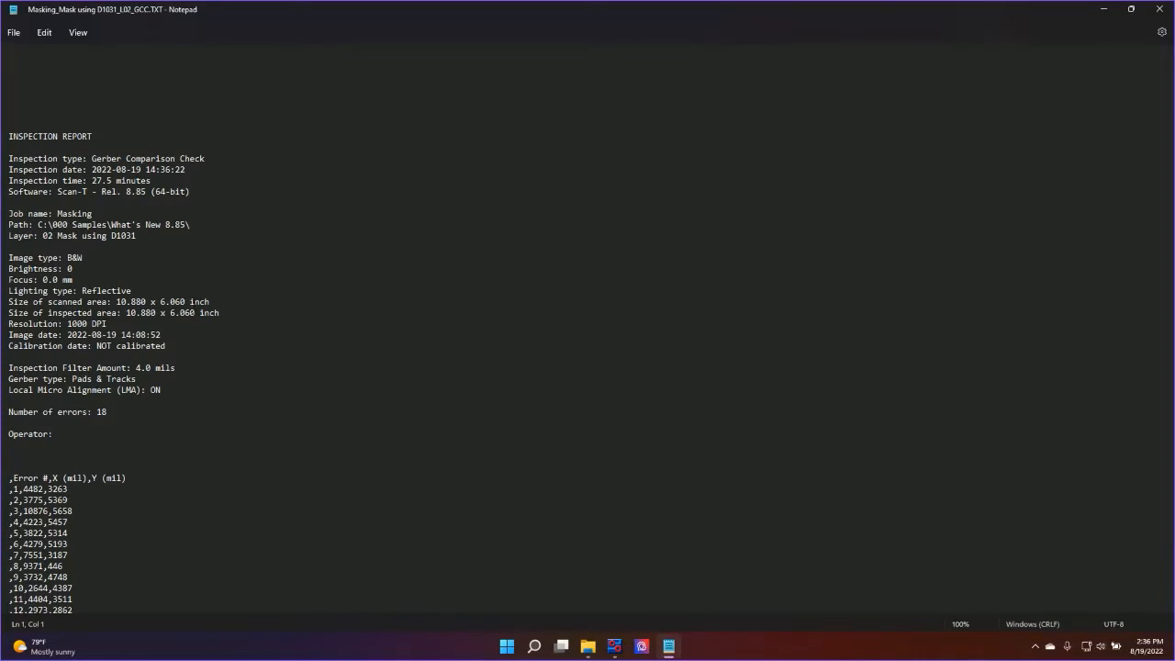
pyautogui.moveTo(211, 305); pyautogui.dragTo(219, 317)
pyautogui.click(1162, 9)
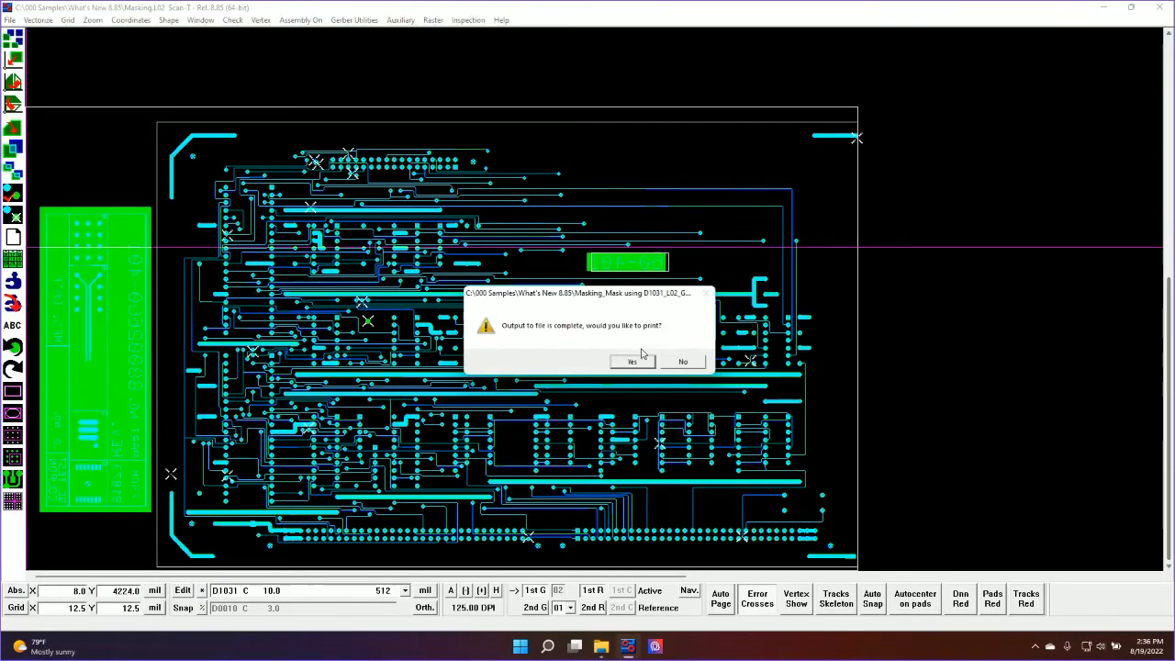
pyautogui.click(680, 362)
# Switch the absolute coordinates, grid and D-code units to millimetres
pyautogui.click(154, 591)
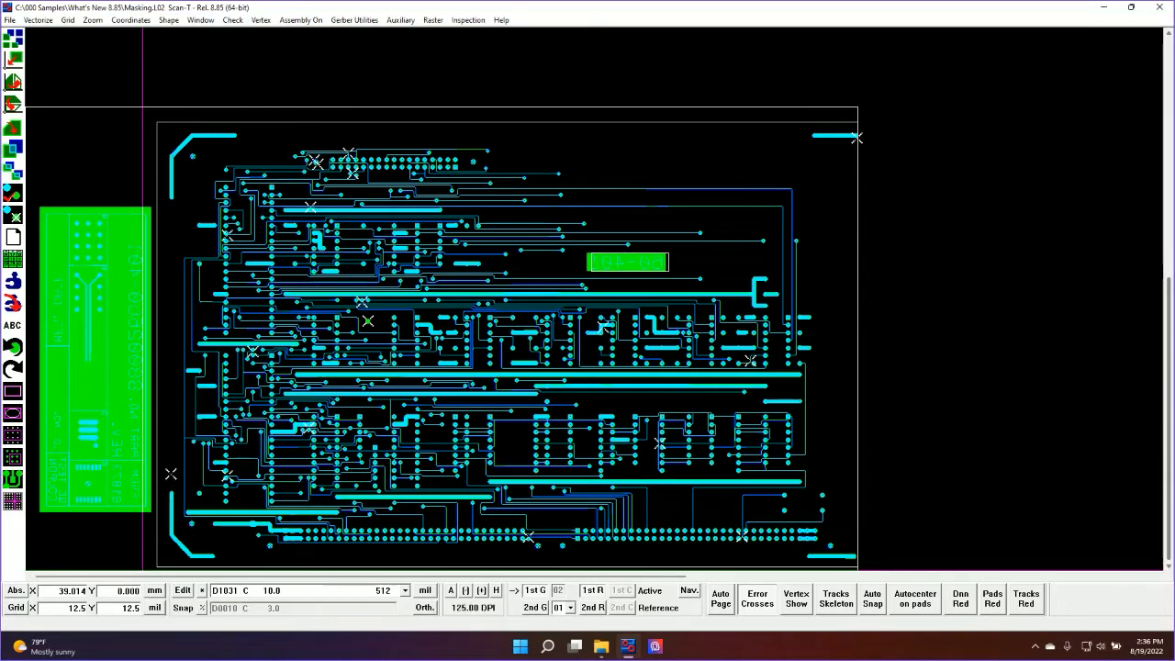
pyautogui.click(154, 608)
pyautogui.click(425, 590)
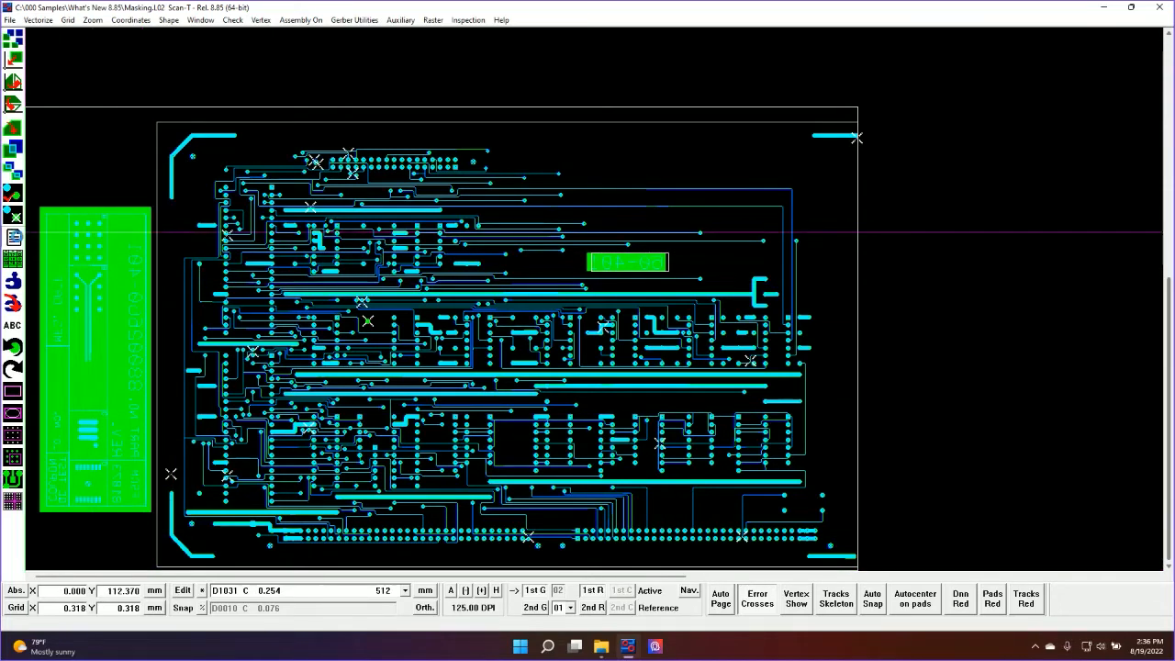
# Regenerate the inspection report in millimetres under the name Masking_Mask using D1031_L02_GCC.TXT and open it
pyautogui.click(14, 237)
pyautogui.click(486, 337)
pyautogui.click(633, 363)
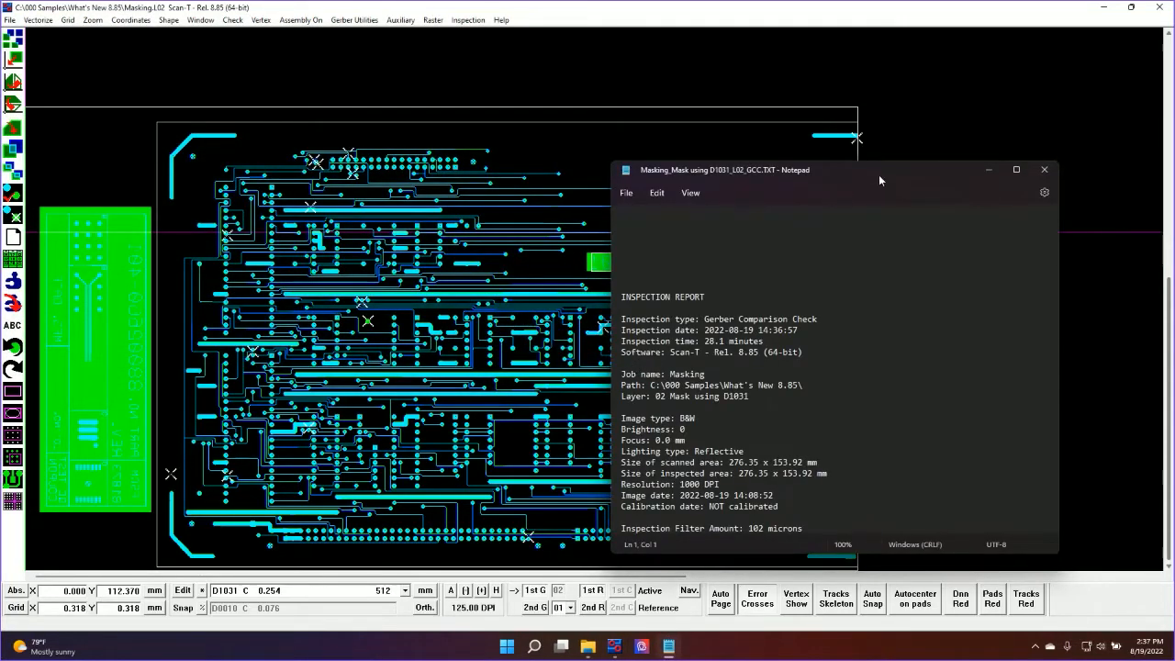
# Examine the millimetre area sizes and error coordinates in the report, and close it and the layer without printing
pyautogui.doubleClick(881, 175)
pyautogui.scroll(-2, 881, 175)
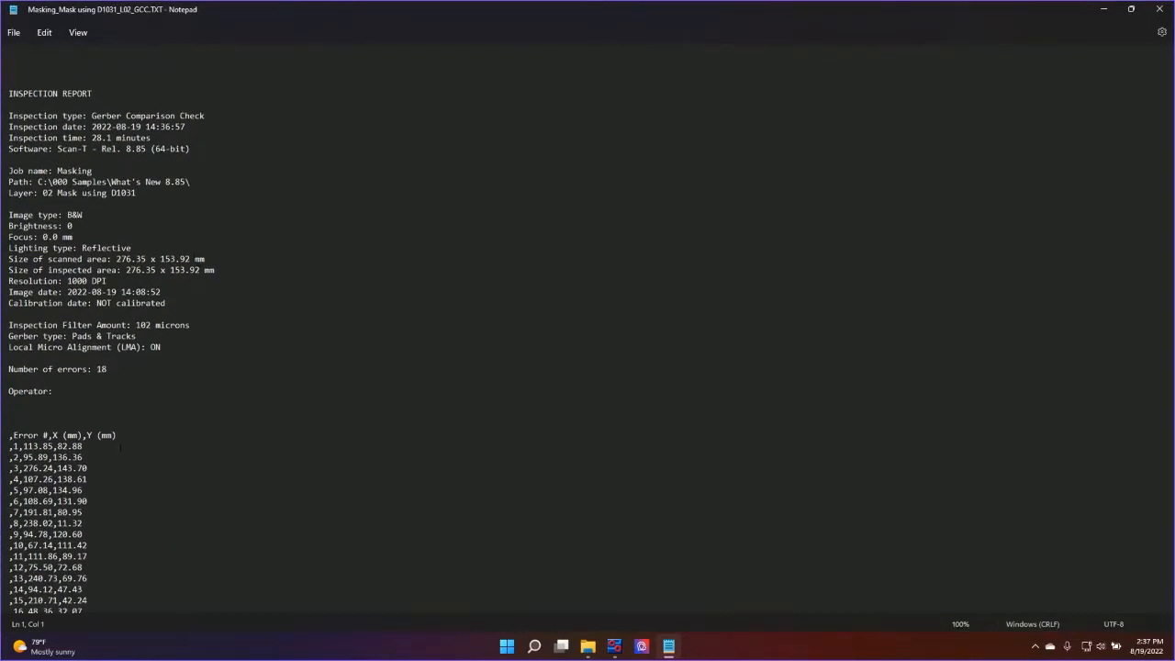
pyautogui.click(1159, 8)
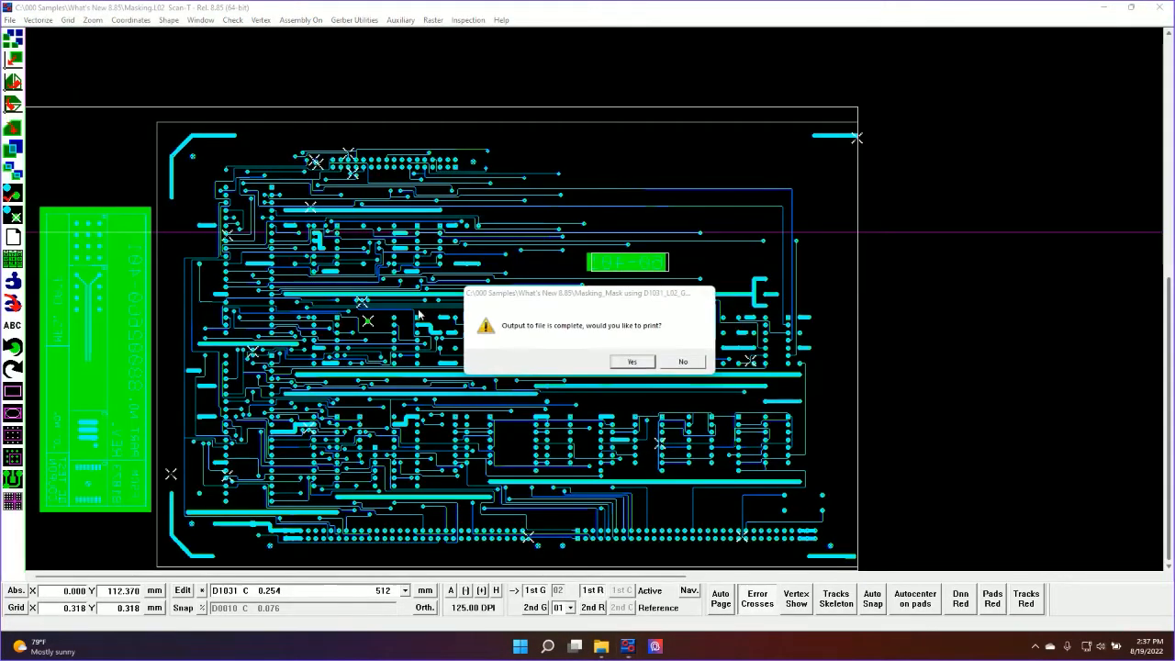
pyautogui.click(684, 362)
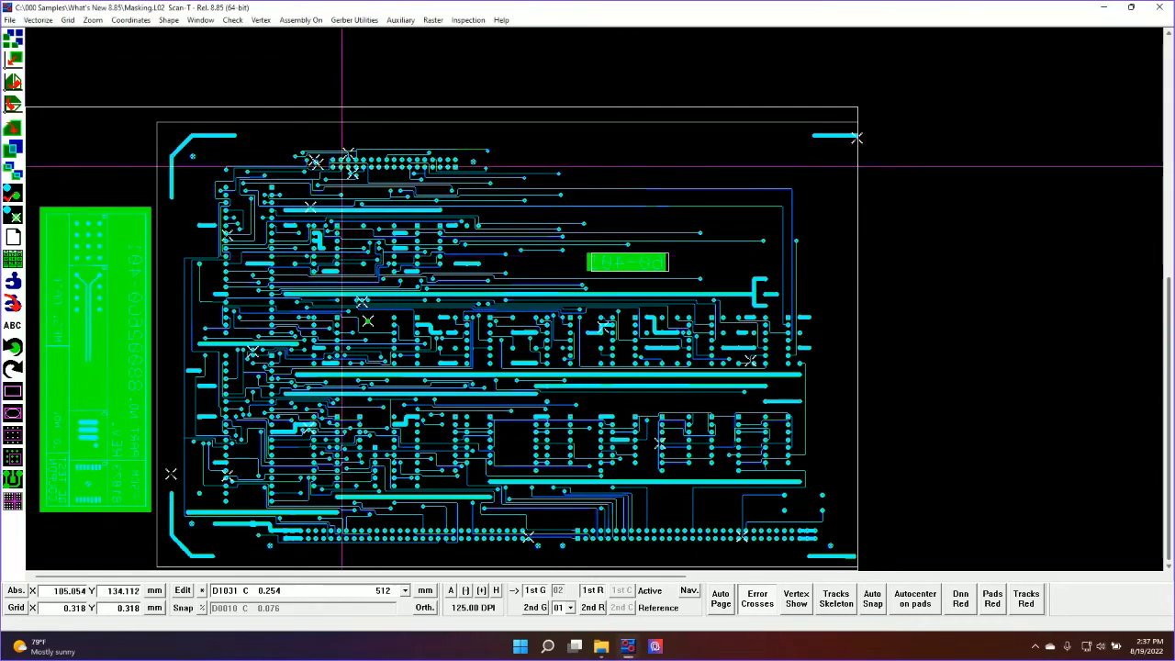
pyautogui.click(1159, 9)
# Try a new job setup with the image type Color and Run Color Separation enabled, and cancel it
pyautogui.click(44, 357)
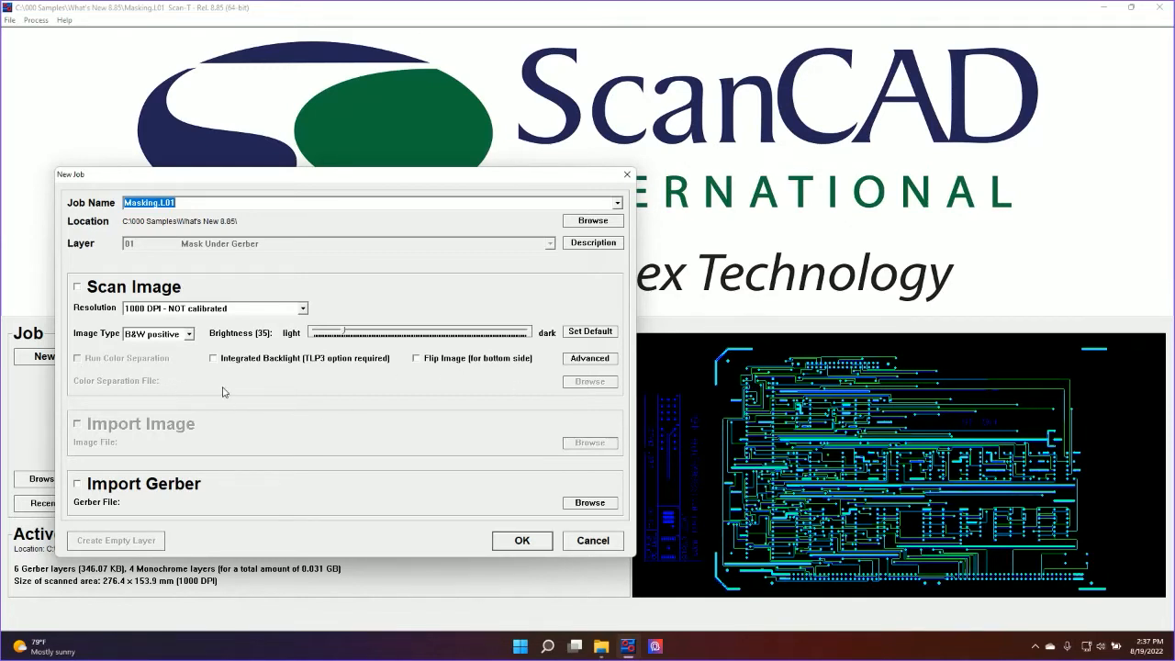
pyautogui.click(174, 337)
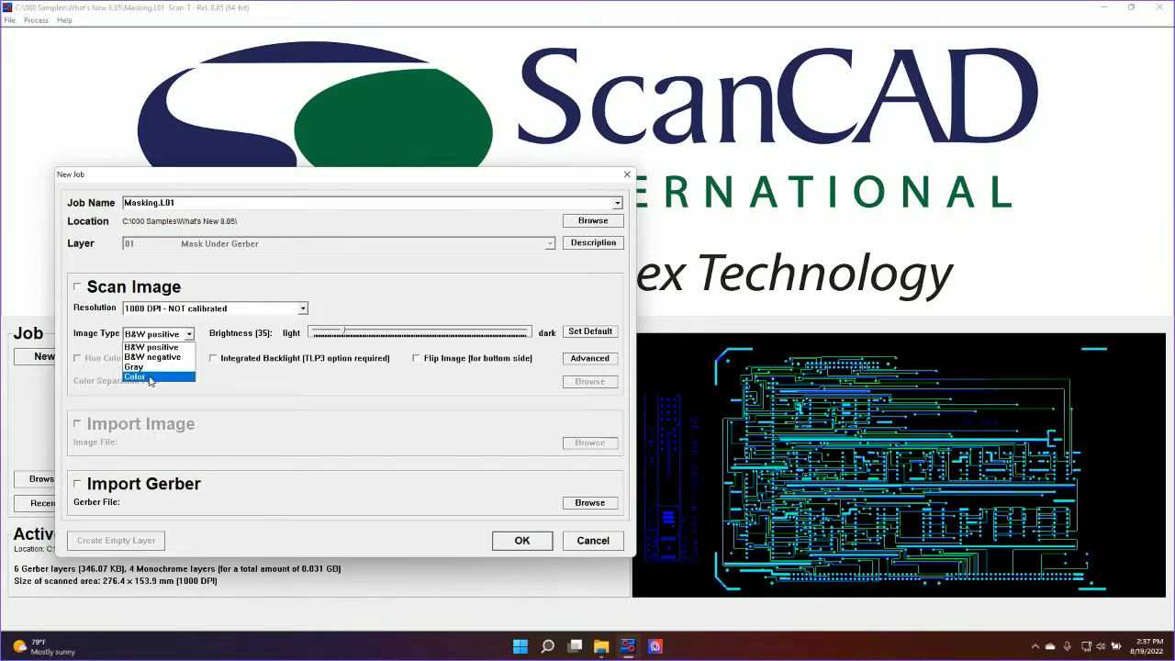
pyautogui.click(151, 375)
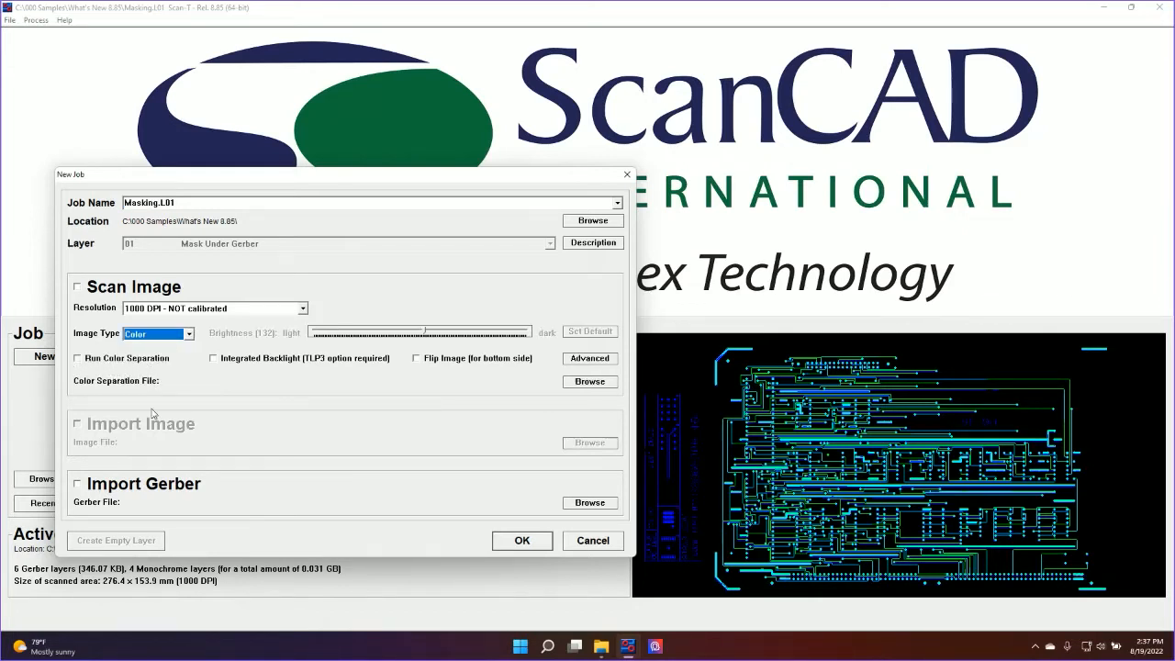
pyautogui.click(78, 358)
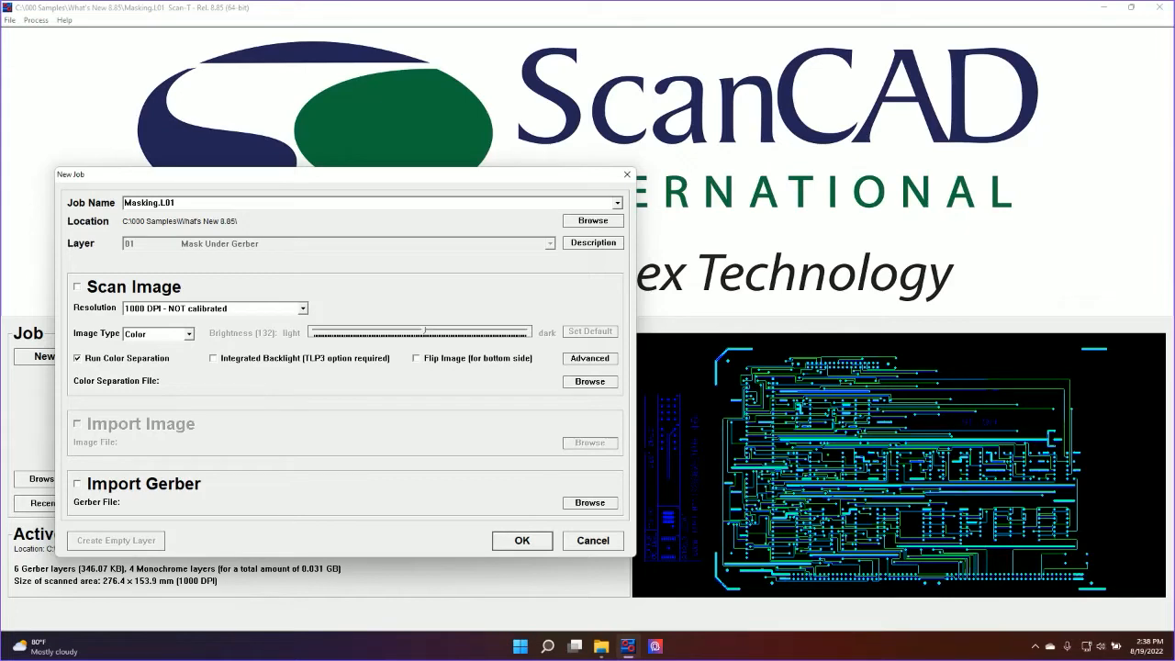
pyautogui.click(622, 548)
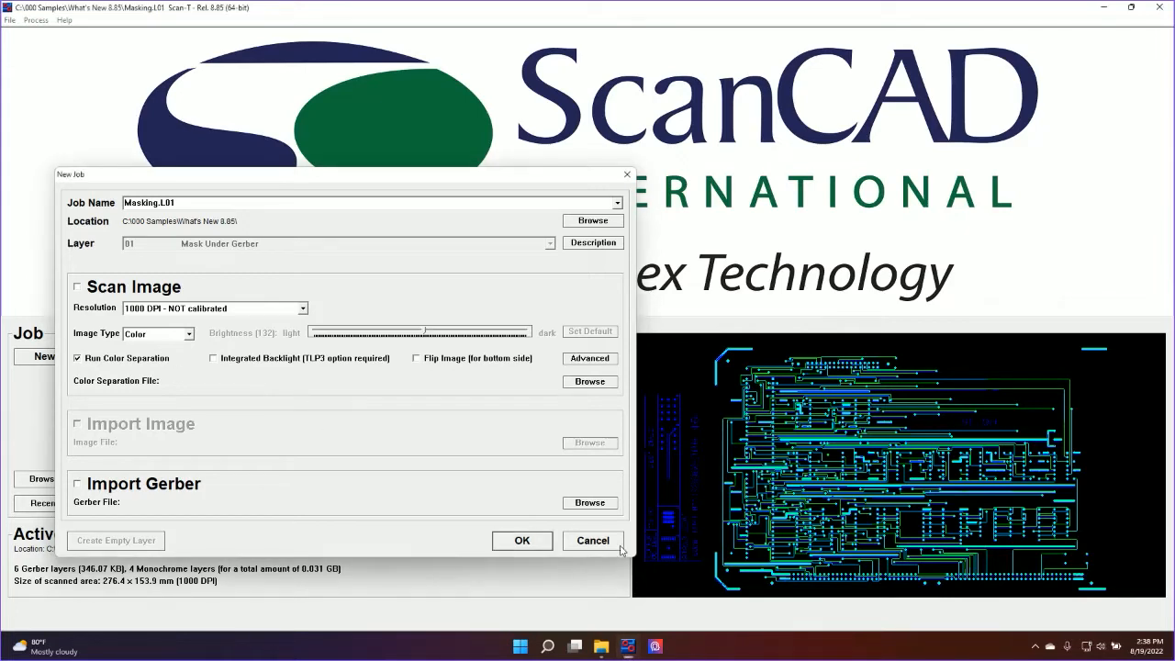
pyautogui.click(611, 543)
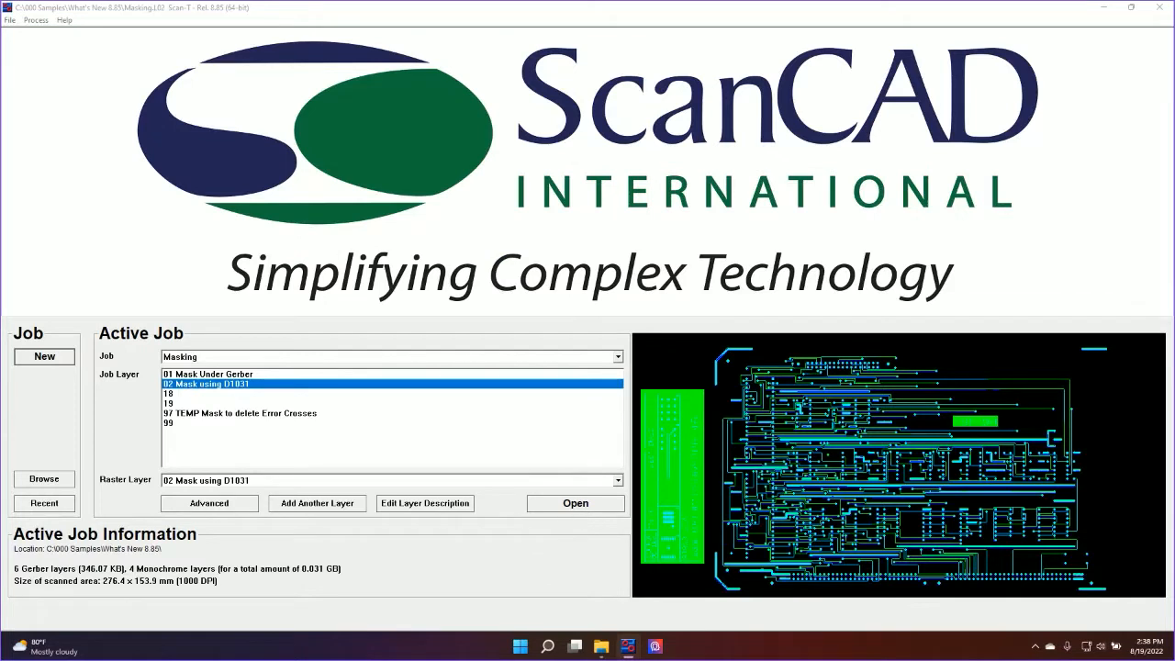
# Open the advanced functions for layer 02 Mask using D1031 of the Masking job
pyautogui.click(233, 505)
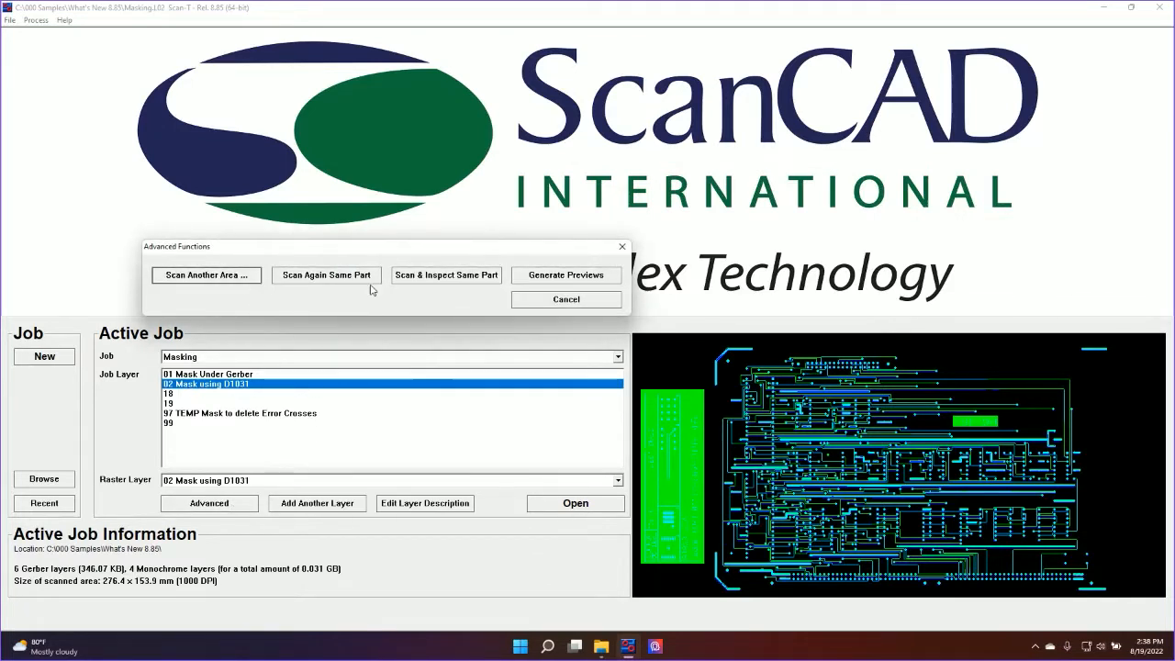
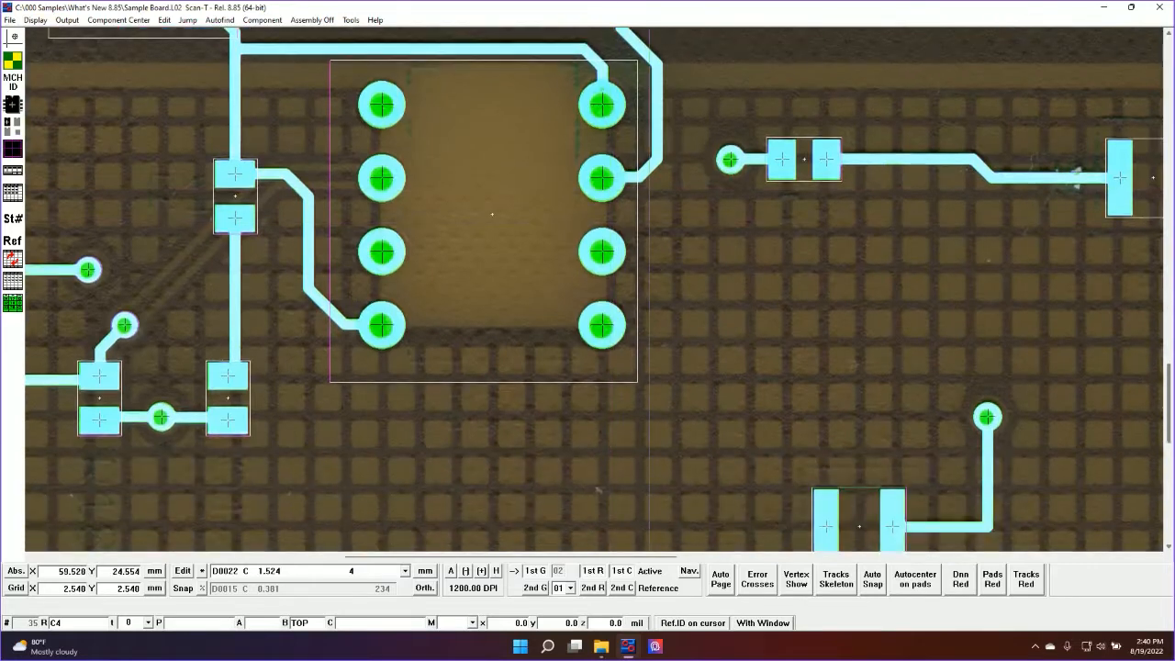
# Cycle the component windows through the gray, hidden and window display modes, set them to Gray, and show the reference layer's color image
pyautogui.scroll(3, 766, 602)
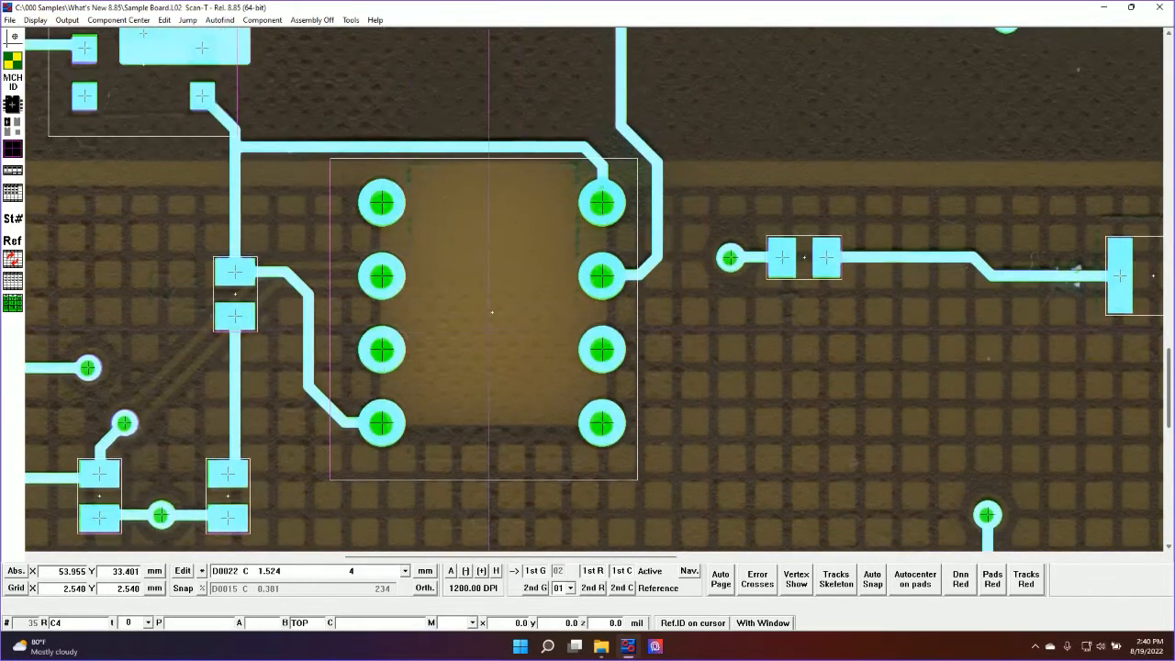
pyautogui.click(762, 623)
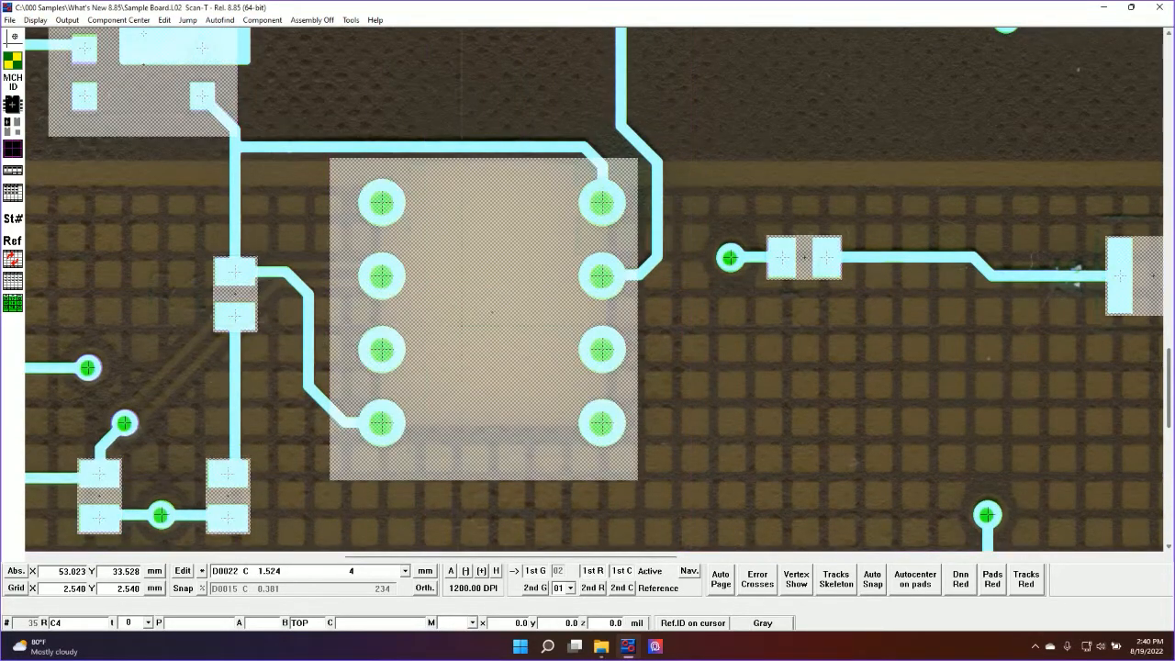
pyautogui.click(762, 623)
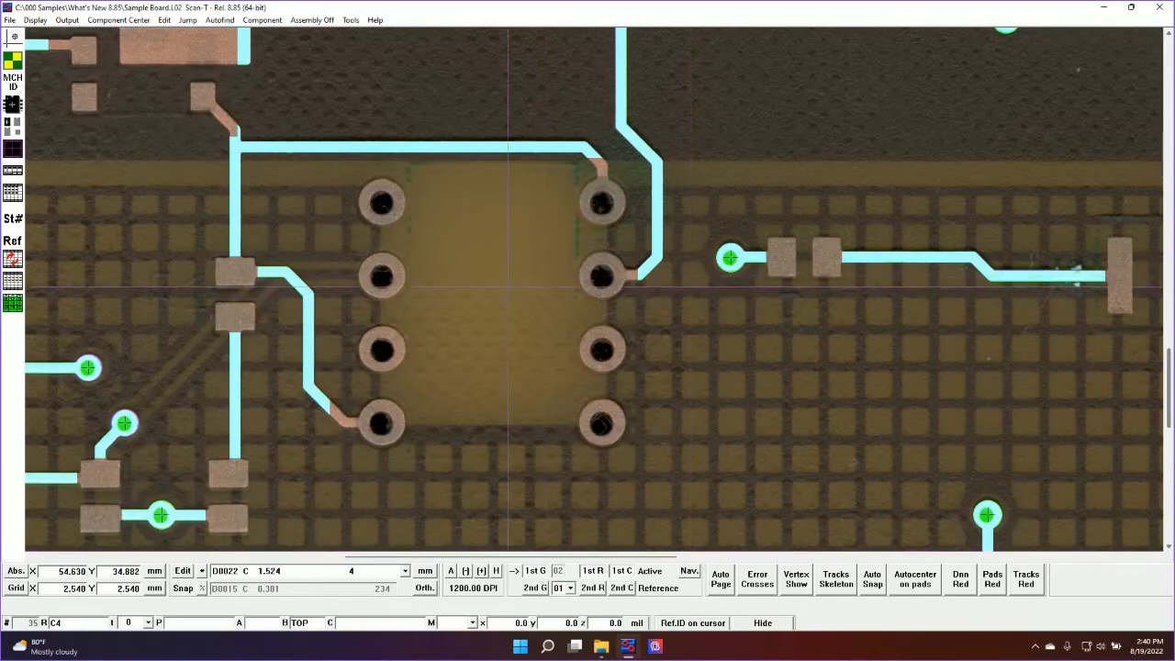
pyautogui.click(764, 626)
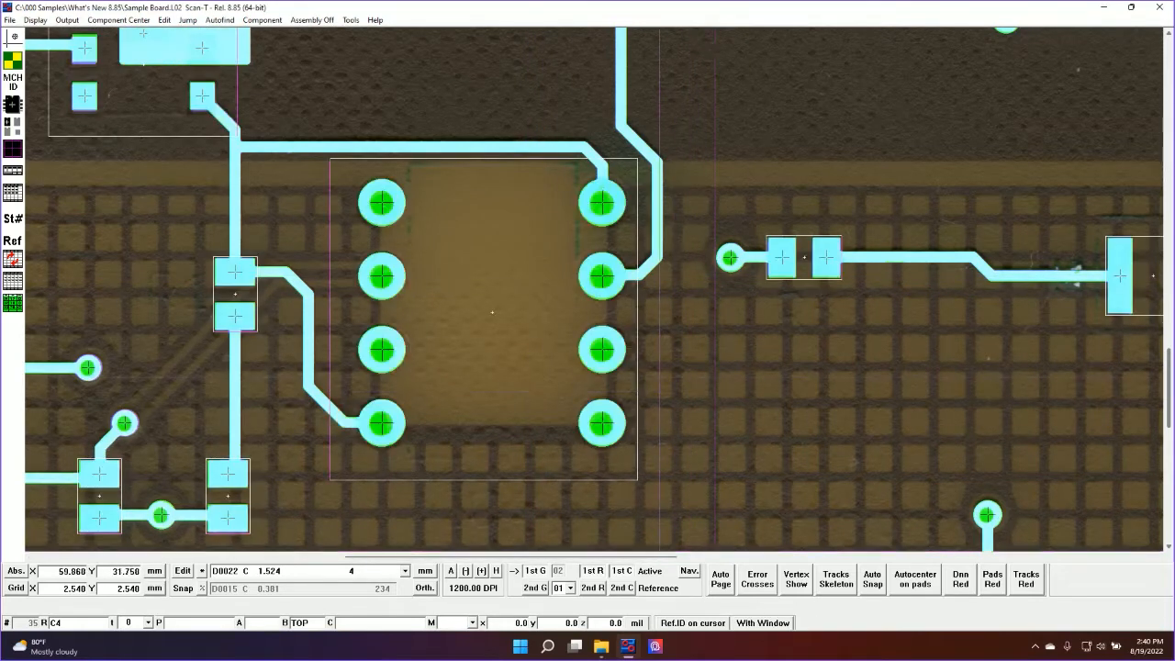
pyautogui.click(761, 622)
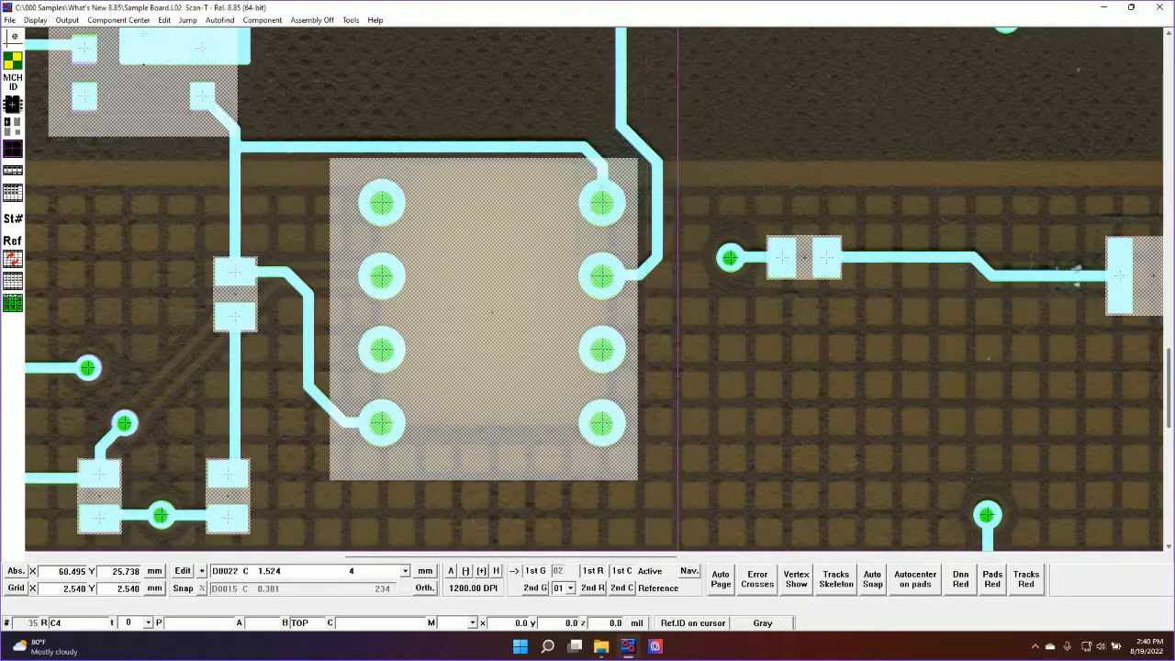
pyautogui.click(621, 588)
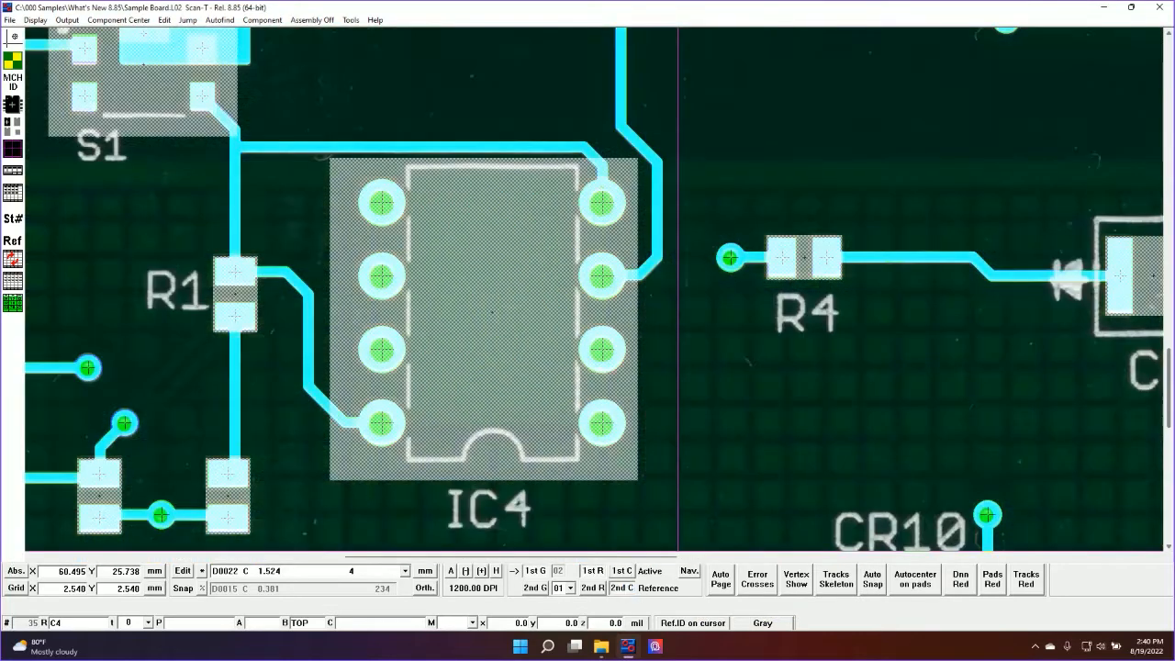
# Pick component IC4 with its Ref.ID shown at the cursor, and examine the label over the wider board
pyautogui.click(693, 623)
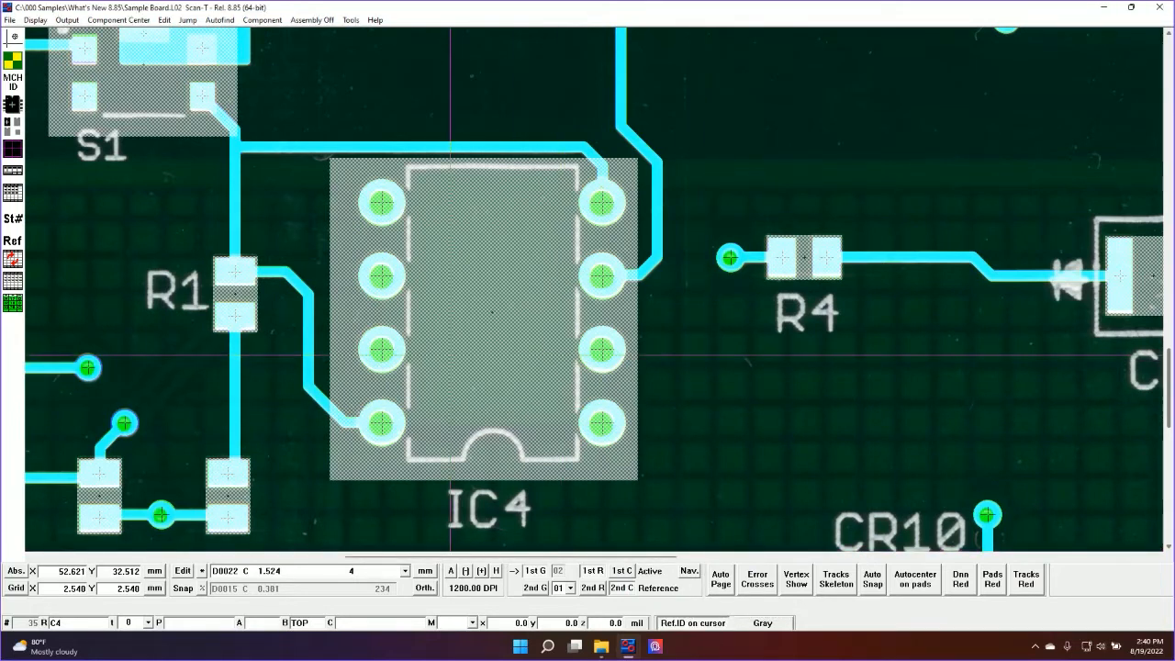
pyautogui.click(449, 355)
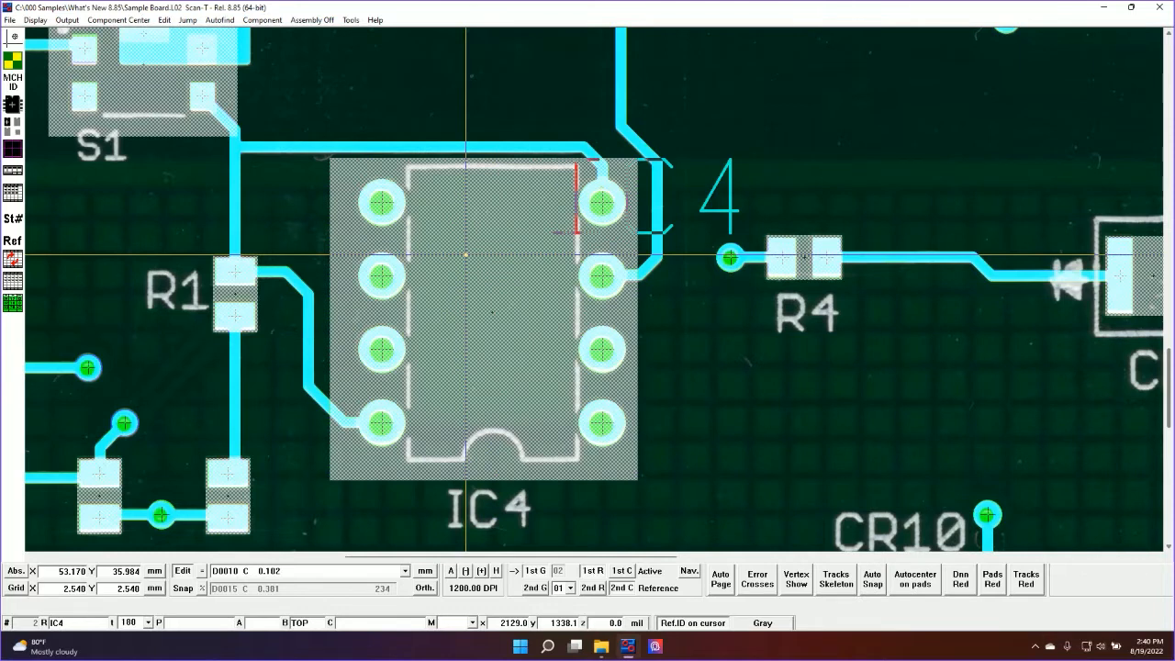
pyautogui.scroll(-1, 466, 257)
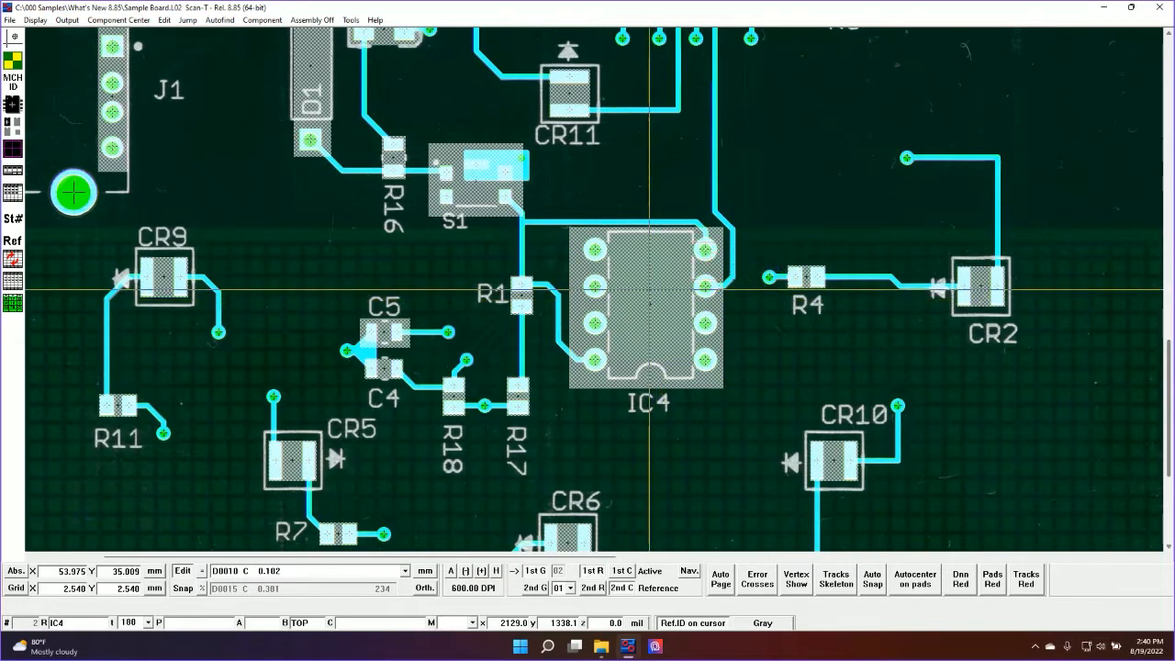
pyautogui.scroll(-1, 650, 290)
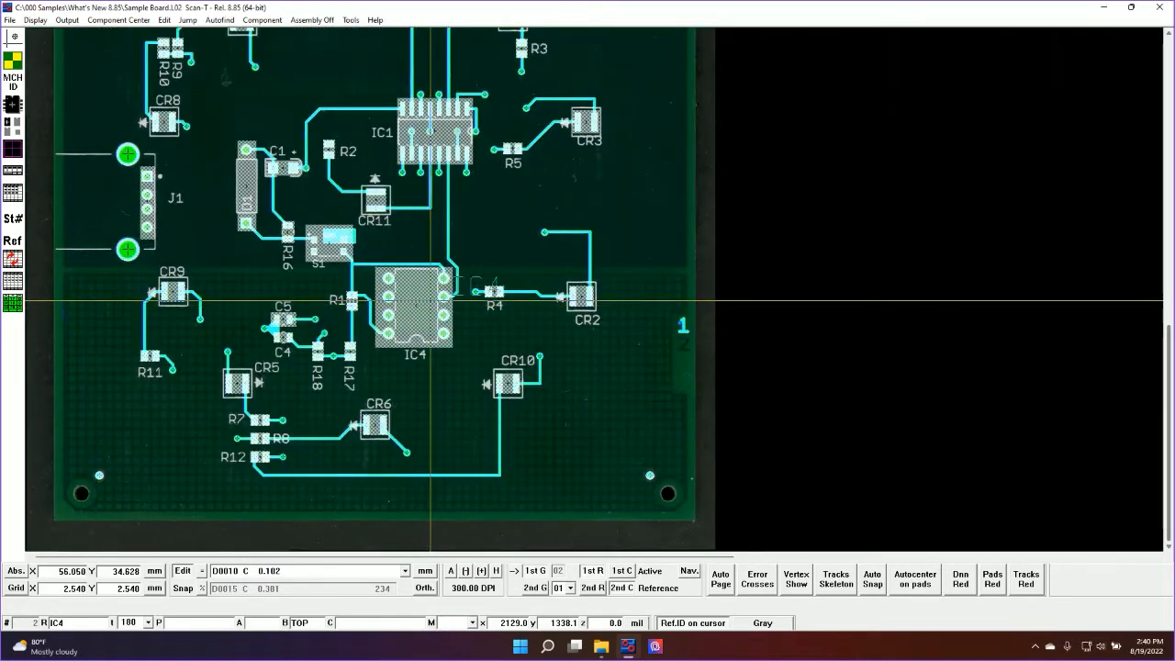
pyautogui.scroll(2, 430, 301)
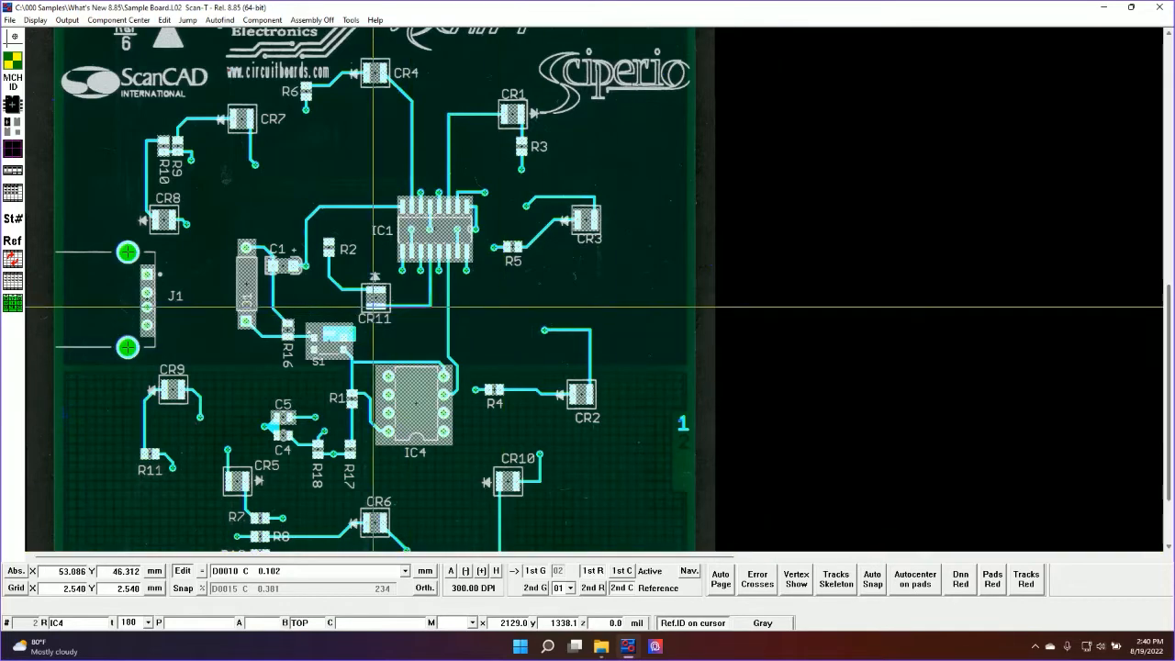
# Sort the assembly file's component list by Theta and save it
pyautogui.click(11, 285)
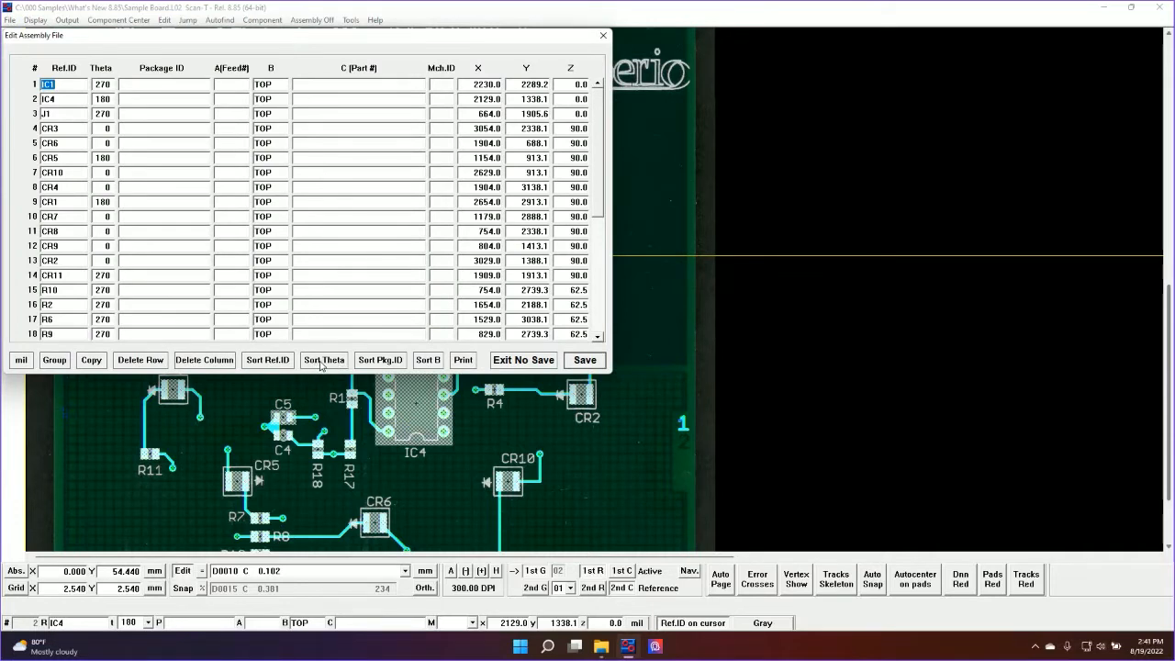
pyautogui.click(323, 360)
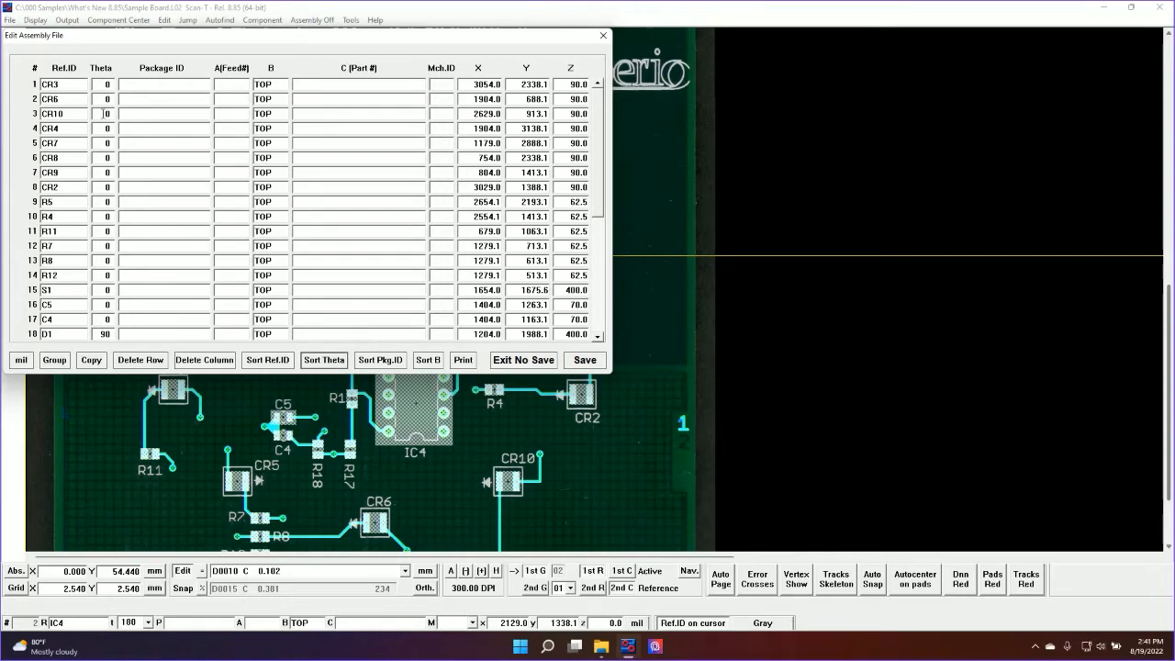
pyautogui.click(586, 362)
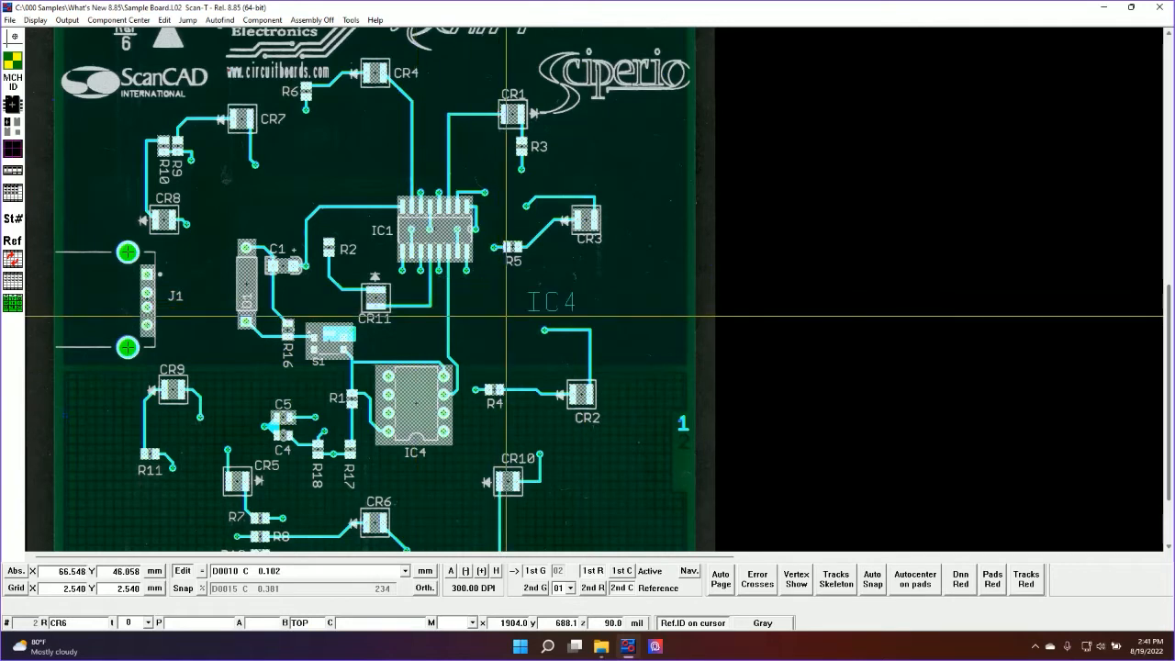
# Jump to component number 1, CR3
pyautogui.click(13, 218)
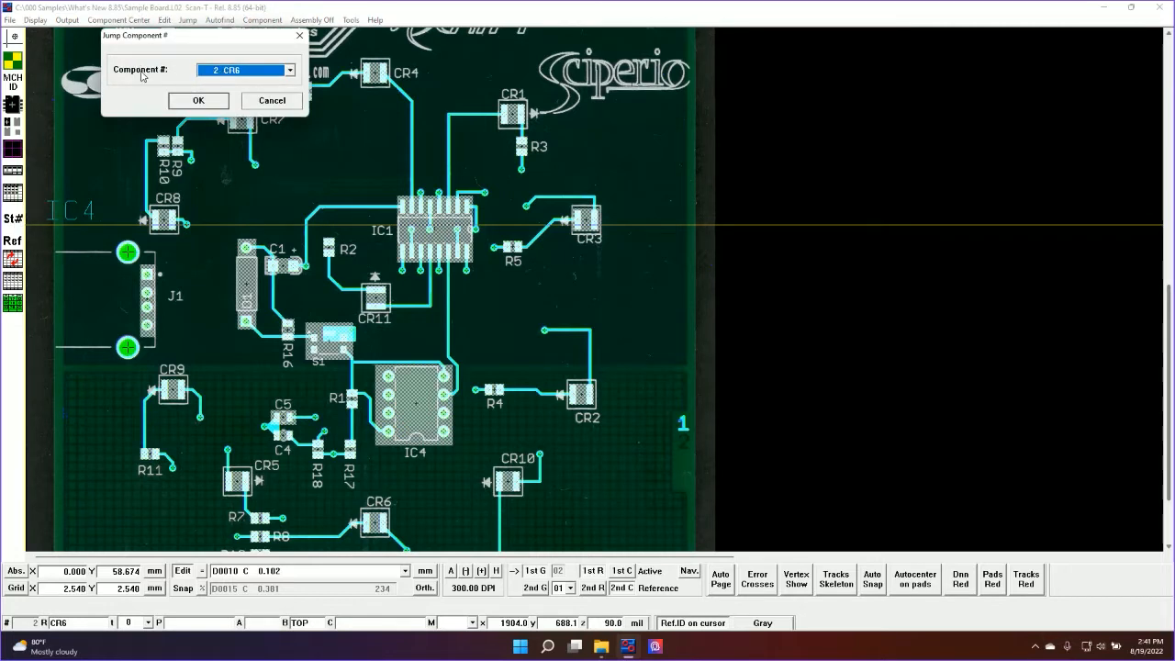
pyautogui.click(223, 71)
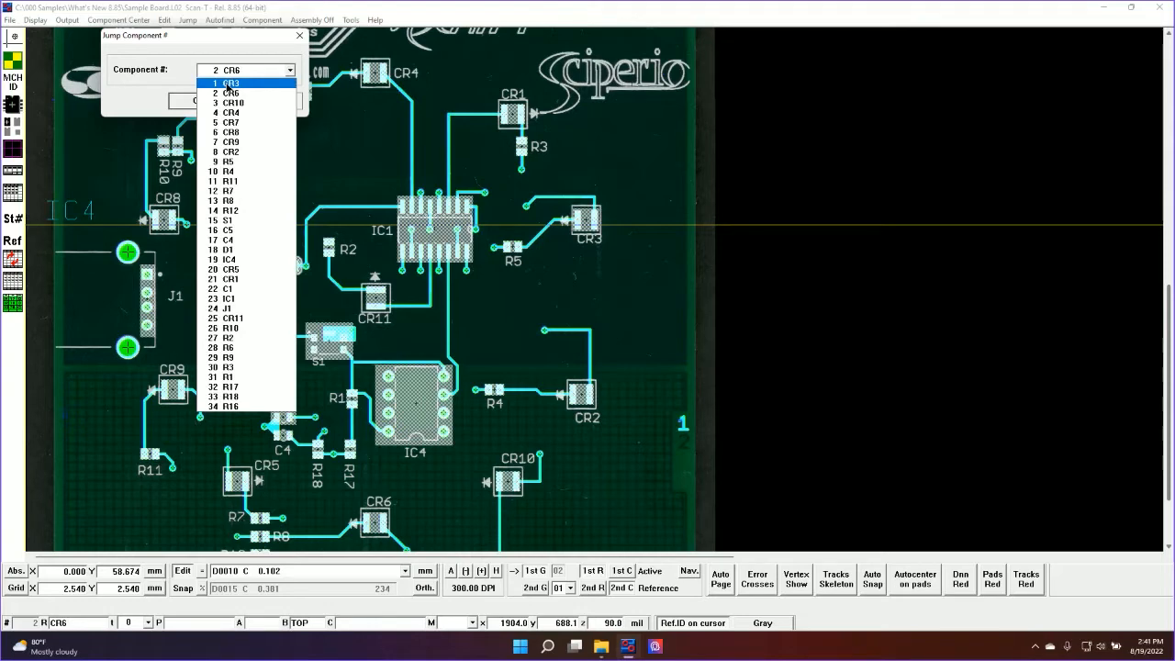
pyautogui.click(229, 84)
pyautogui.click(213, 104)
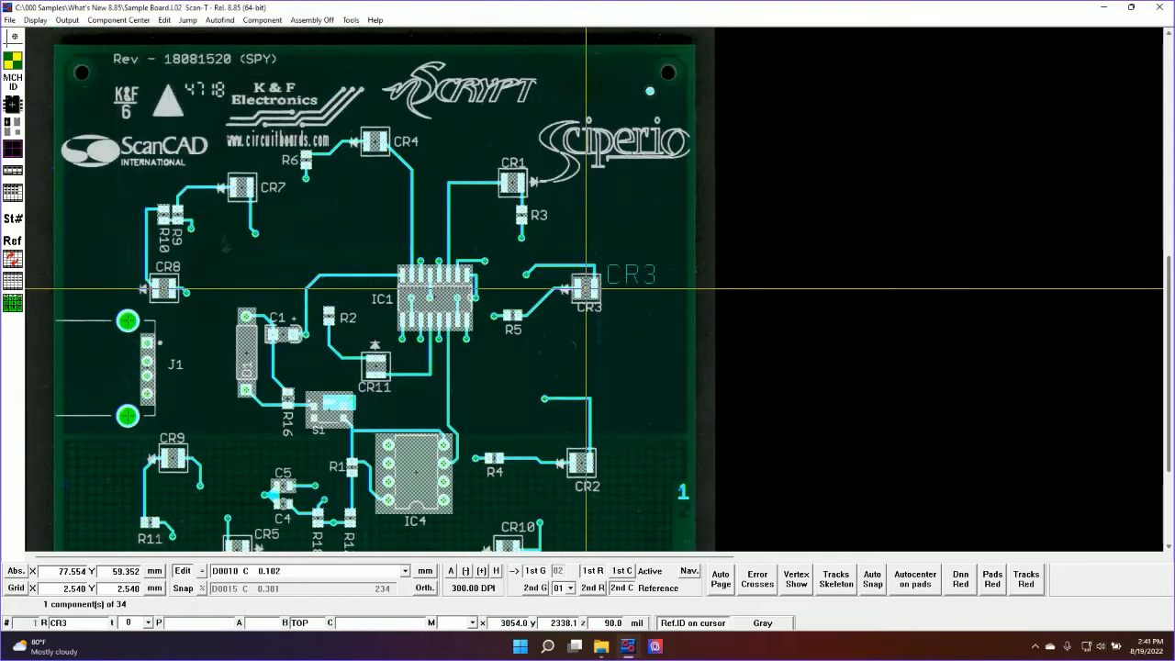
# Step through the components in sorted order from CR3 to D1, checking each against the board image, and end the sequence
pyautogui.scroll(2, 585, 290)
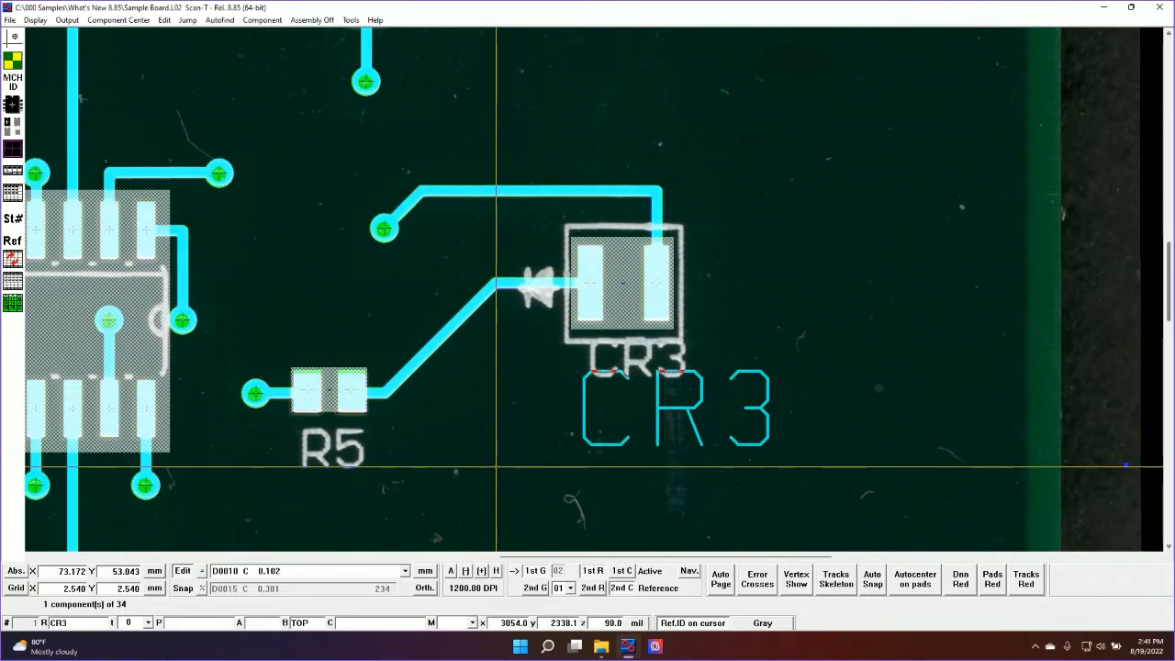
pyautogui.click(618, 273)
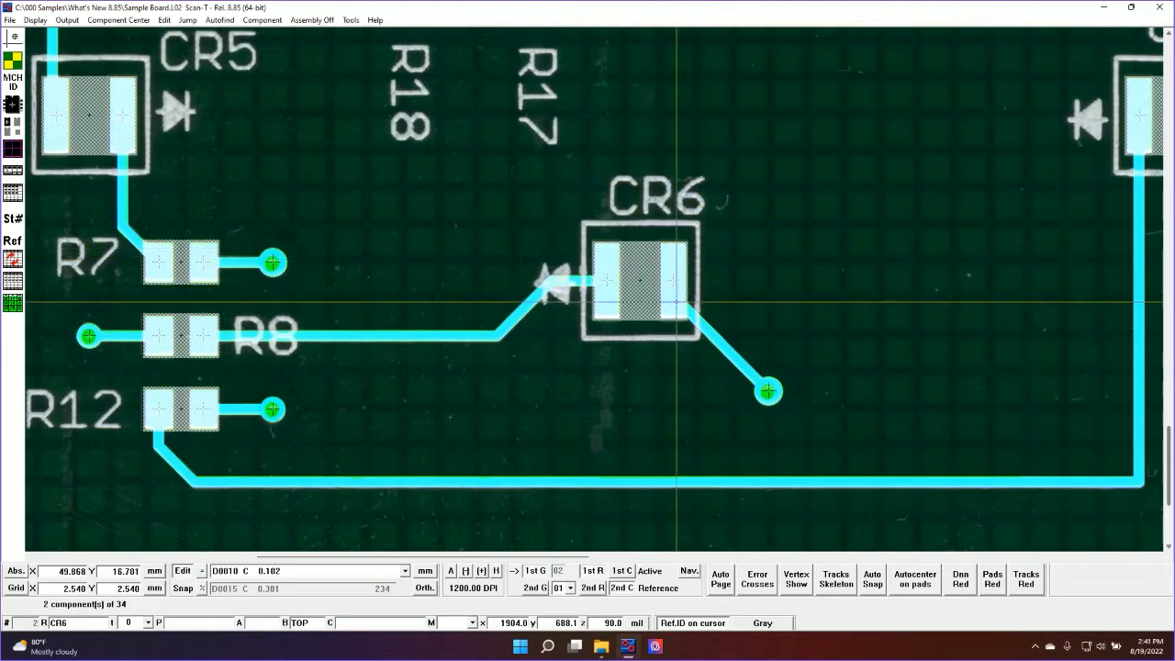
pyautogui.click(667, 285)
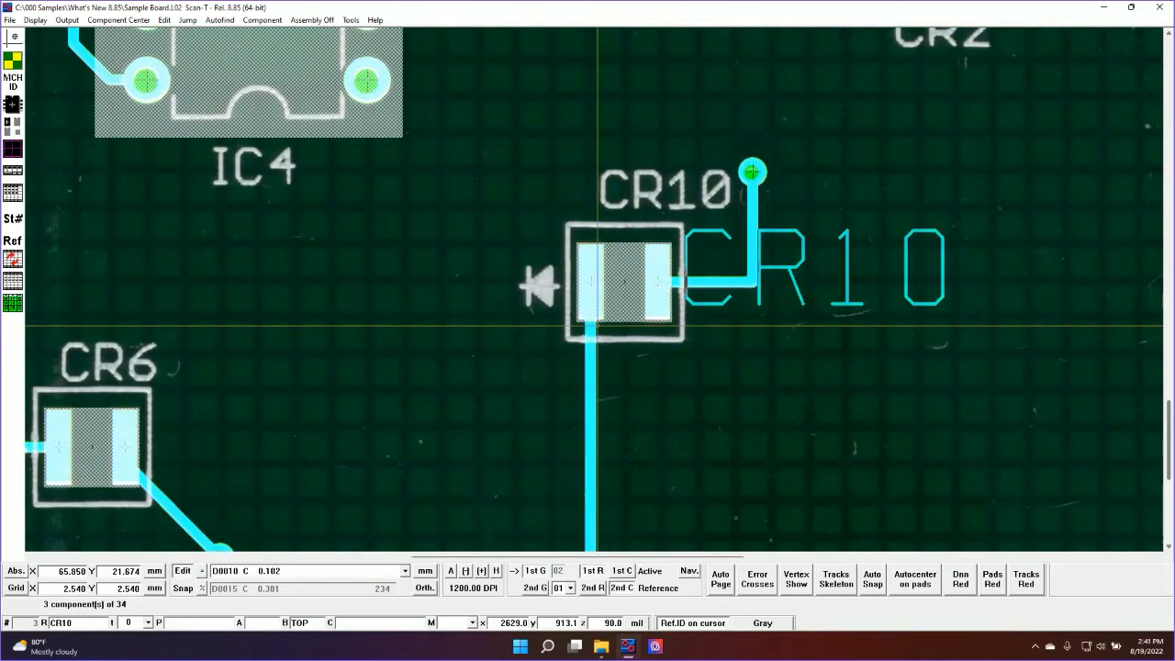
pyautogui.click(625, 282)
pyautogui.click(641, 291)
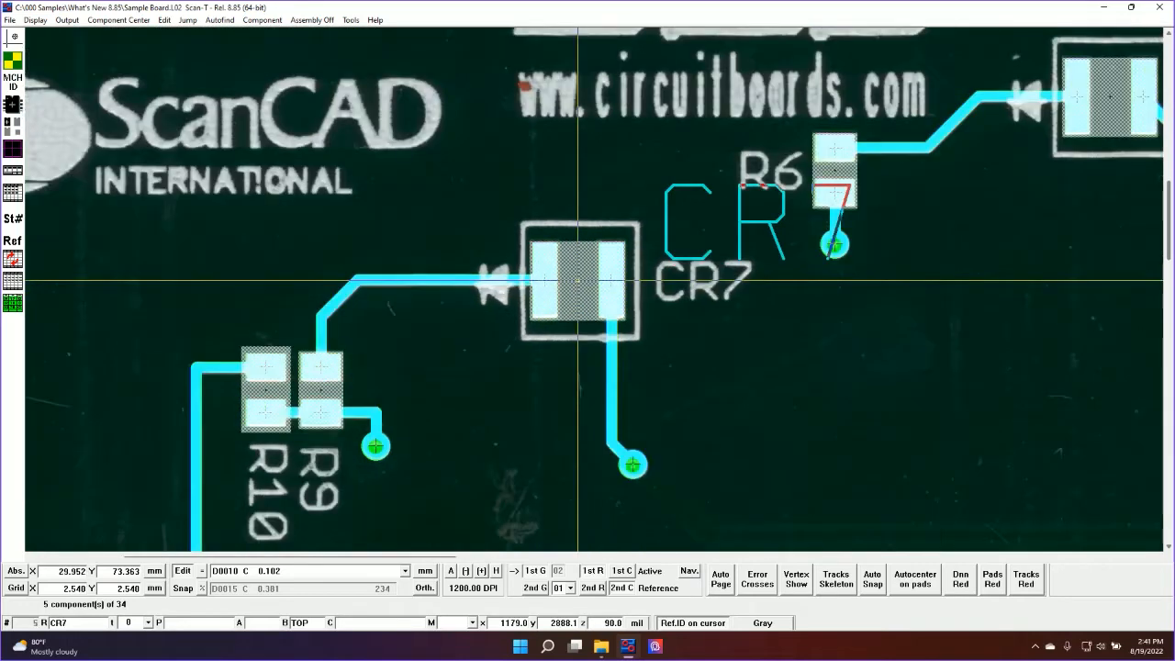
pyautogui.click(578, 281)
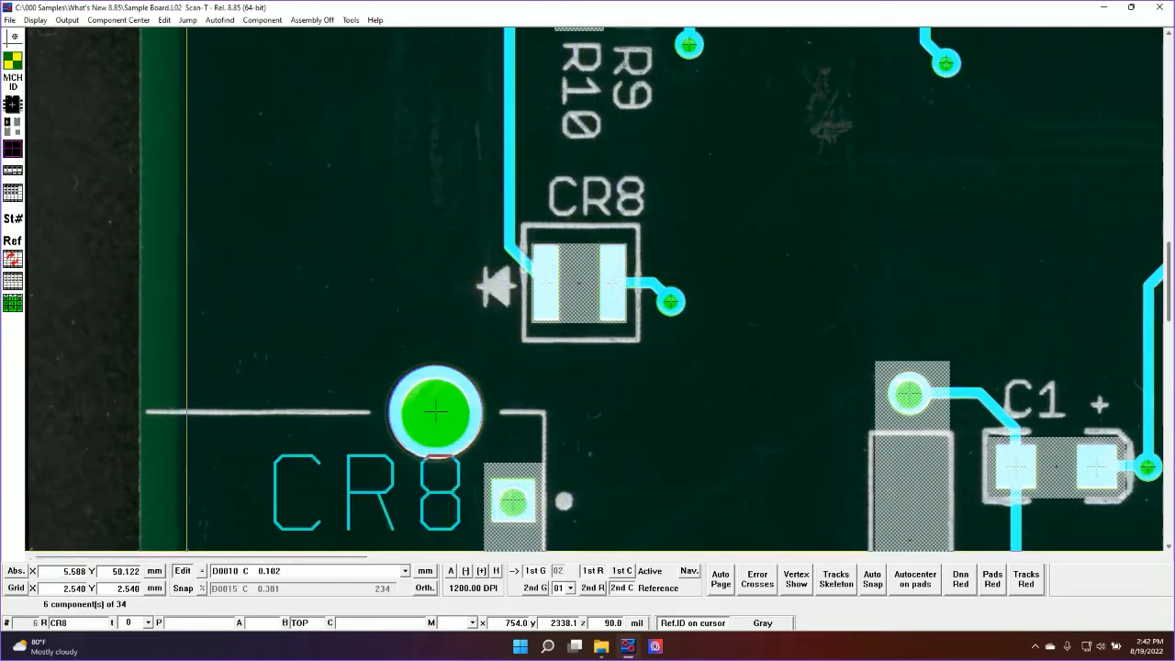
pyautogui.click(642, 306)
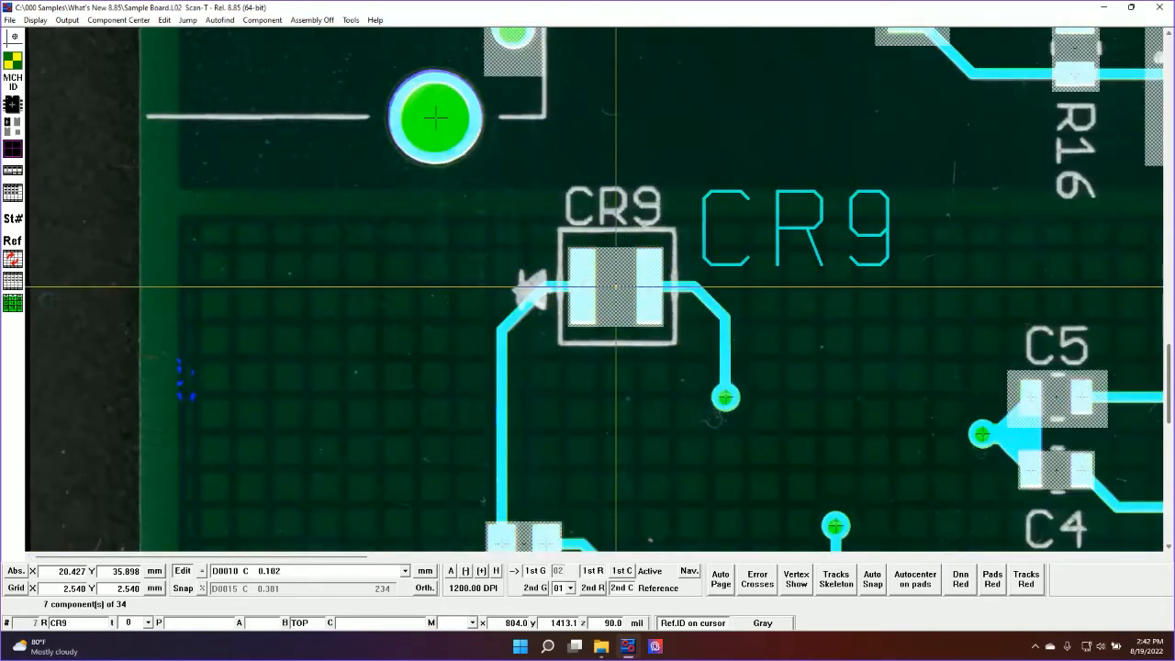
pyautogui.click(615, 288)
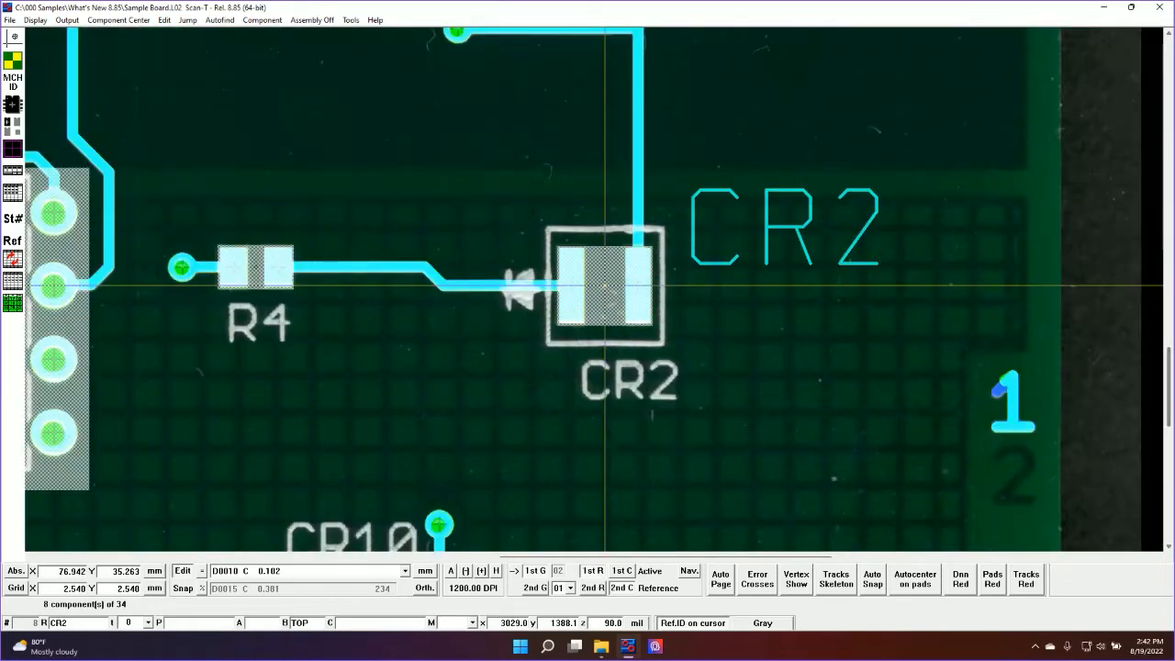
pyautogui.click(605, 286)
pyautogui.click(642, 283)
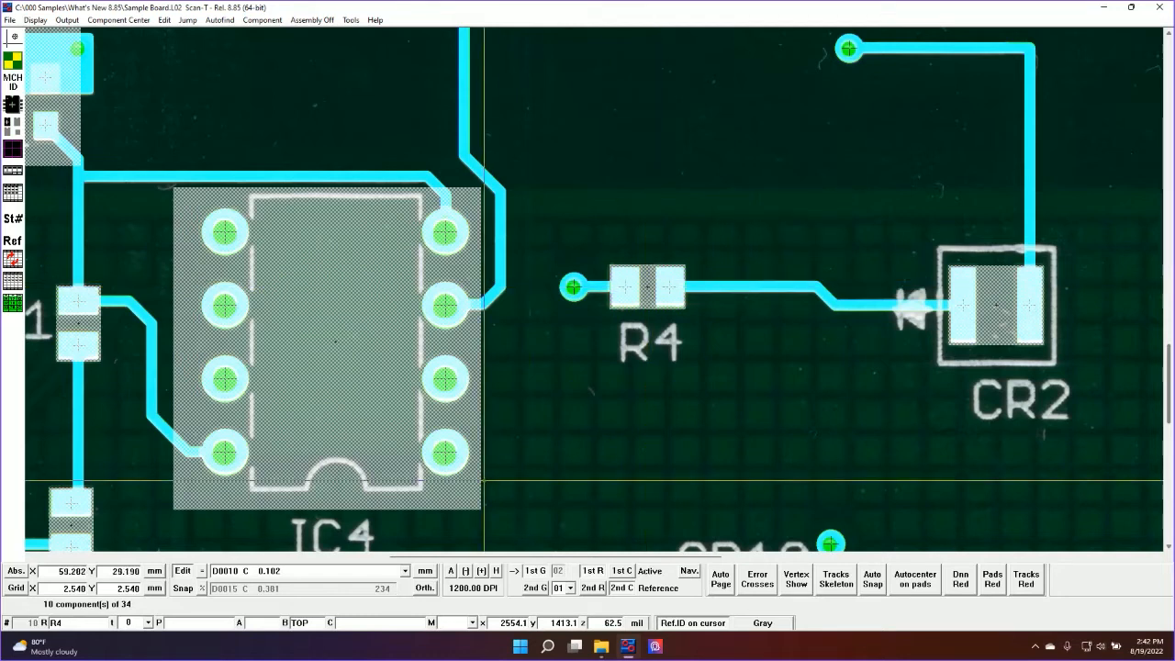
pyautogui.click(648, 287)
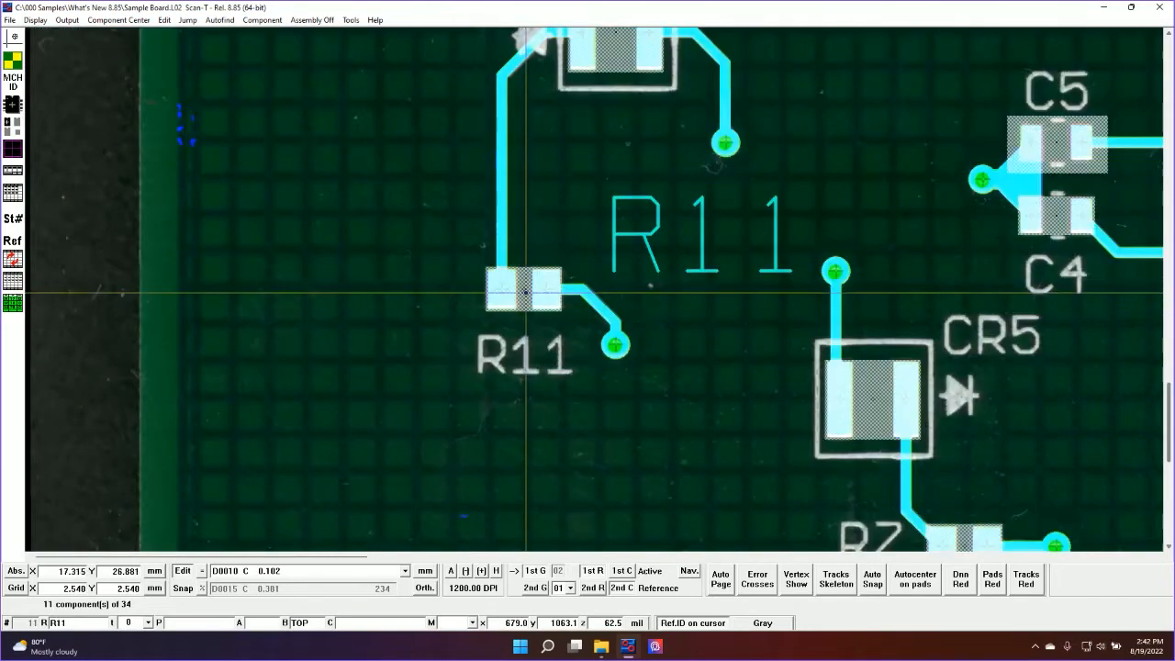
pyautogui.click(526, 291)
pyautogui.click(651, 281)
pyautogui.click(651, 287)
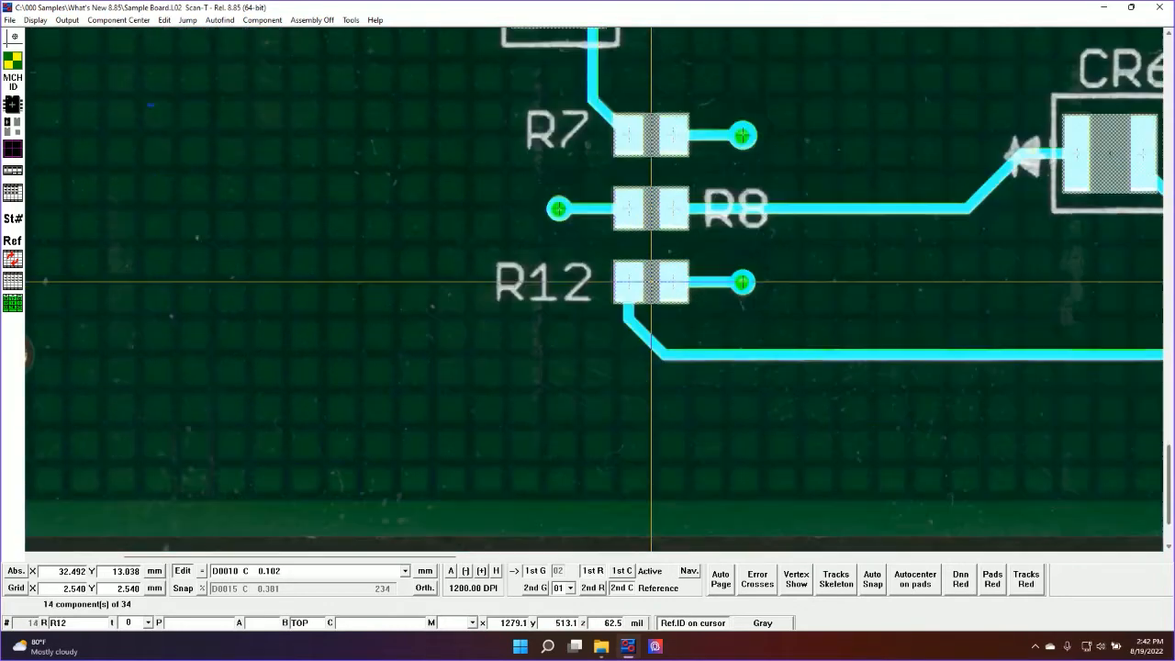
pyautogui.click(648, 281)
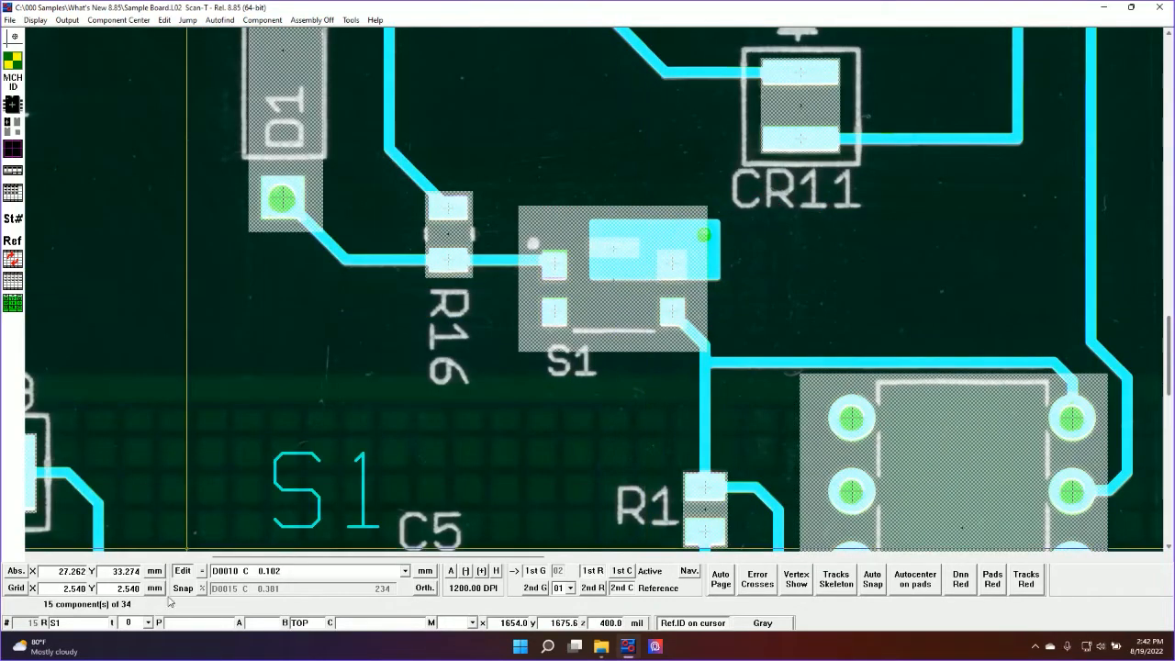
pyautogui.click(615, 283)
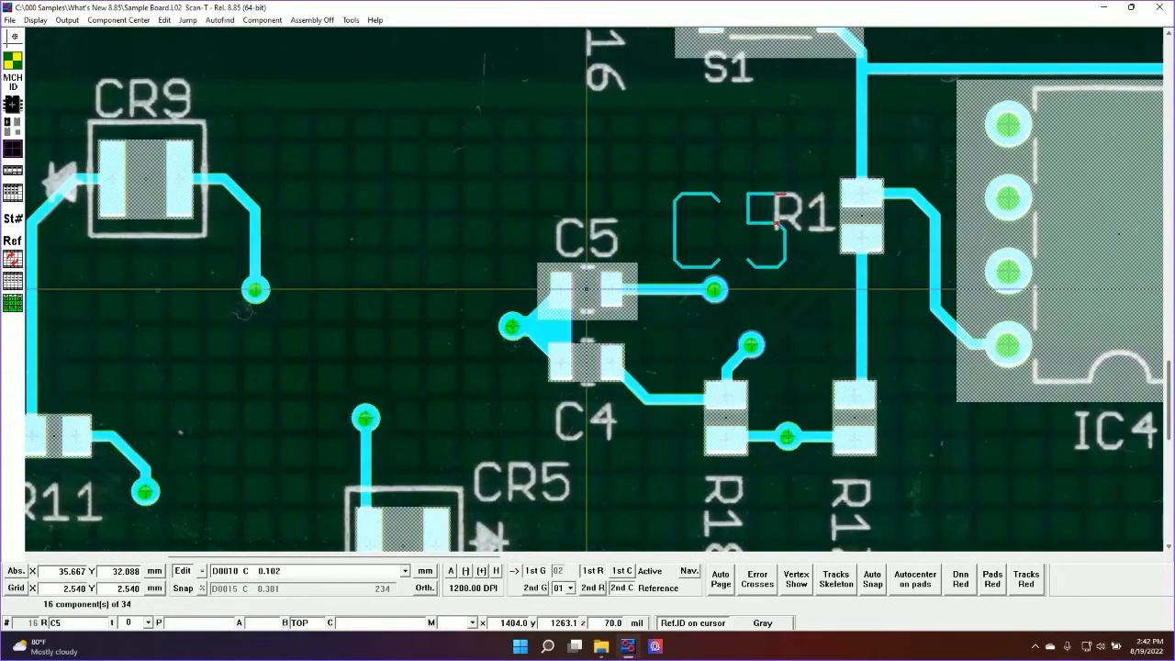
pyautogui.click(586, 290)
pyautogui.click(588, 288)
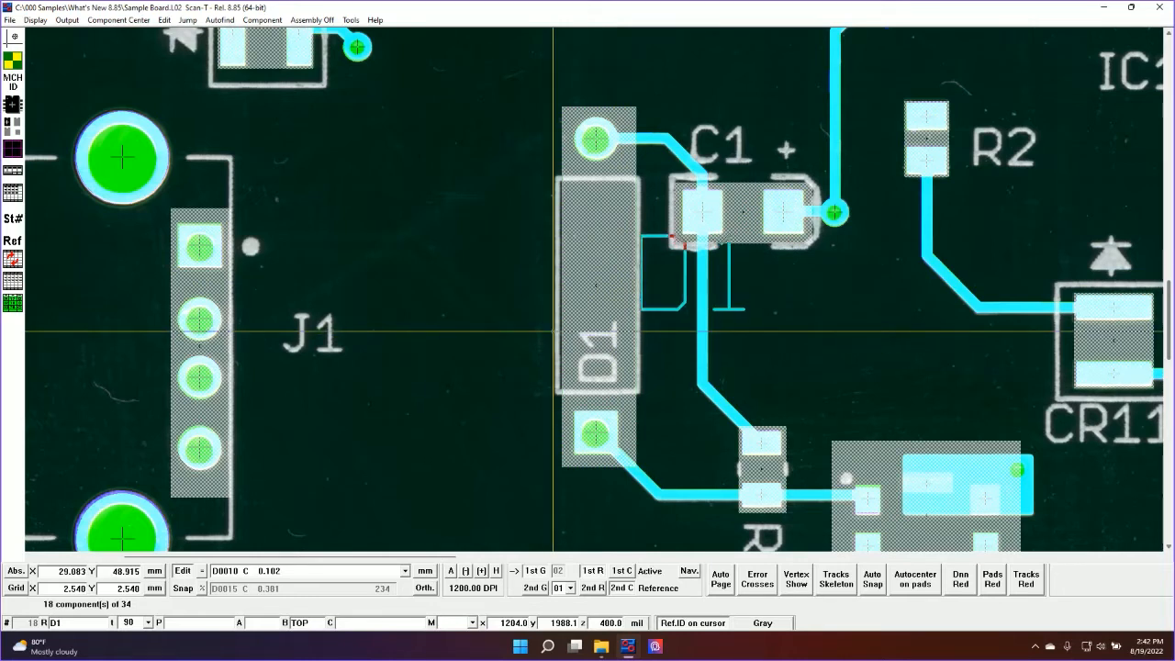
pyautogui.press('Escape')
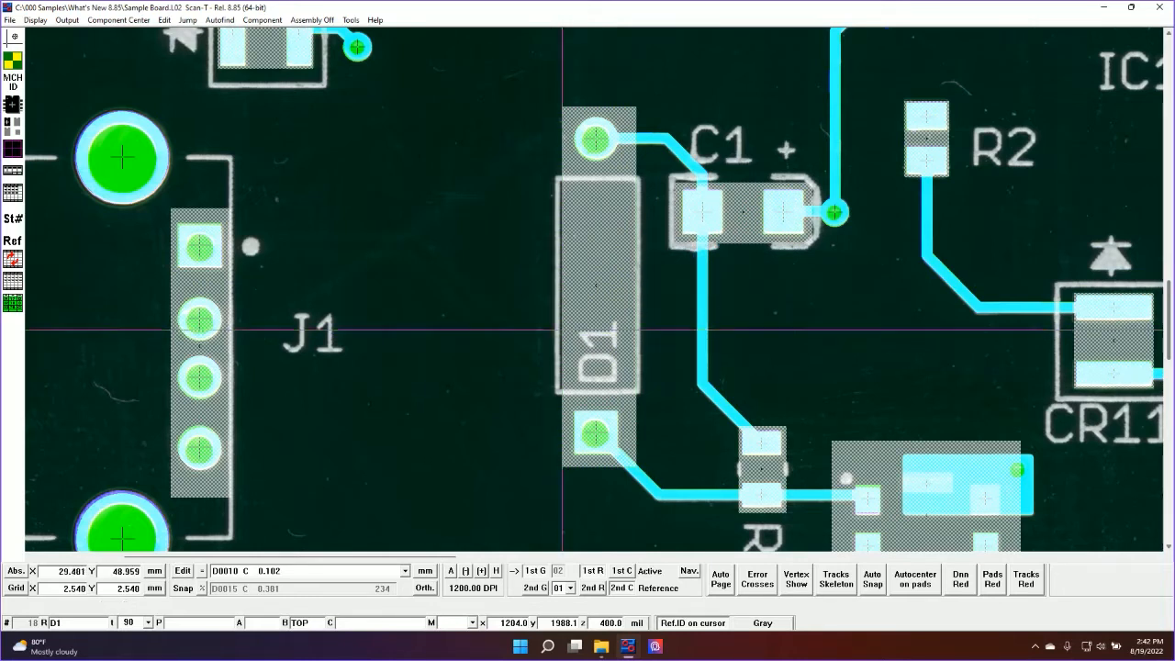
# Turn the assembly mode off and define a window around CR7, R9, R10 and CR8 on the board
pyautogui.scroll(-2, 659, 249)
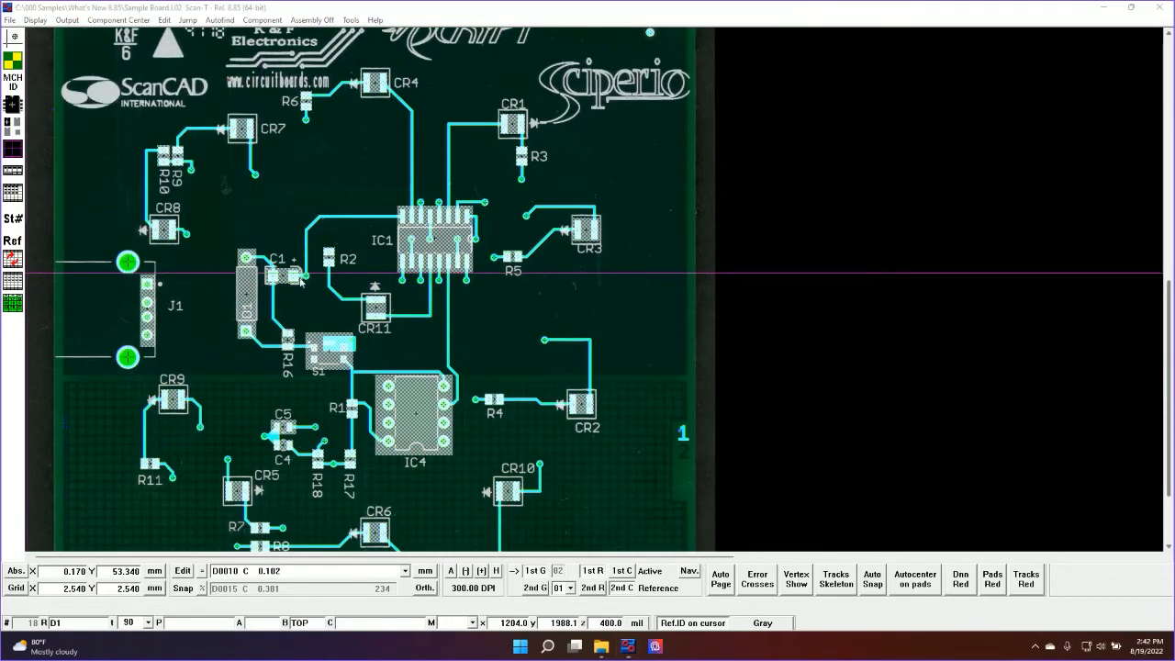
pyautogui.click(300, 24)
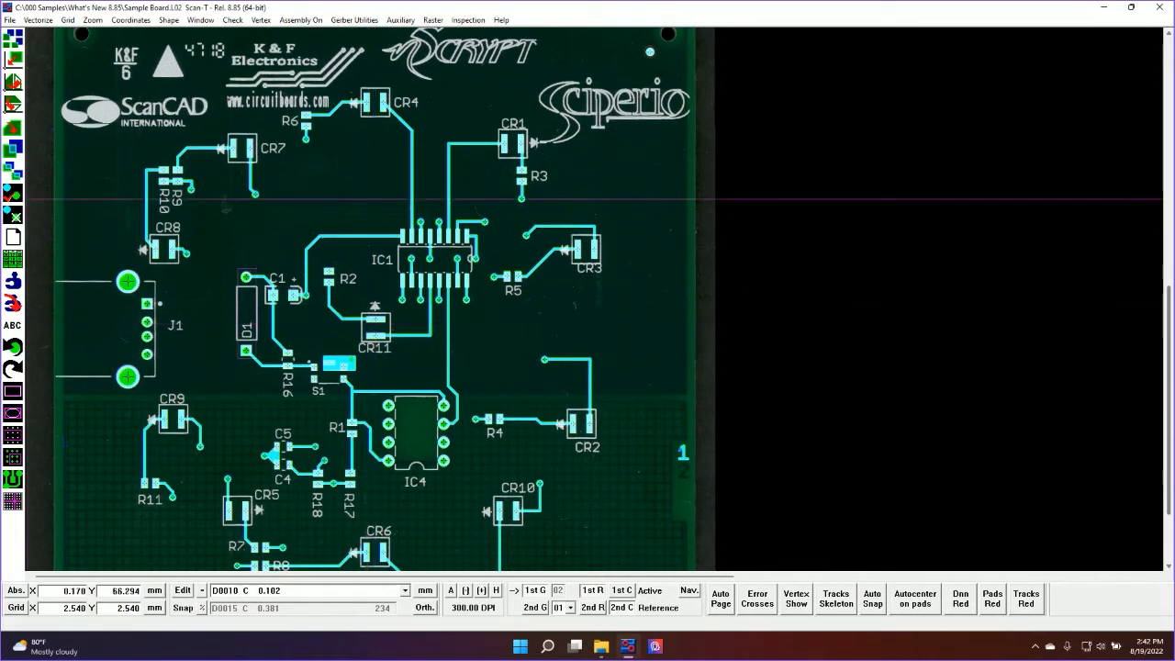
pyautogui.click(228, 246)
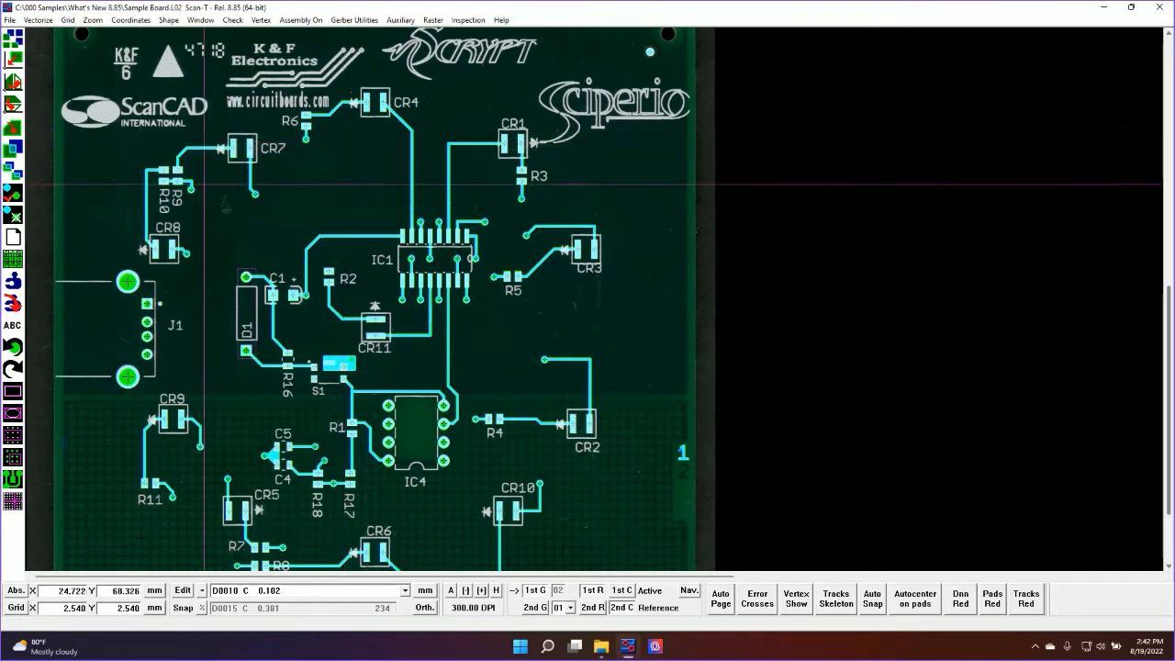
pyautogui.click(133, 130)
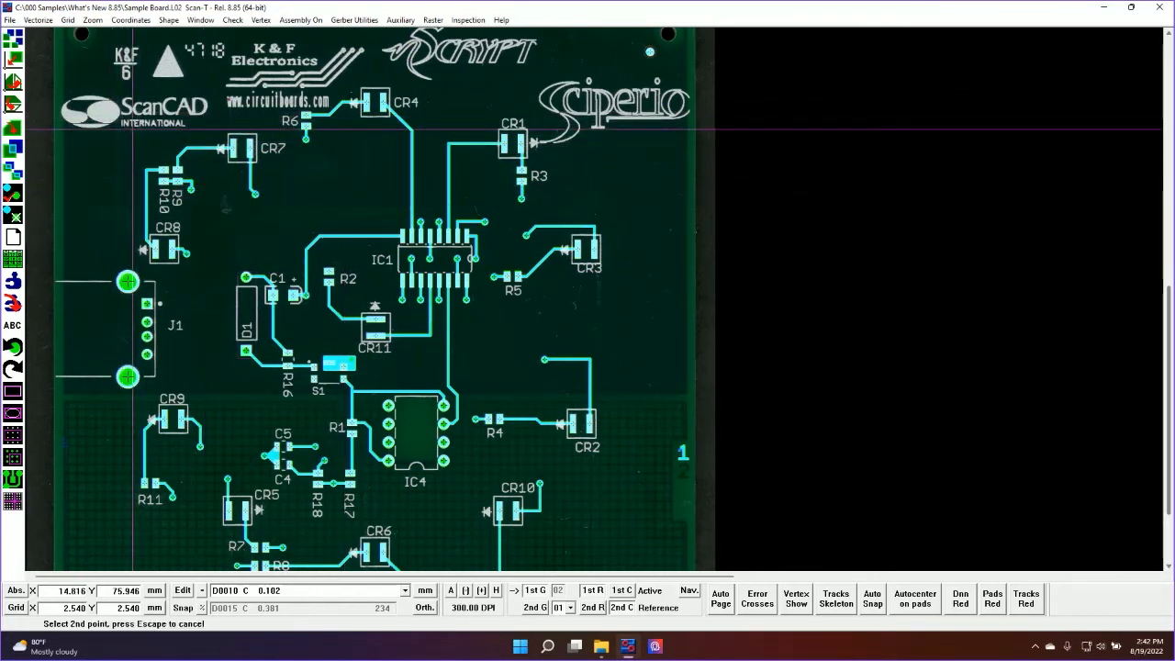
pyautogui.click(272, 266)
# Crop all layers to the window, continuing without the assembly file, and save the new job as Sample Board - Cropped
pyautogui.click(203, 20)
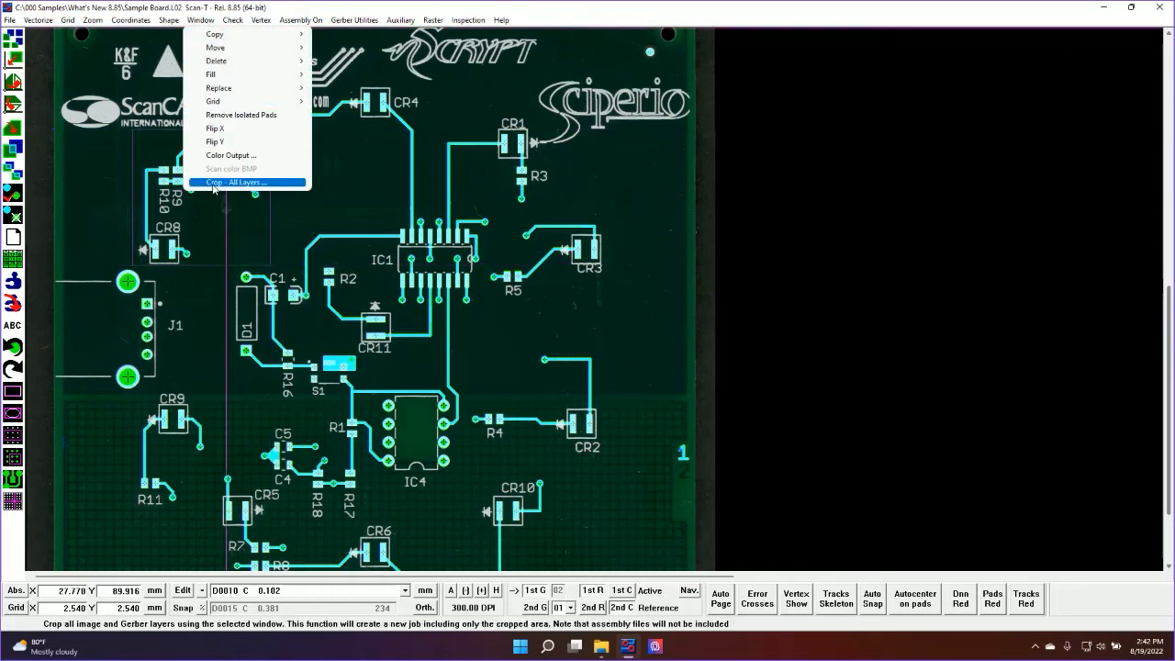
pyautogui.click(237, 181)
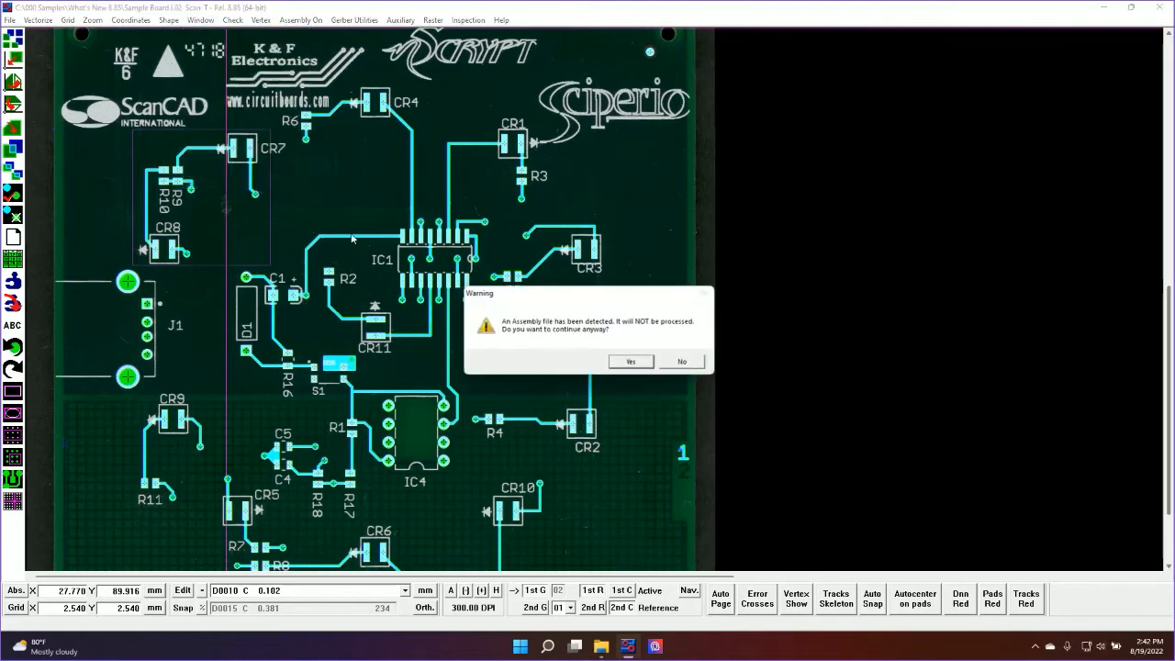
pyautogui.click(633, 362)
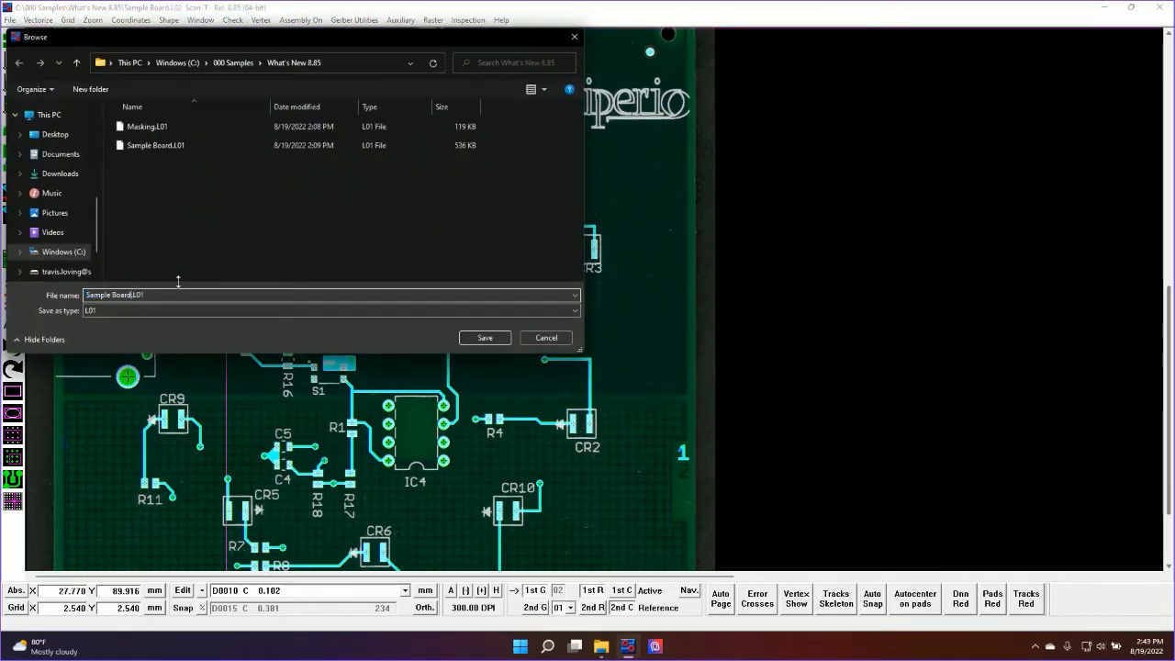
pyautogui.write('- Cropped')
pyautogui.press('Return')
pyautogui.click(284, 254)
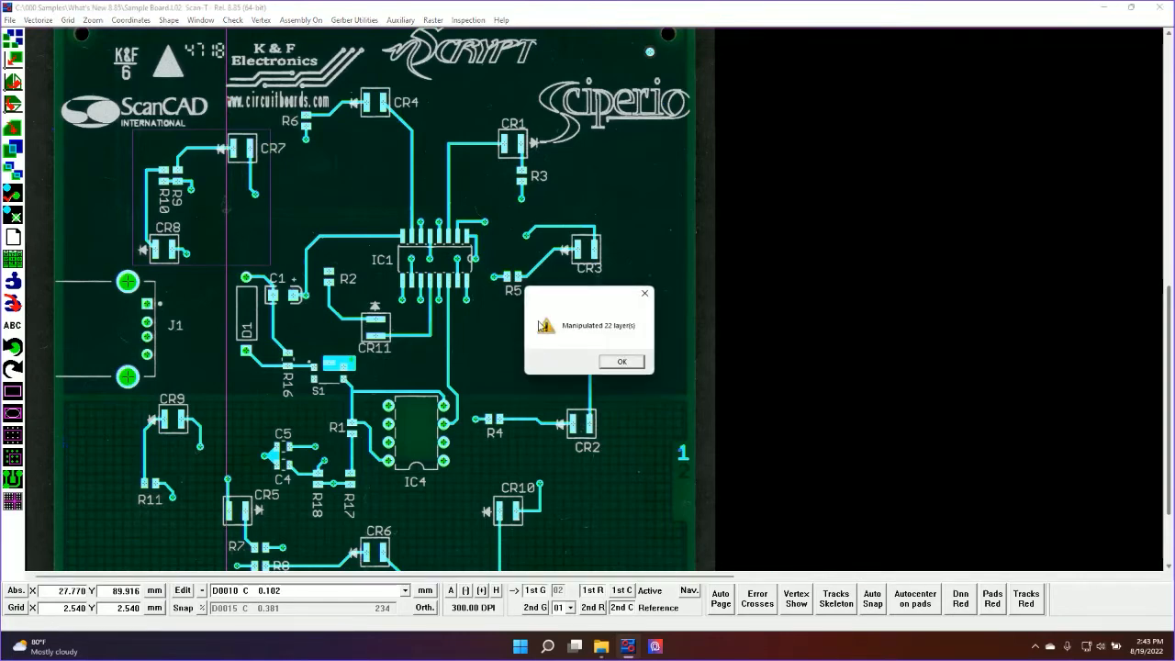
pyautogui.click(622, 361)
# Close the current layer and open the Top Legend layer of the Sample Board - Cropped job
pyautogui.press('Escape')
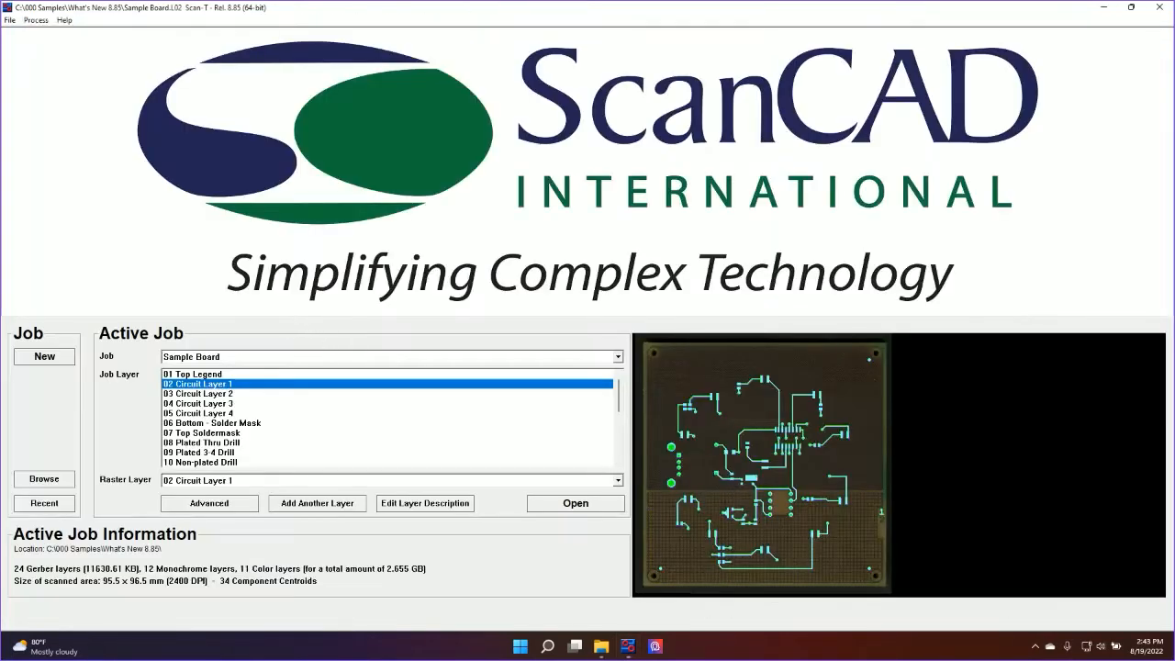
pyautogui.click(617, 356)
pyautogui.click(392, 389)
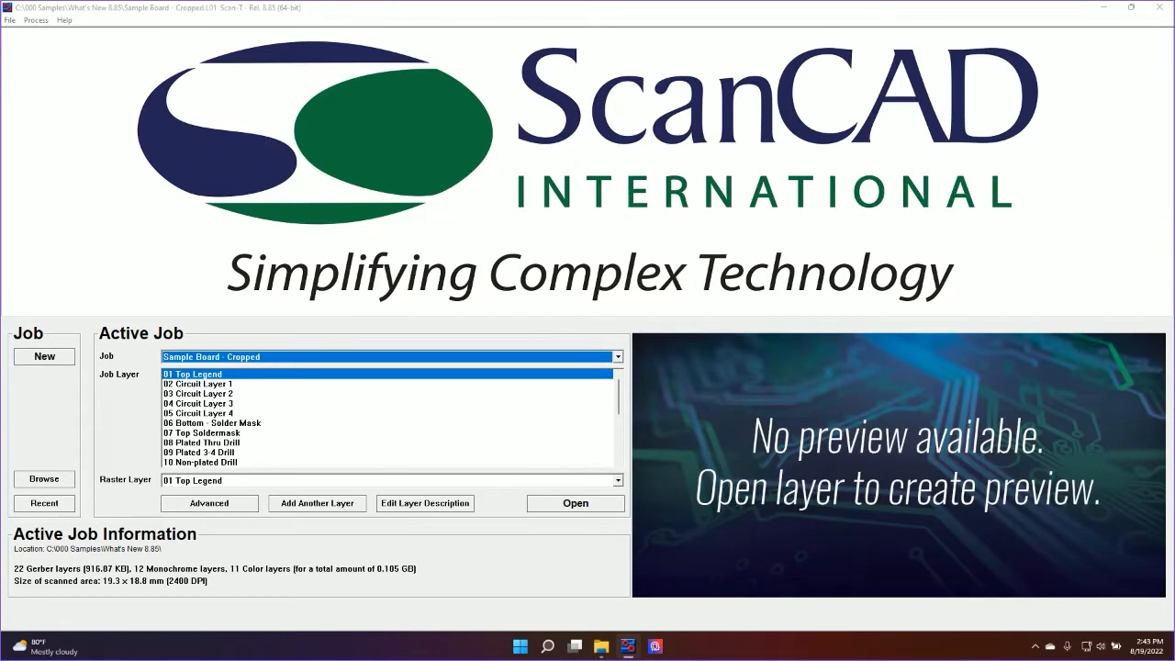
pyautogui.doubleClick(198, 375)
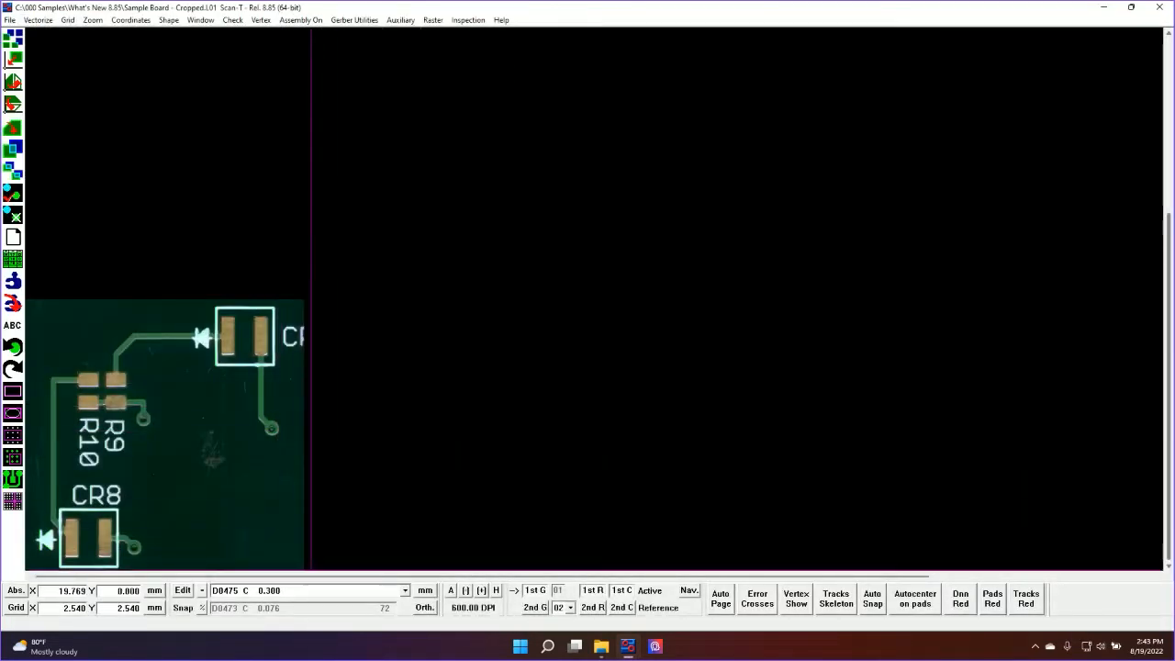
# Examine the cropped layers by showing the reference Gerber and color raster and stepping the reference layer up to 07, and close the layer
pyautogui.click(545, 609)
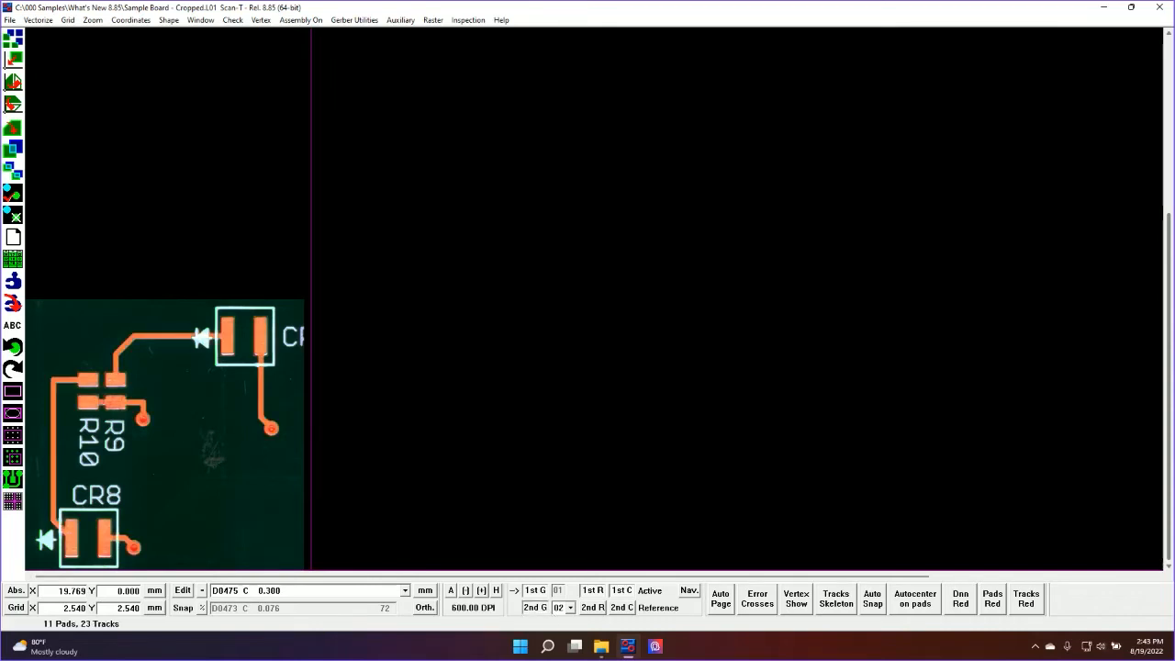
pyautogui.click(593, 608)
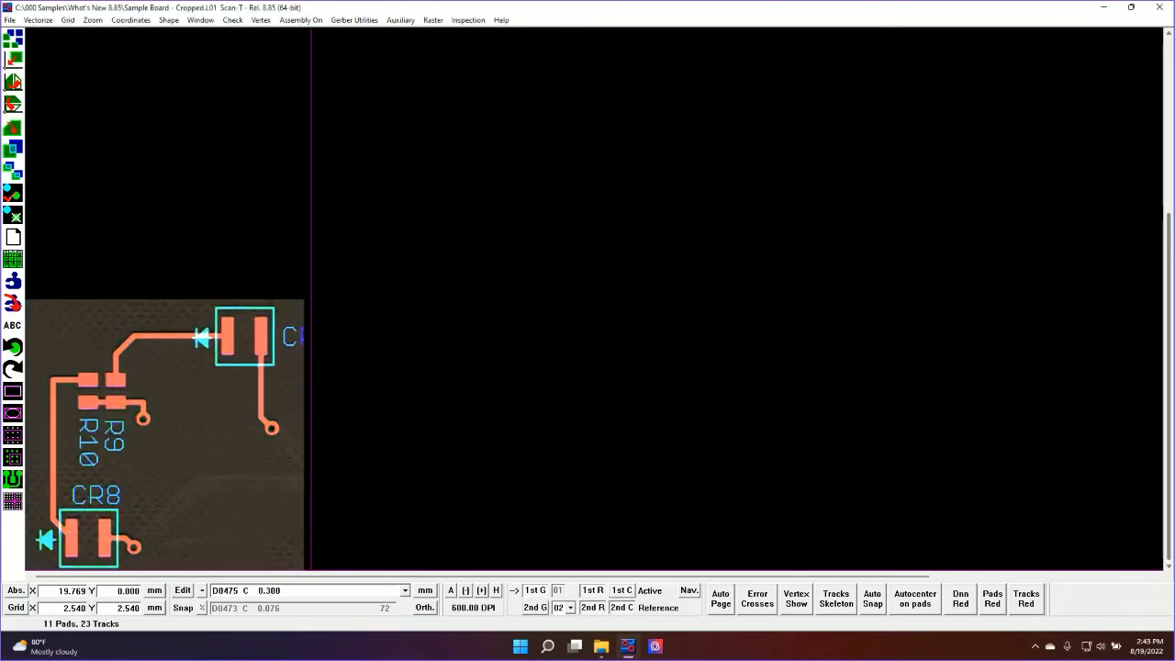
pyautogui.scroll(-4, 561, 608)
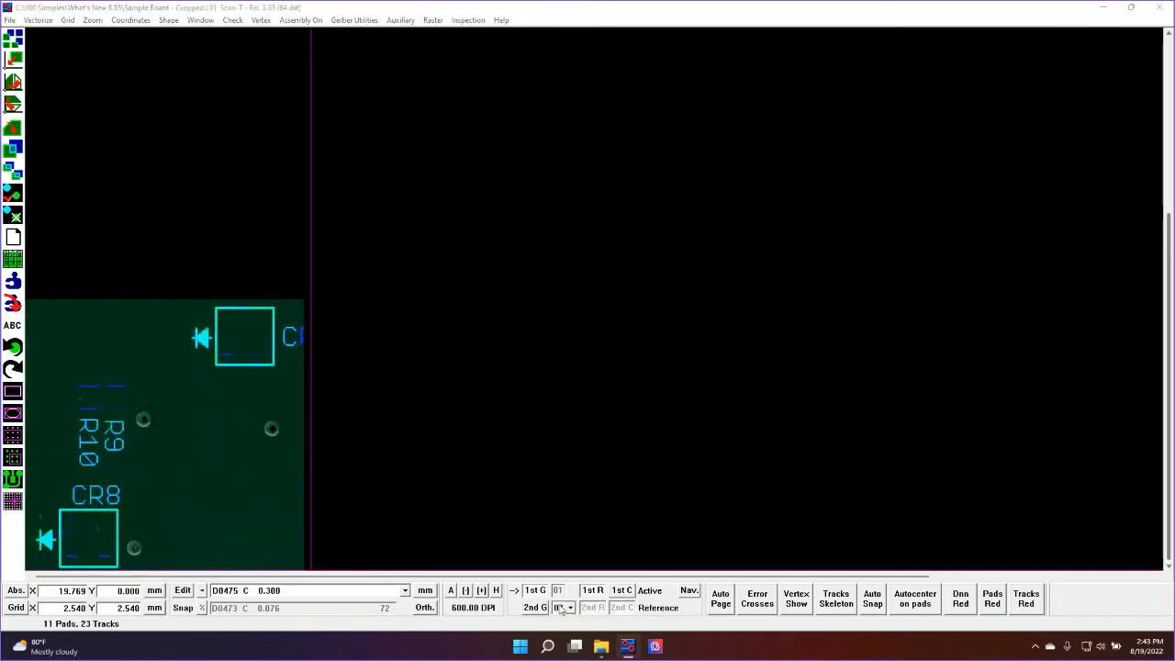
pyautogui.scroll(-1, 561, 608)
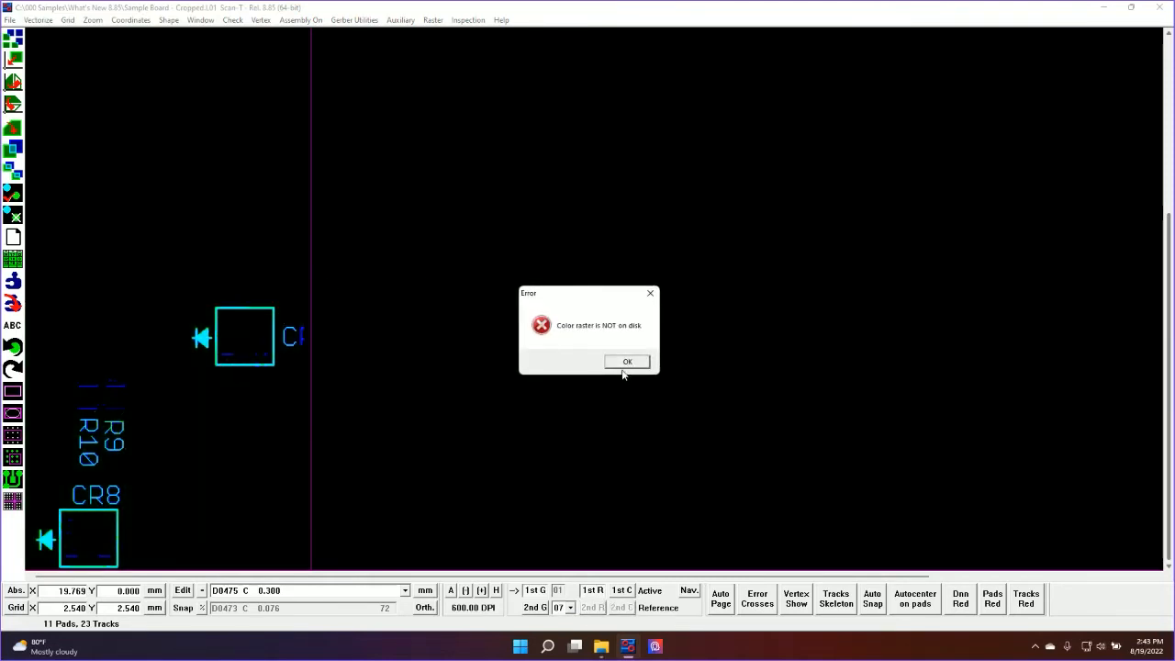
pyautogui.click(626, 363)
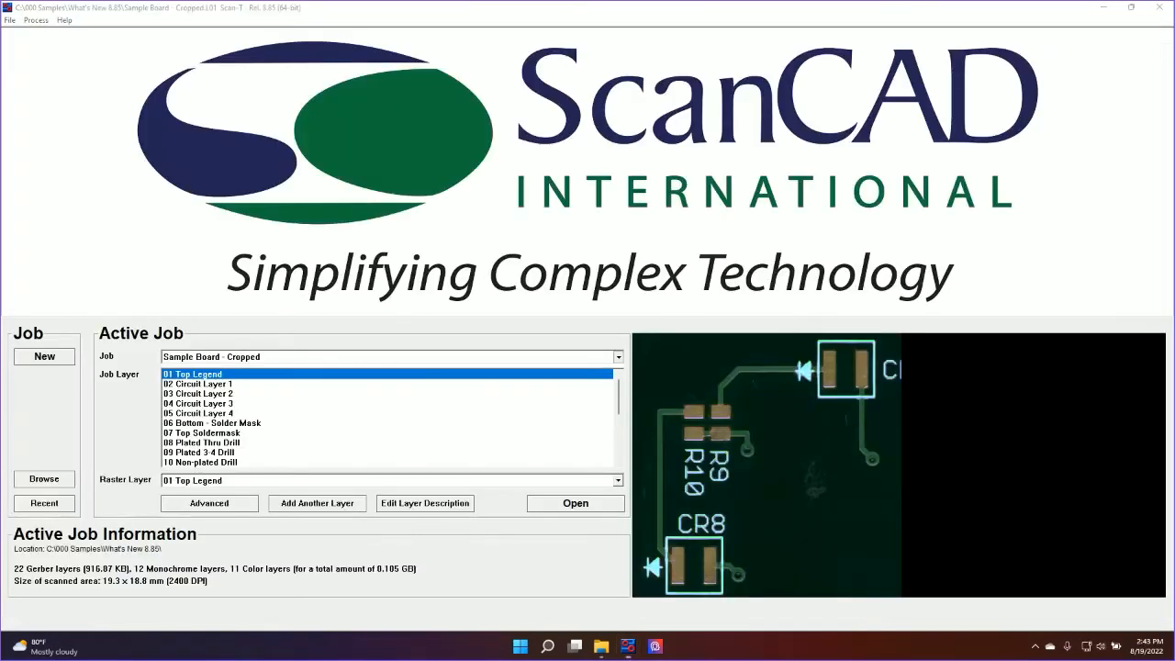
# Switch back to the Sample Board job and open its Top Legend layer
pyautogui.click(619, 357)
pyautogui.click(587, 379)
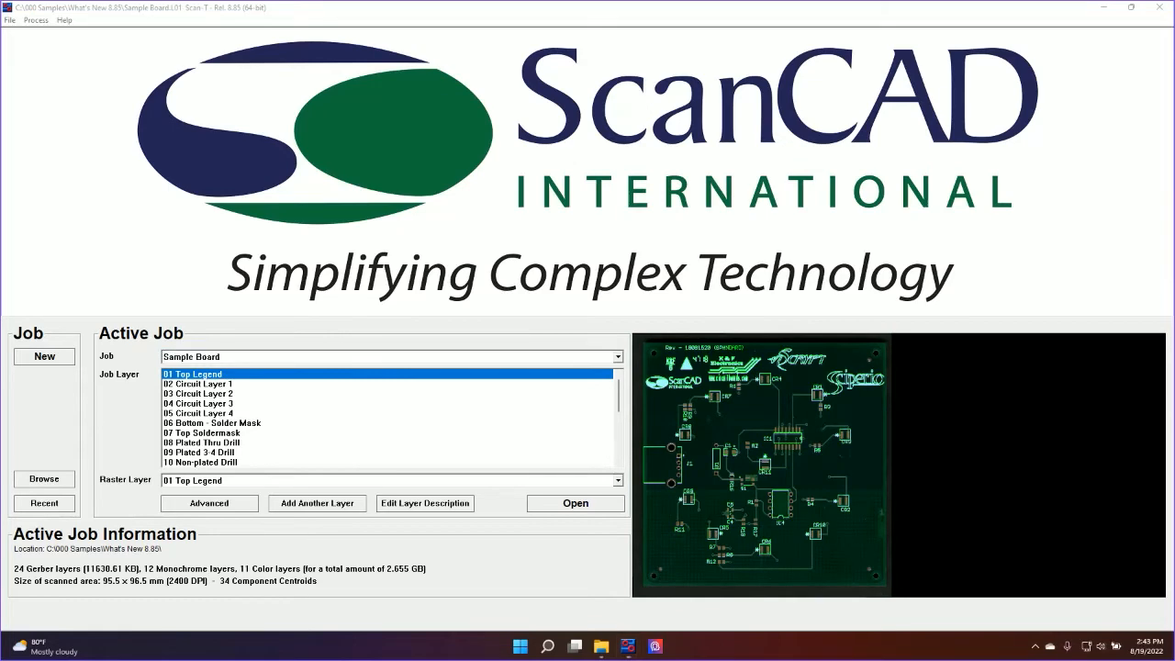
pyautogui.doubleClick(199, 374)
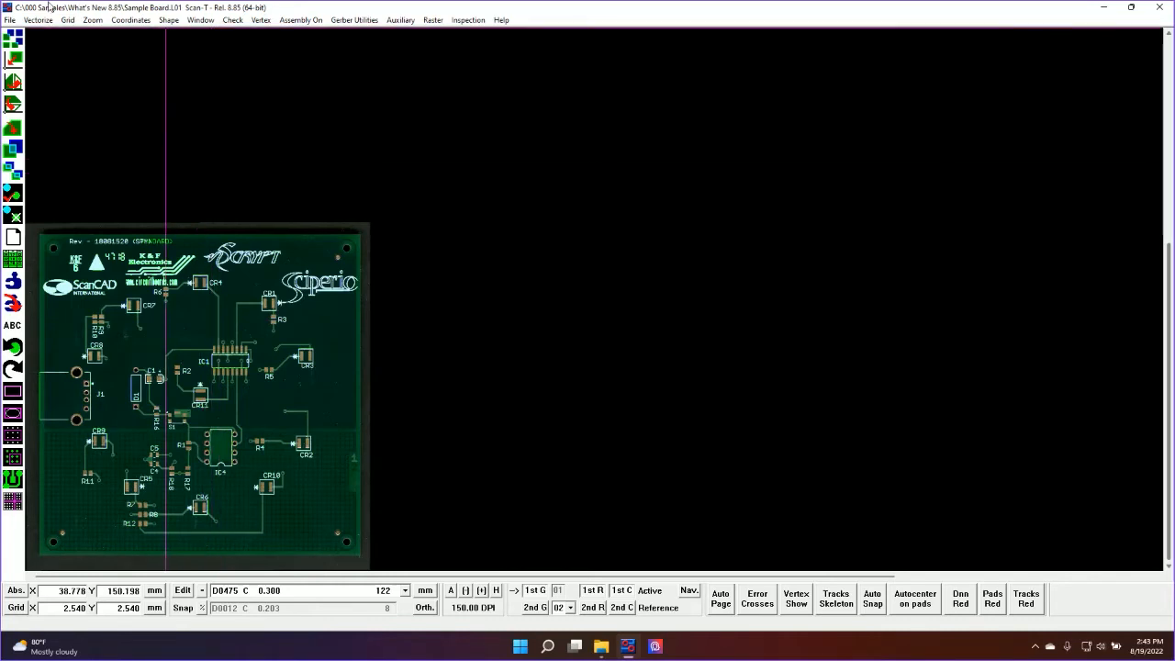
# Start a Gerber 274-X export in the current format with the file name Sample Board.GBX
pyautogui.click(17, 21)
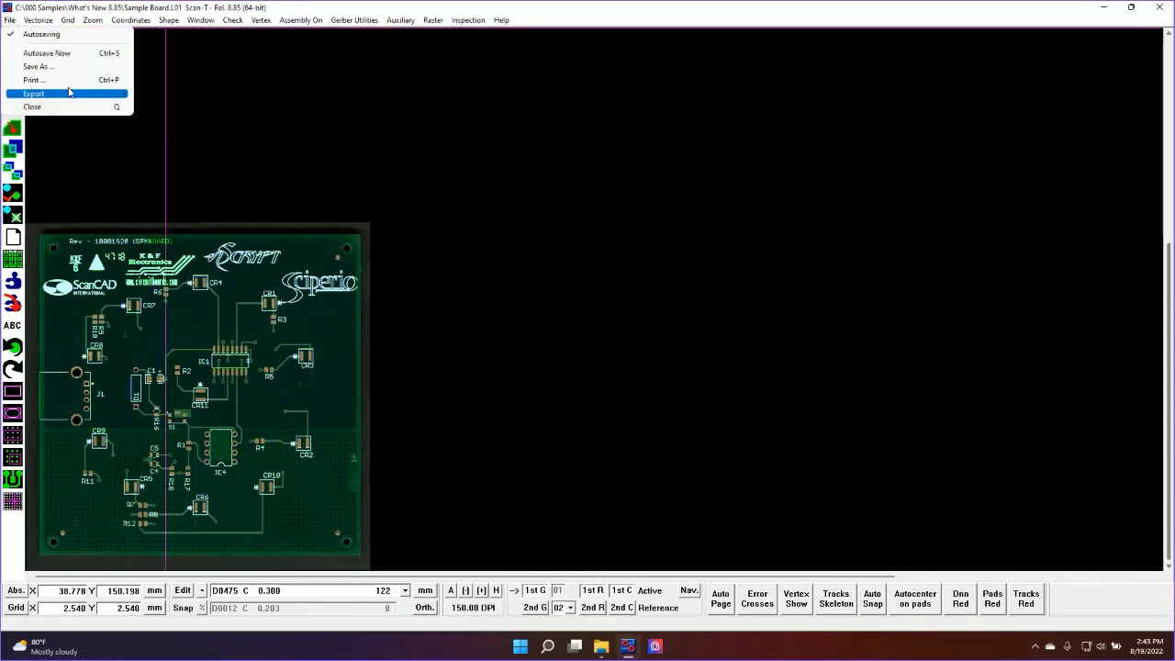
pyautogui.moveTo(69, 92)
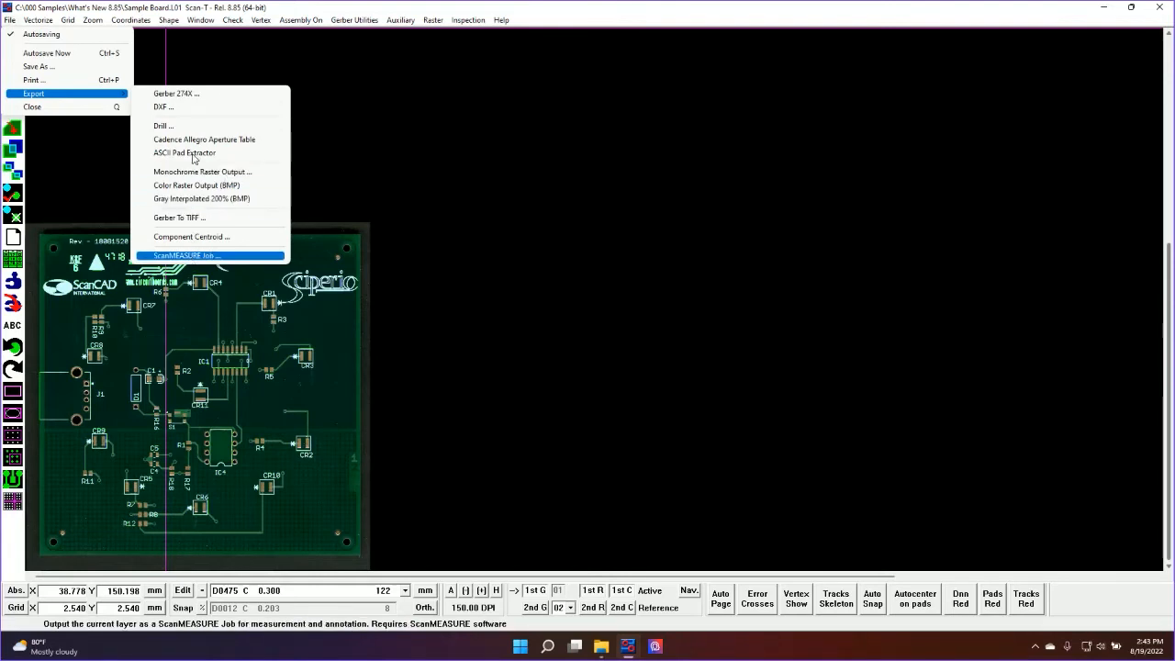
pyautogui.click(191, 97)
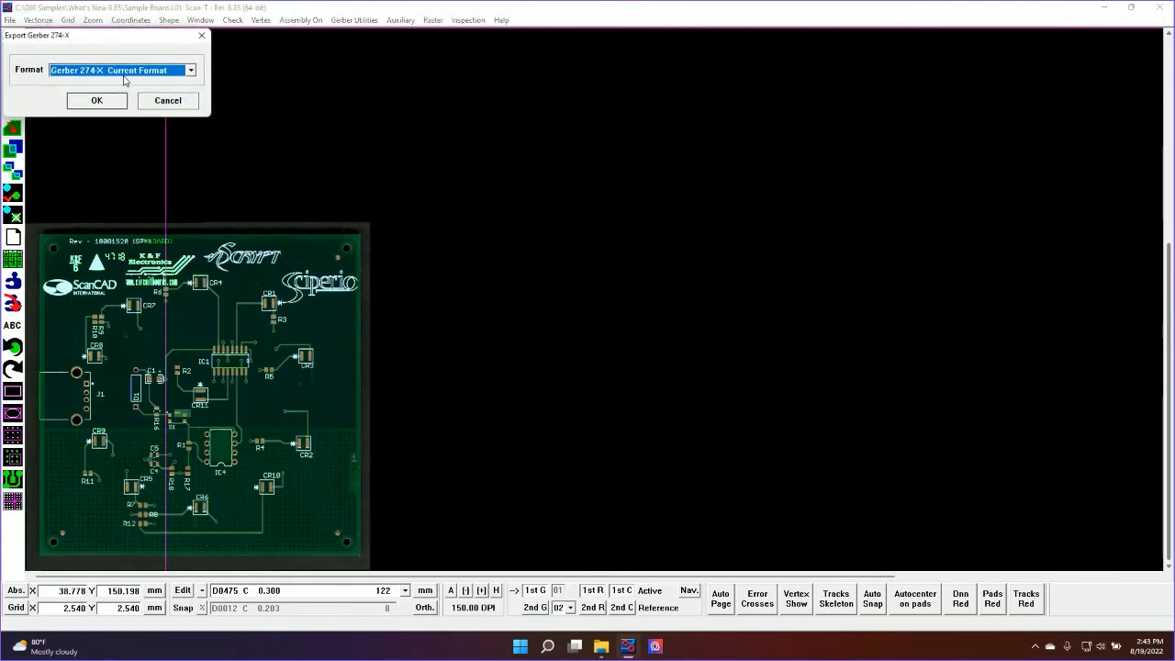
pyautogui.click(97, 102)
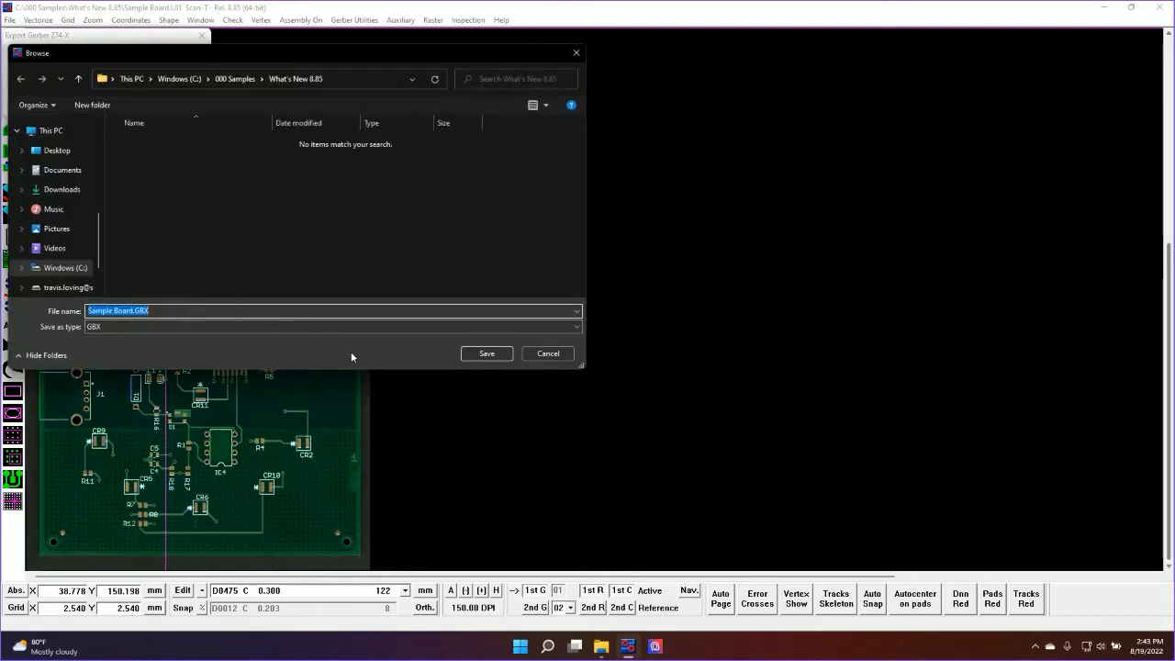
pyautogui.click(492, 353)
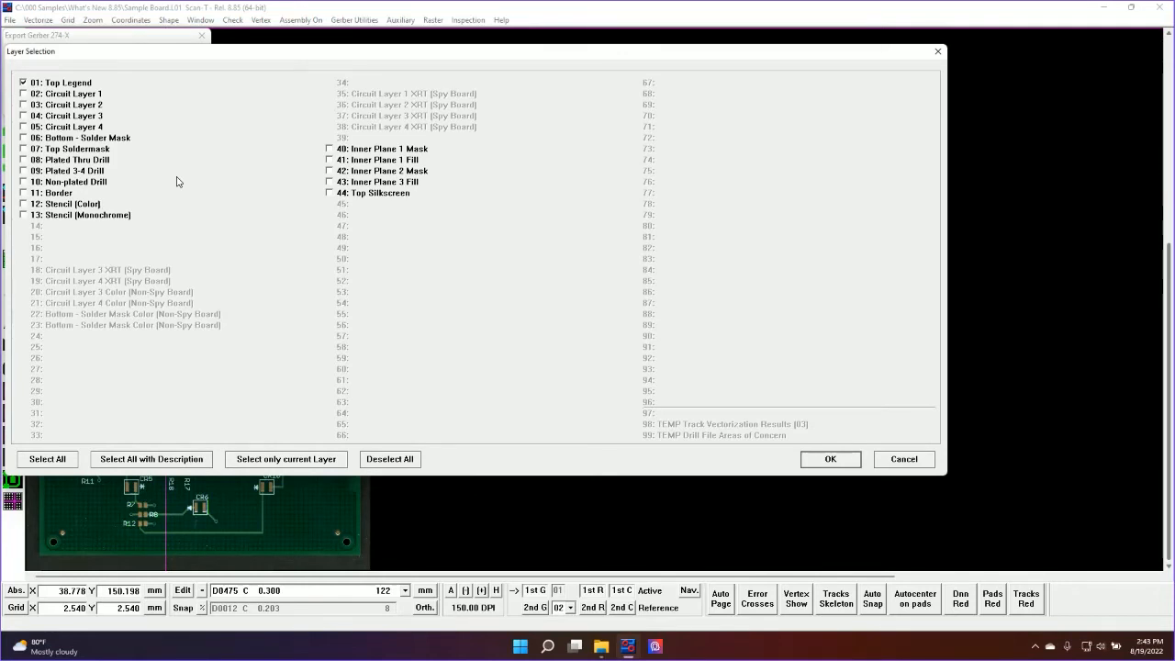
# Try selecting Circuit Layers 1 to 3, all layers, all with description, only the current layer and none for the Gerber export, and cancel
pyautogui.click(24, 94)
pyautogui.click(24, 105)
pyautogui.click(24, 115)
pyautogui.click(50, 465)
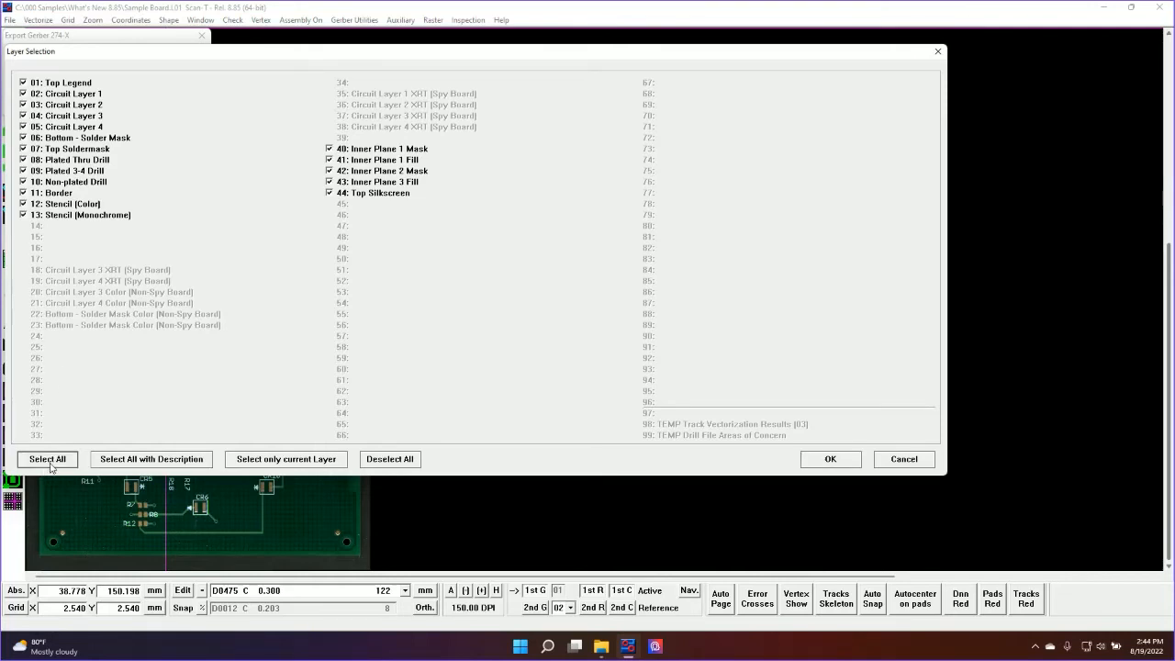
pyautogui.click(119, 462)
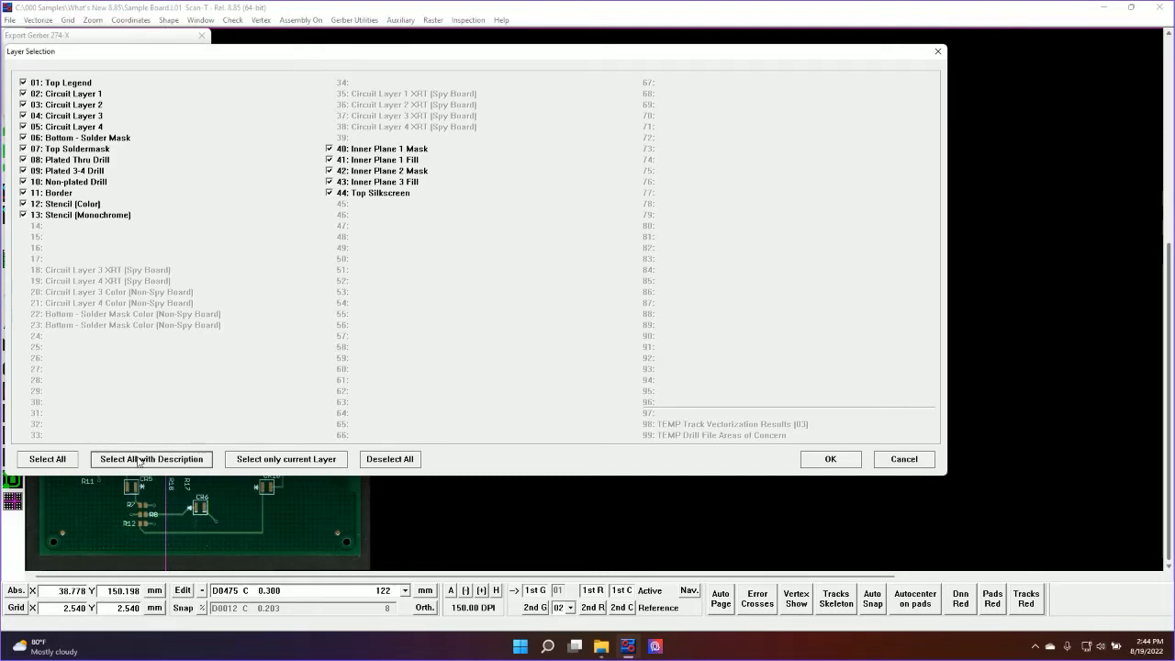
pyautogui.click(267, 463)
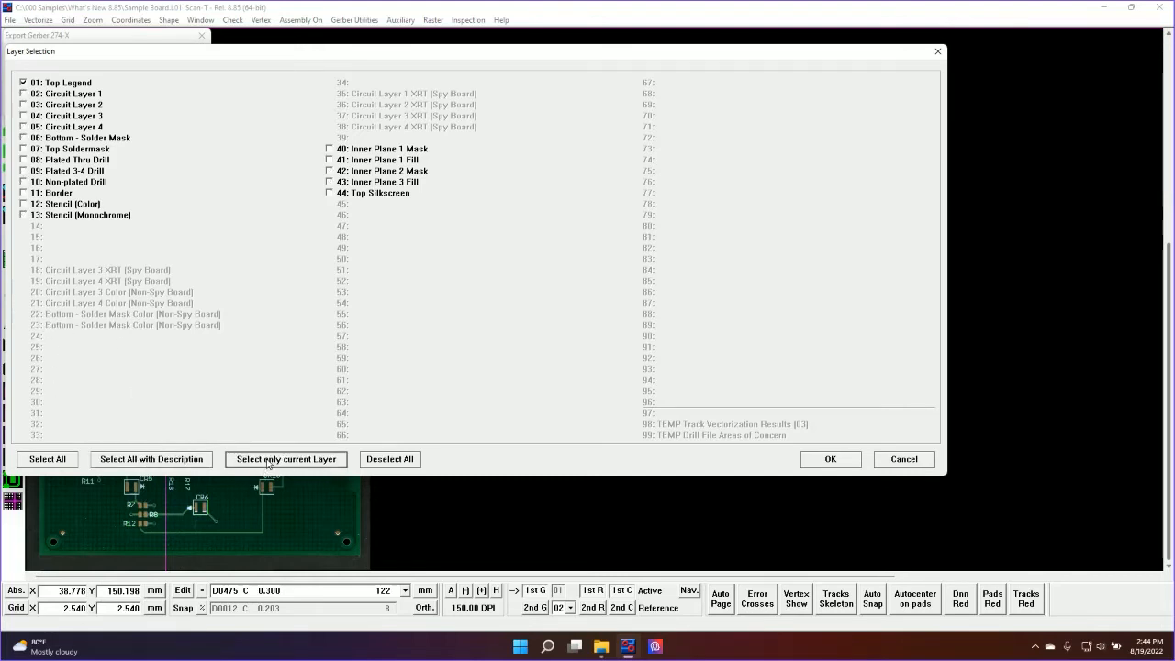
pyautogui.click(395, 461)
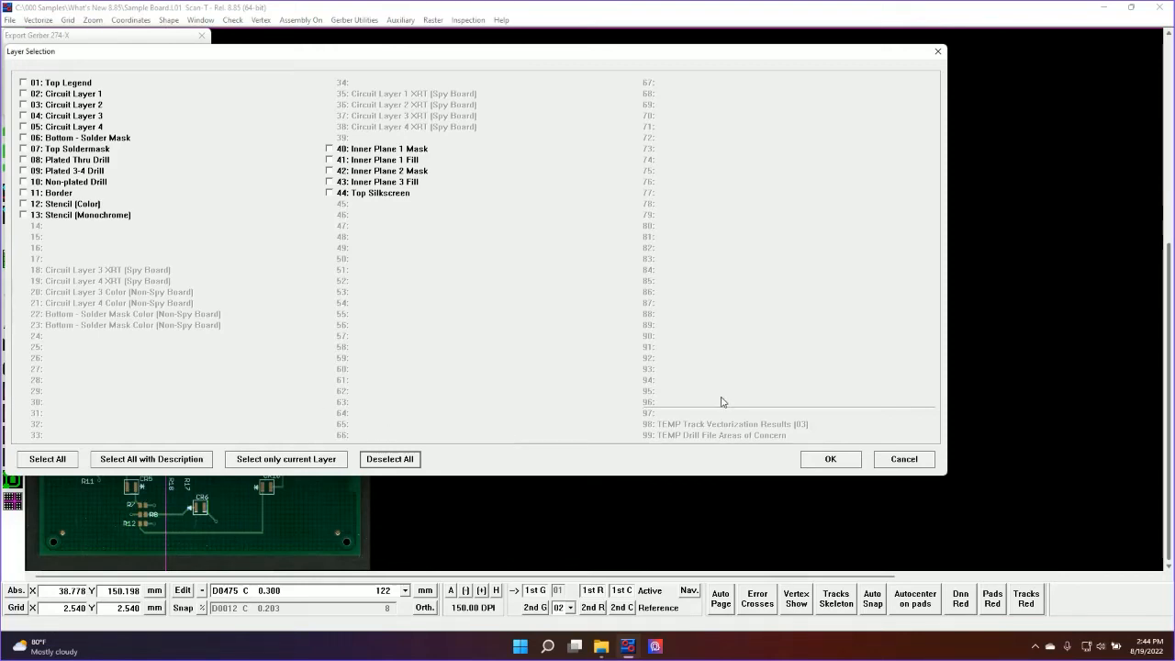
pyautogui.click(927, 461)
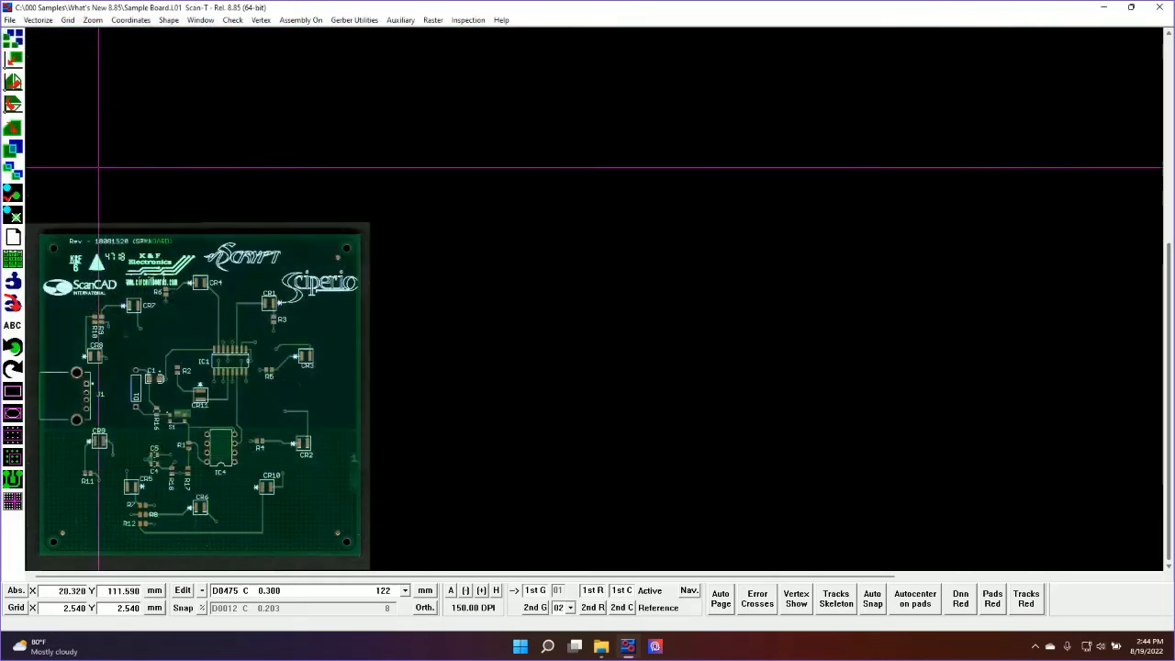
# Start a DXF export with mil output units as far as its layer selection, and cancel it
pyautogui.click(11, 21)
pyautogui.moveTo(41, 92)
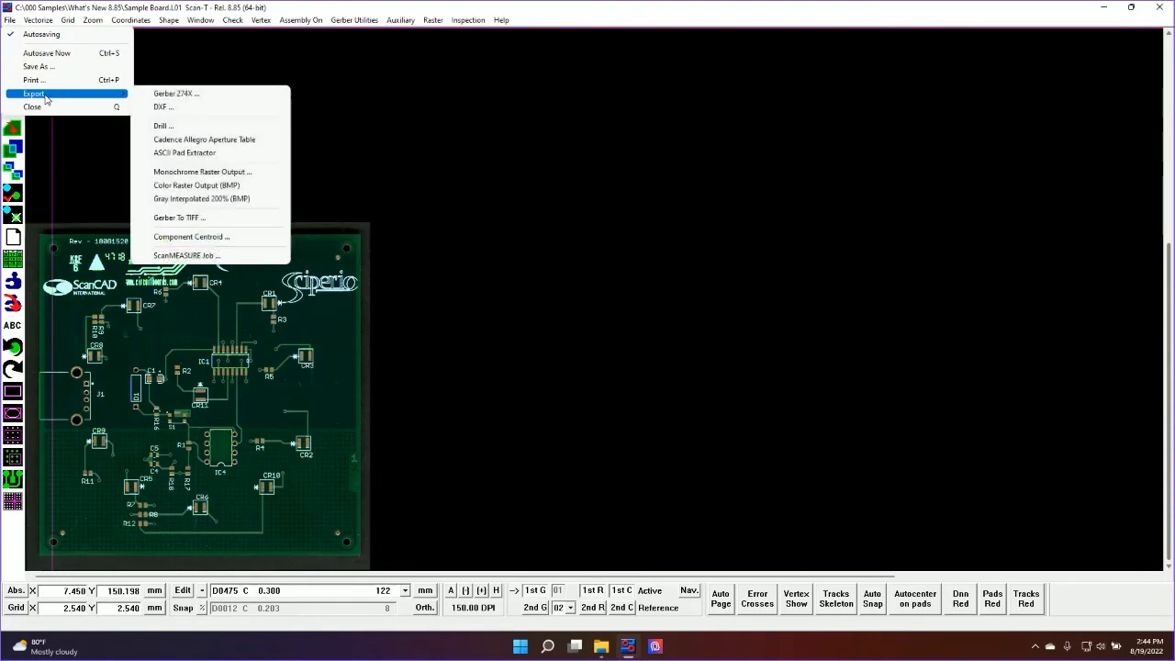
pyautogui.click(224, 110)
pyautogui.click(131, 105)
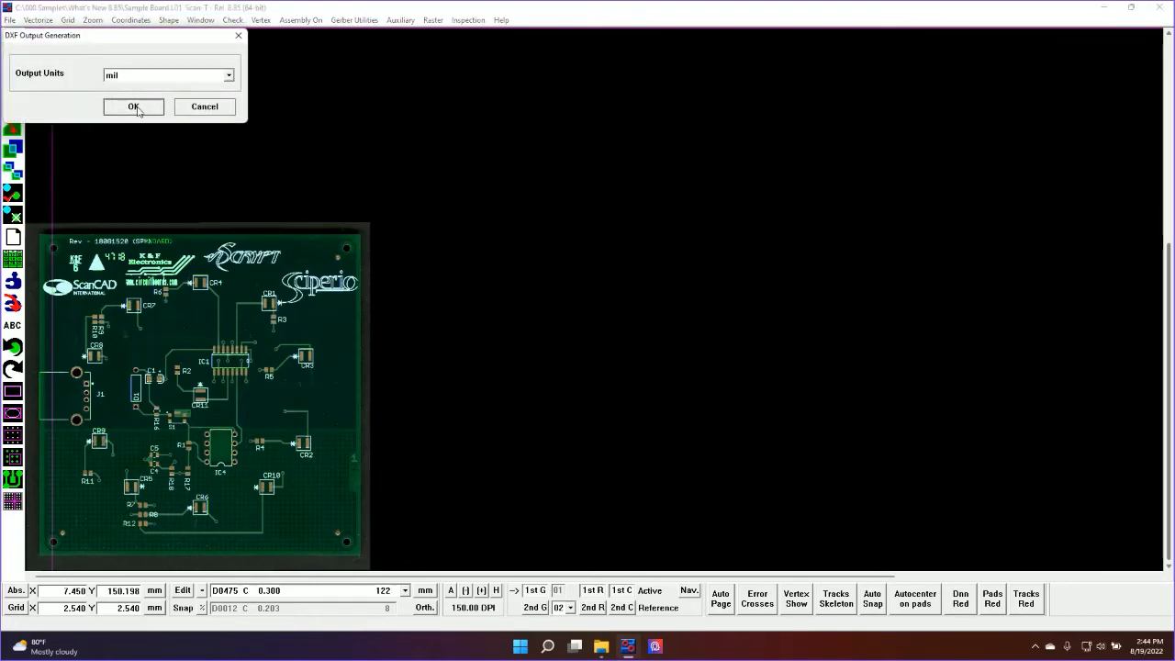
pyautogui.click(492, 354)
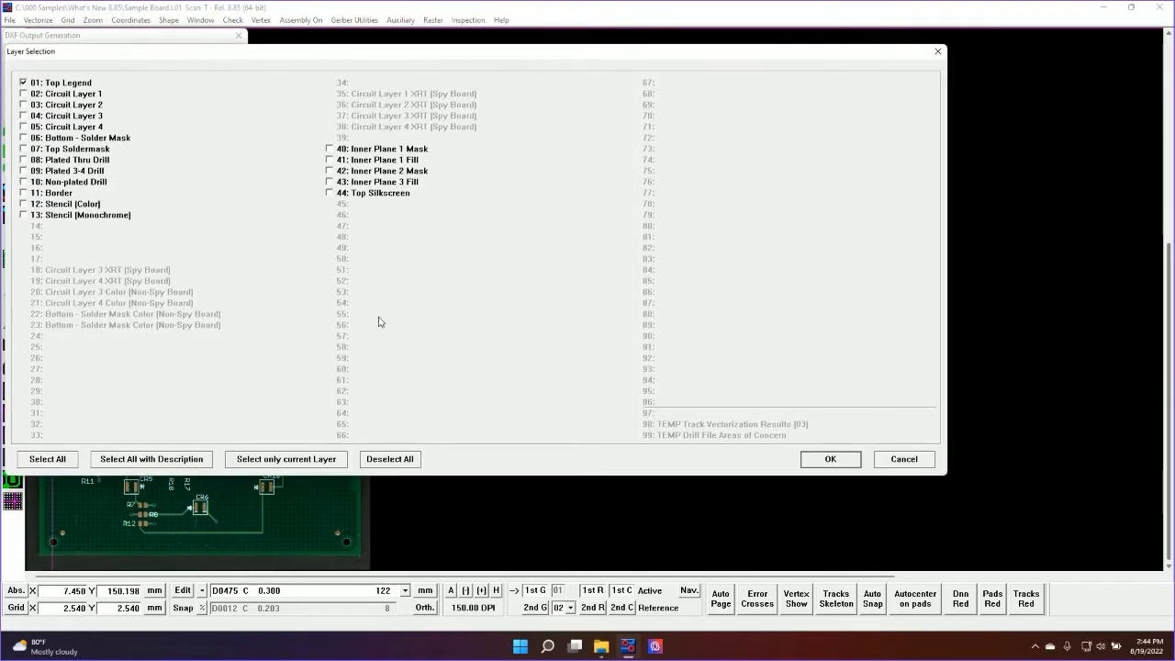
pyautogui.click(897, 463)
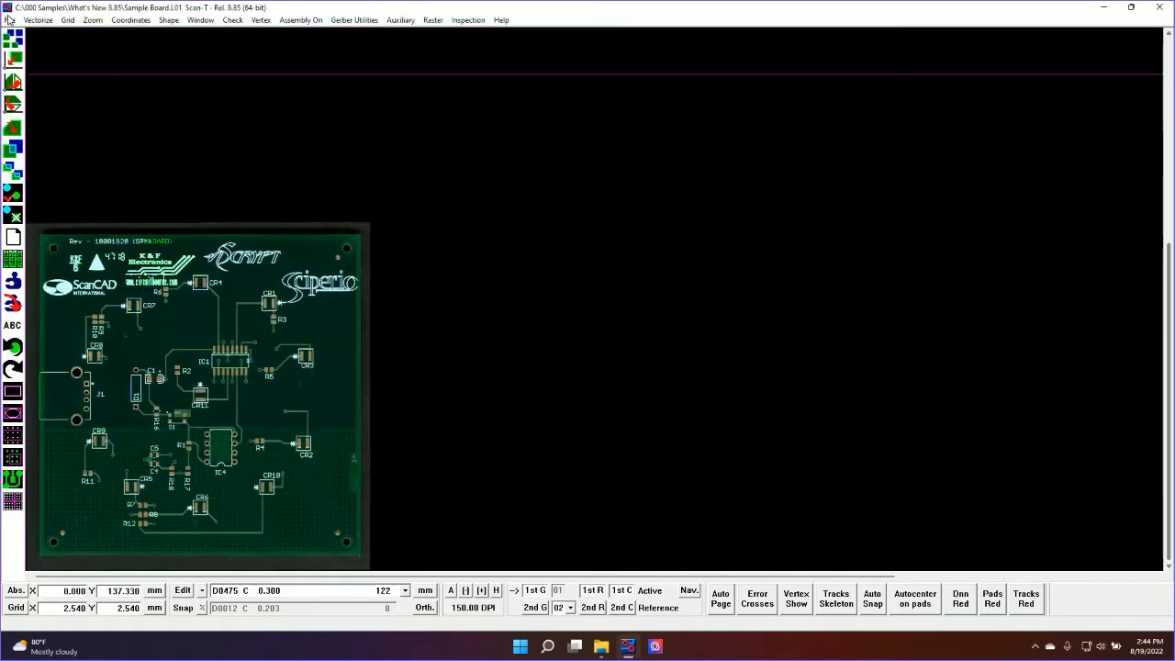
# Start a monochrome raster export with the file name Sample Board.TIF as far as its layer selection, and cancel it
pyautogui.click(9, 19)
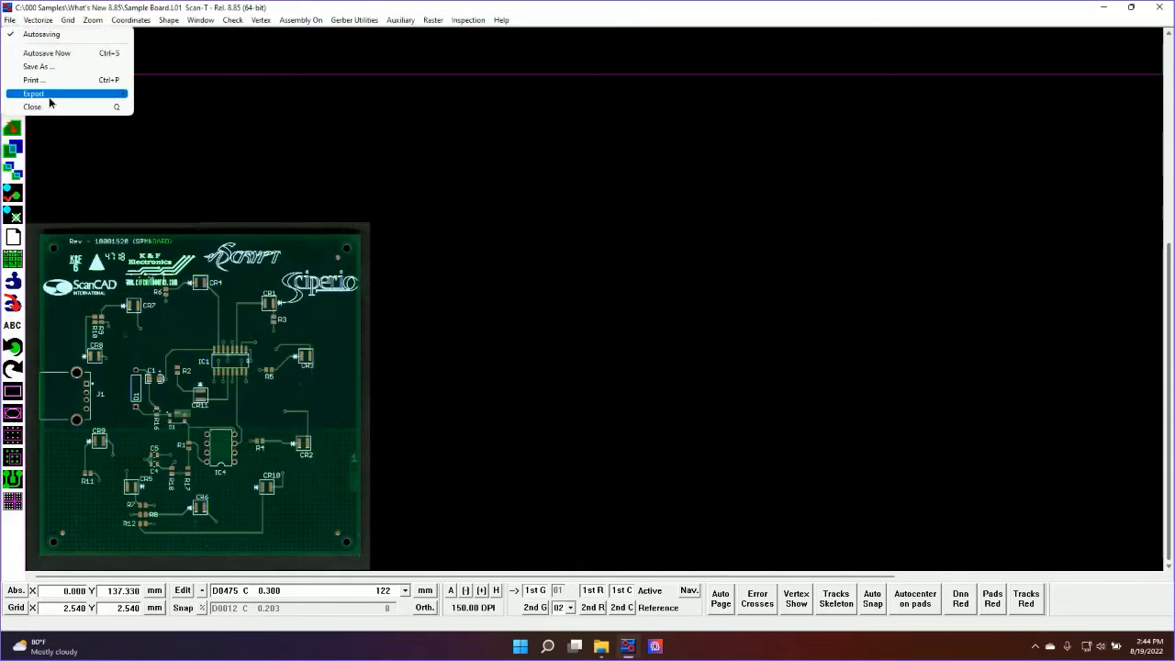
pyautogui.moveTo(49, 97)
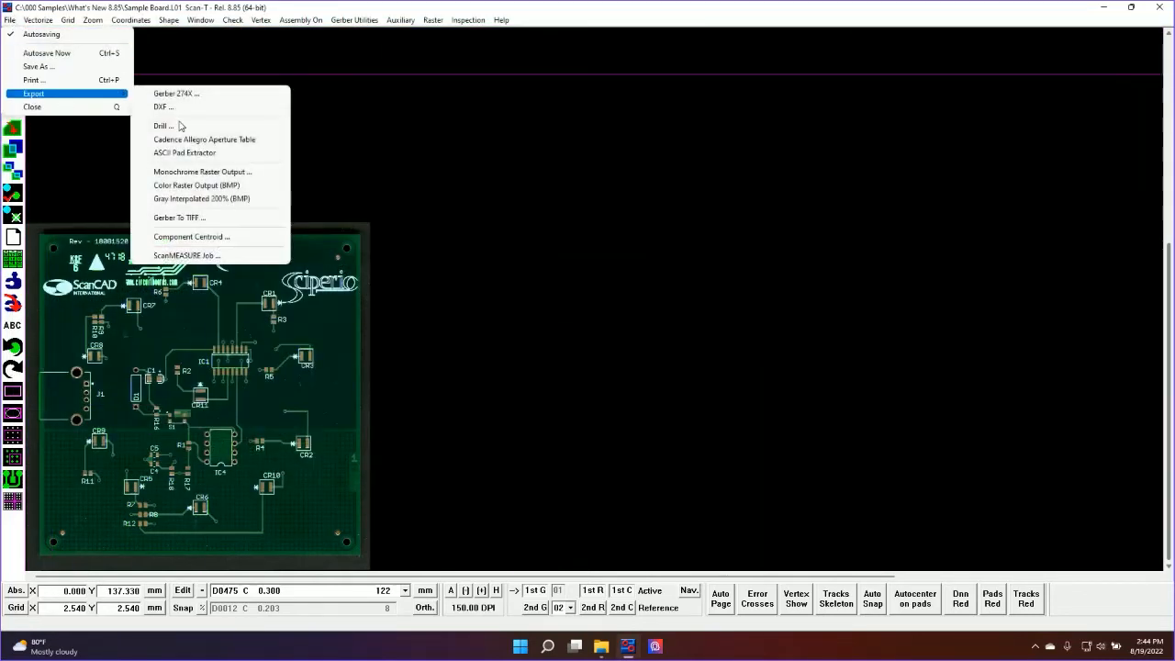
pyautogui.click(244, 174)
pyautogui.click(117, 99)
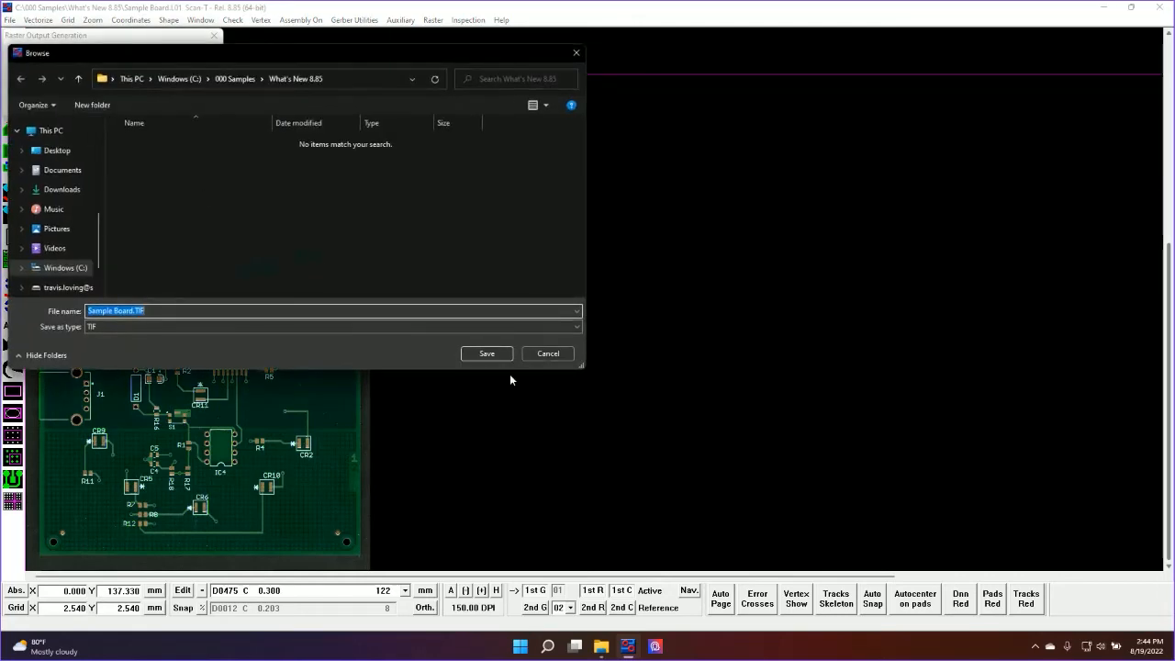
pyautogui.click(487, 353)
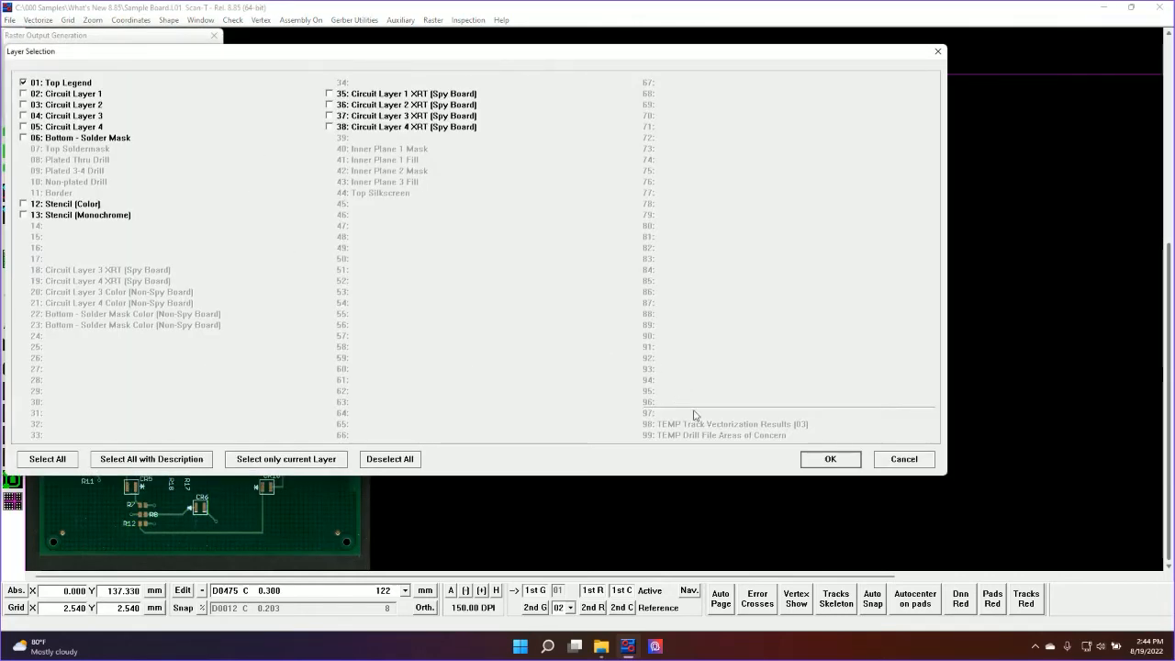
pyautogui.click(909, 461)
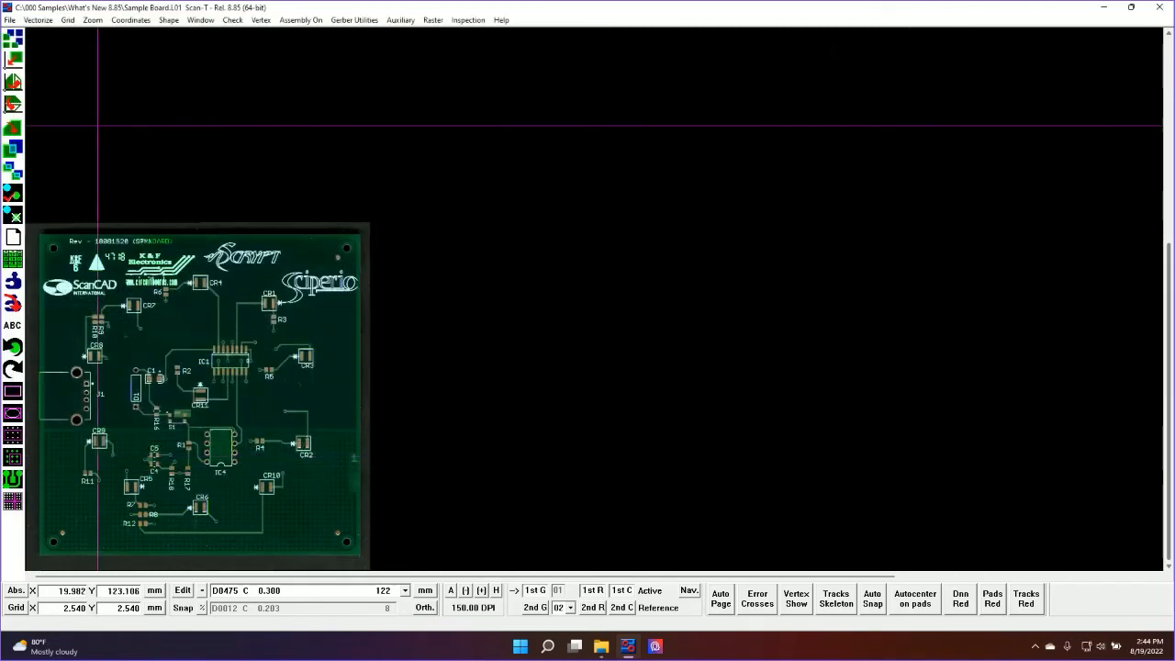
# Start a color raster BMP export with the file name Sample Board.BMP as far as its layer selection, and cancel it
pyautogui.click(12, 21)
pyautogui.moveTo(42, 94)
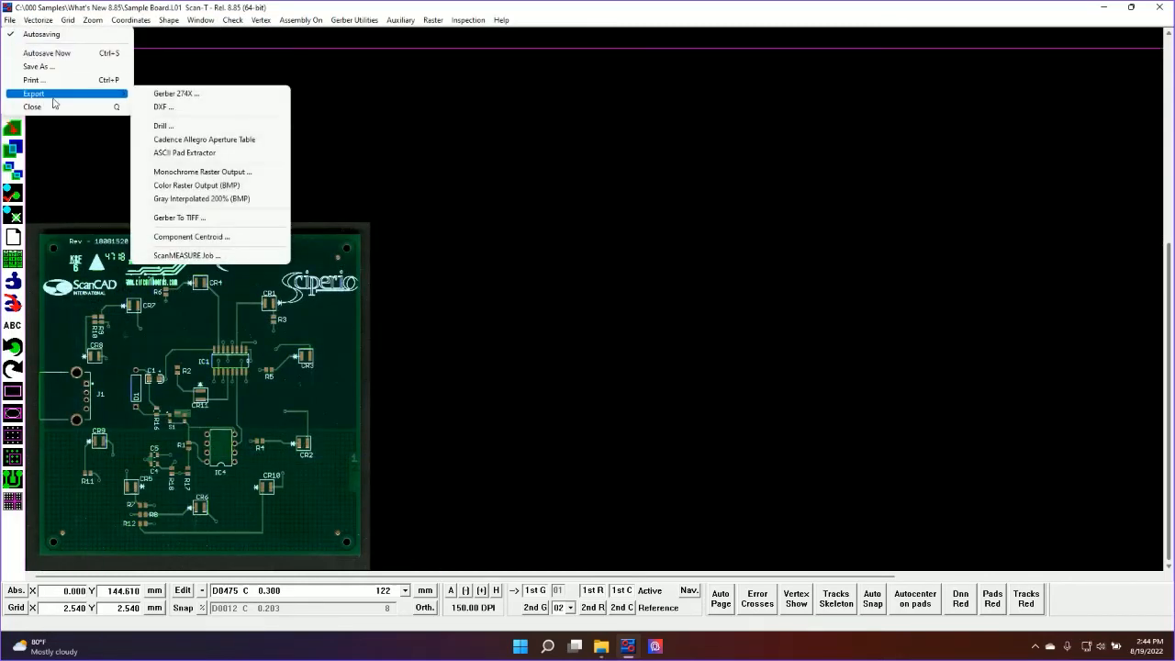
pyautogui.click(227, 188)
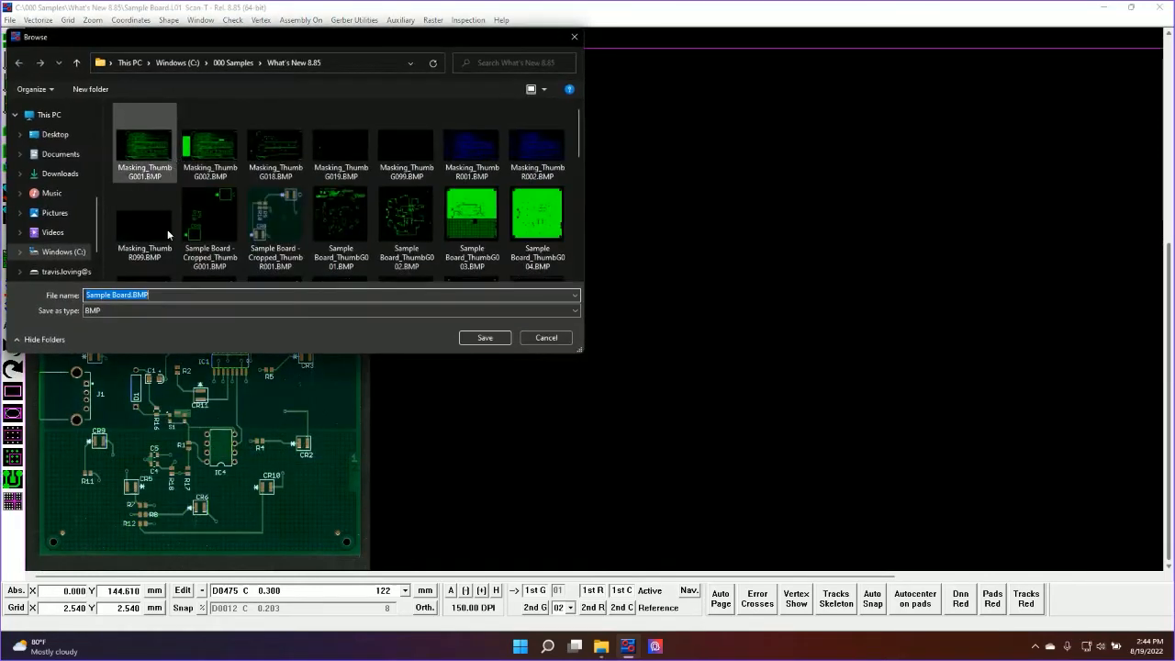
pyautogui.click(481, 339)
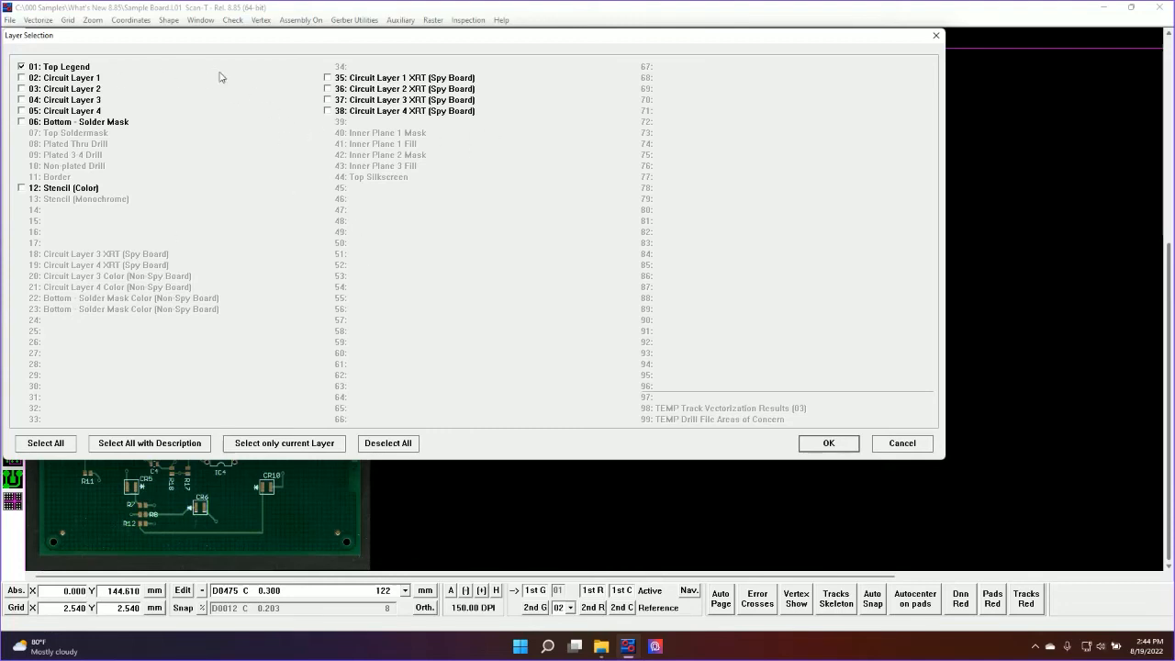
pyautogui.click(886, 446)
pyautogui.click(9, 19)
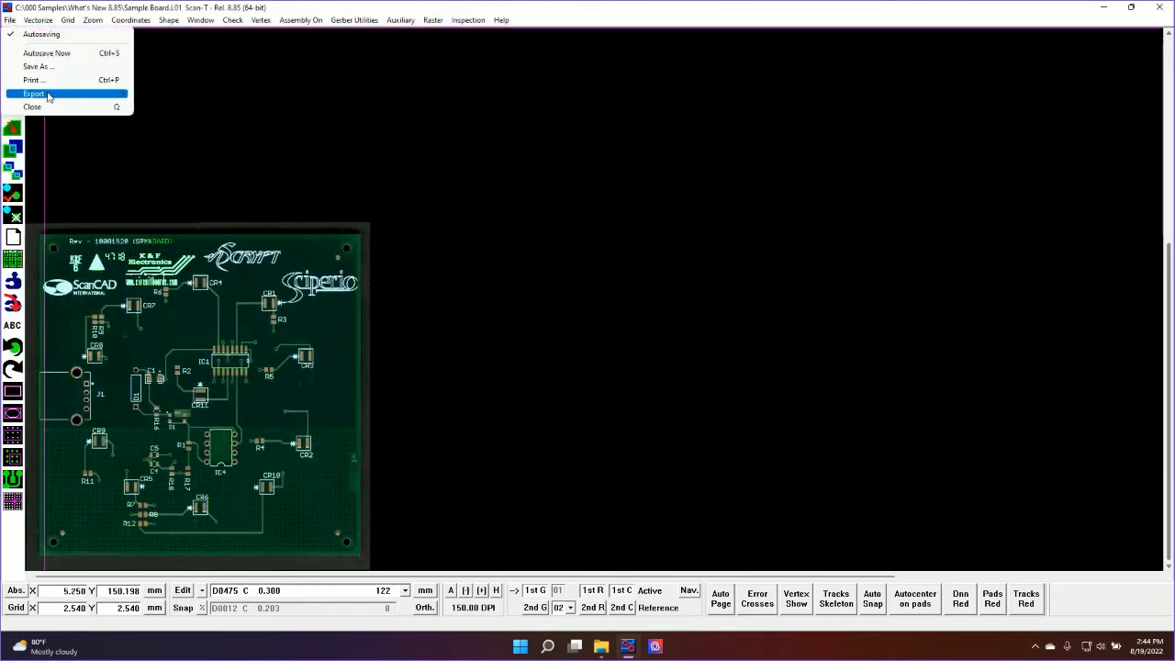
pyautogui.moveTo(49, 97)
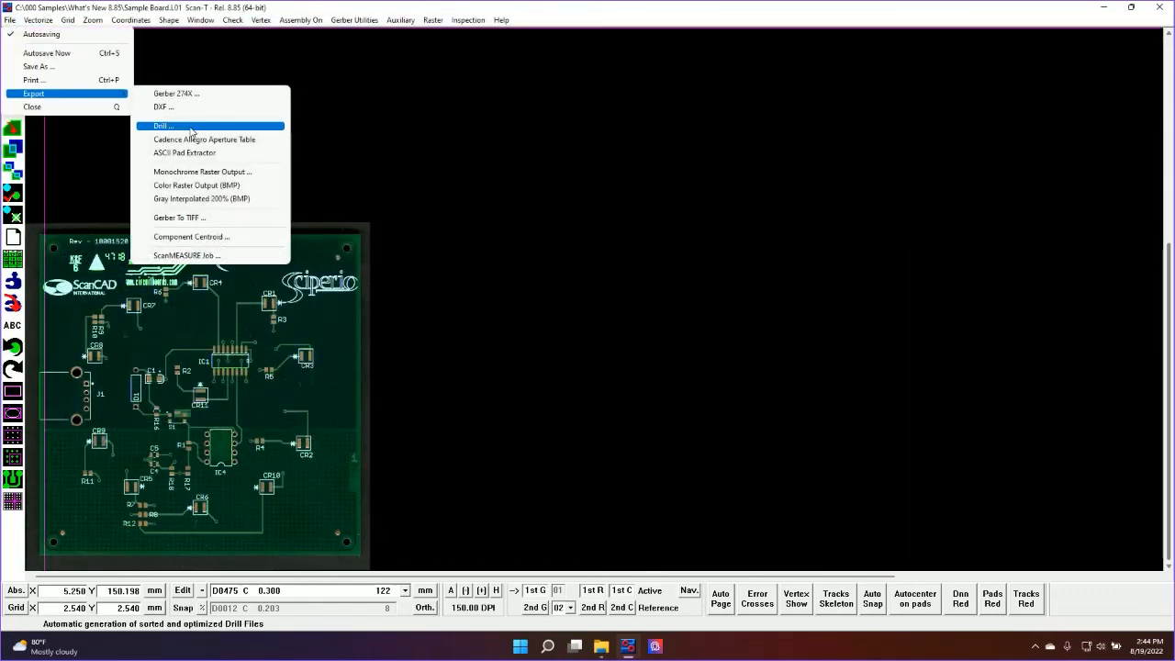
pyautogui.click(215, 245)
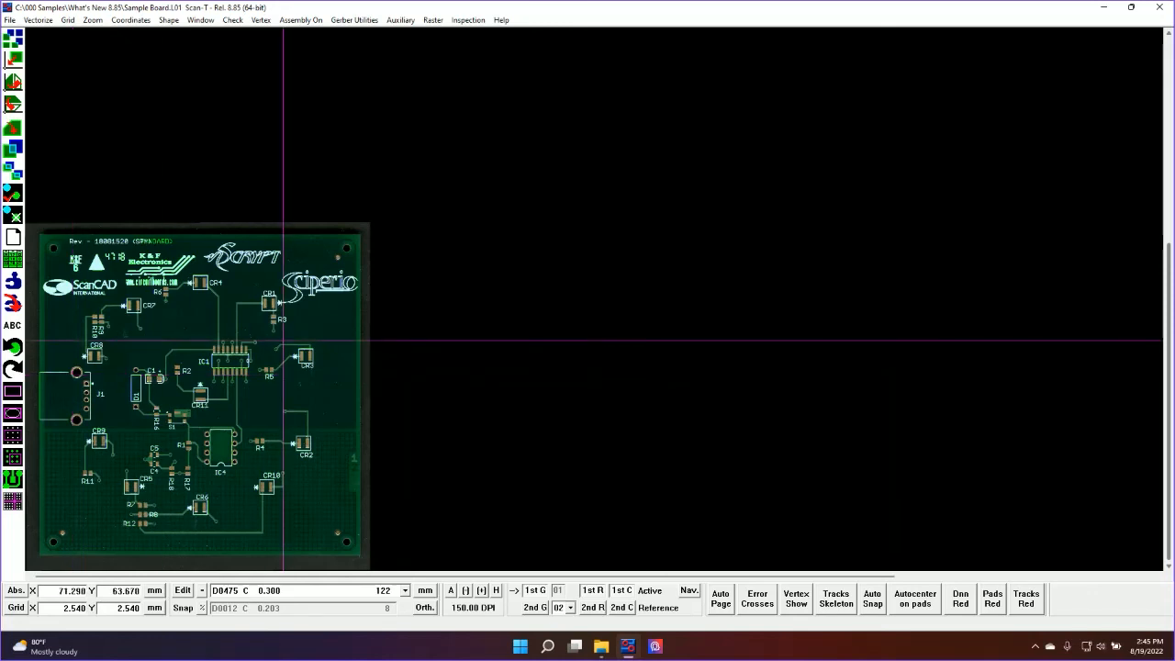
pyautogui.click(503, 21)
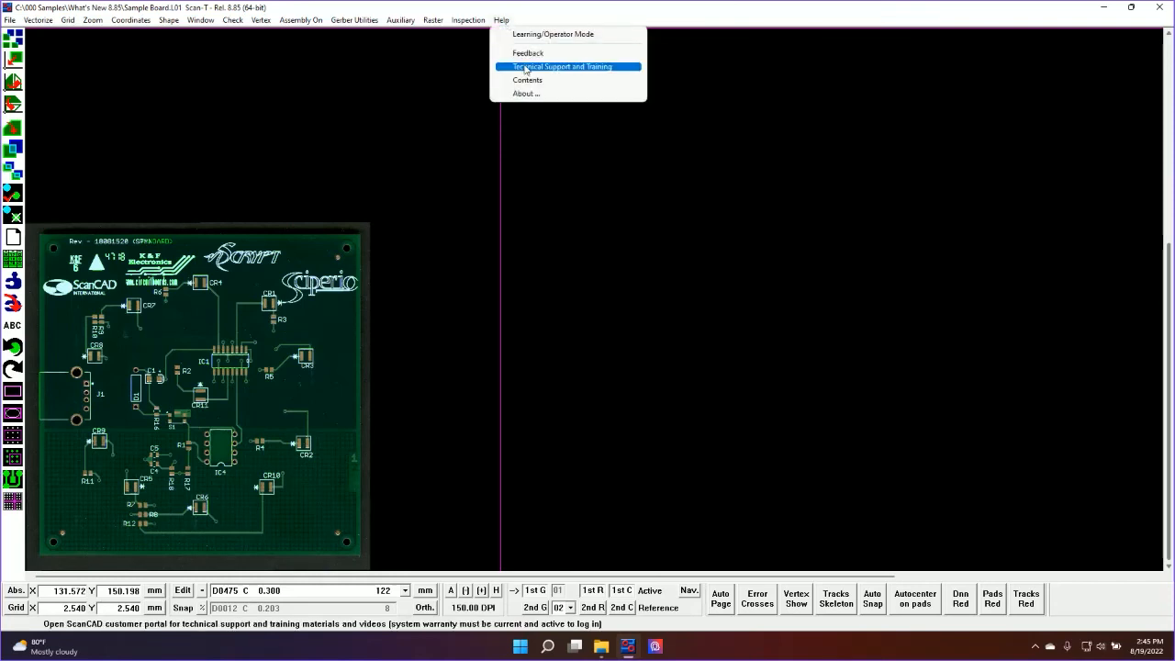
pyautogui.click(503, 21)
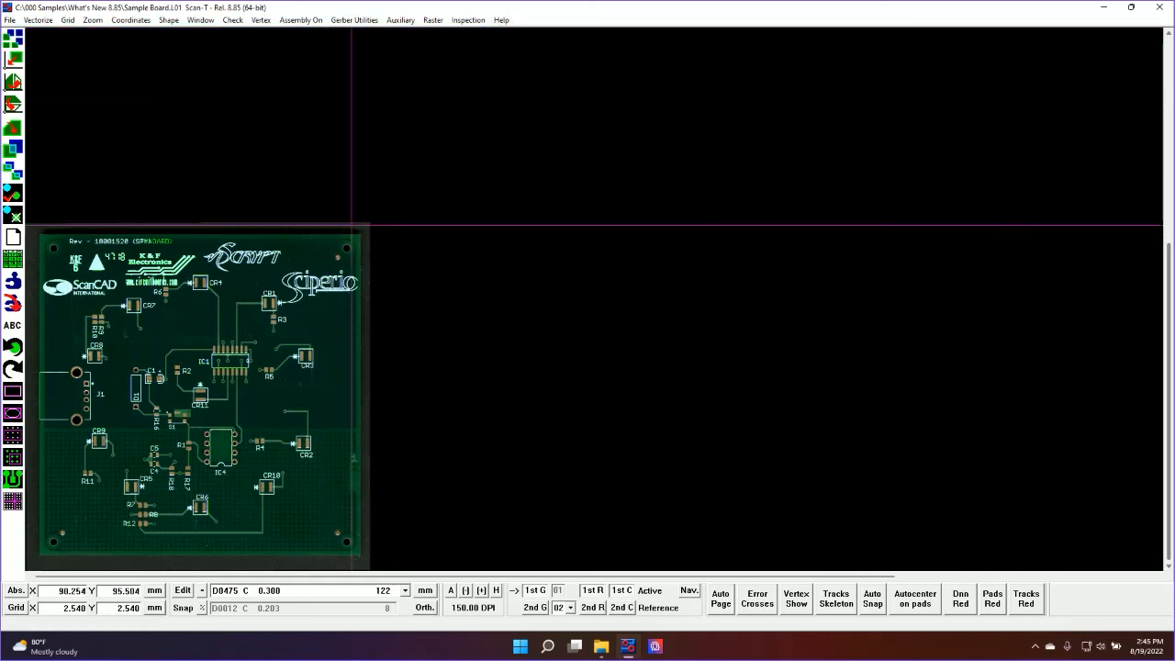